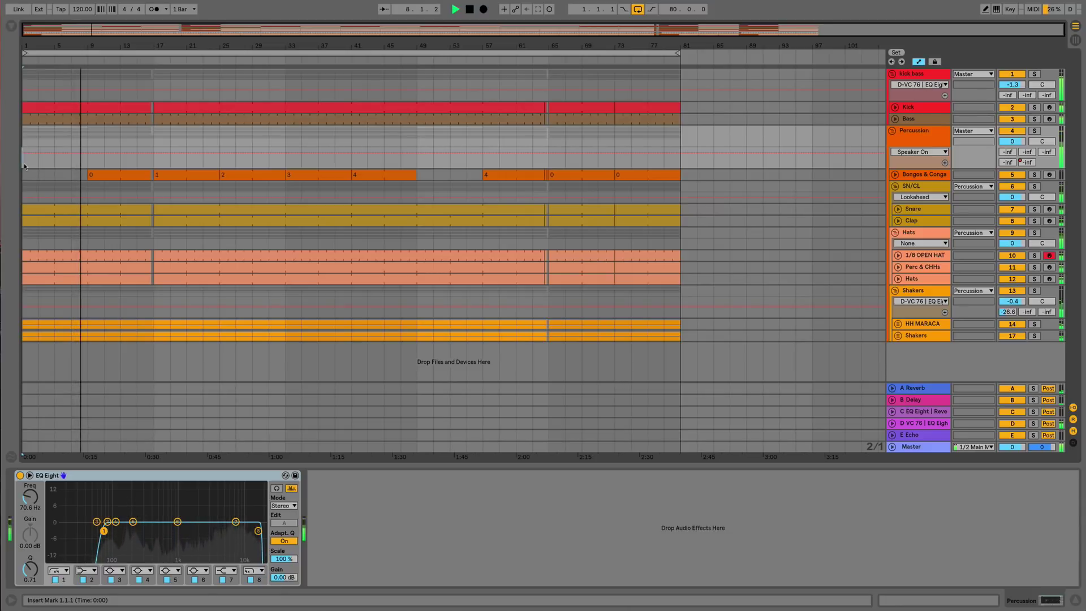
Show the Percussion track's E-Echo send automation, then select the E Echo return to see its Echo
left_click(1027, 162)
right_click(1029, 163)
left_click(1000, 198)
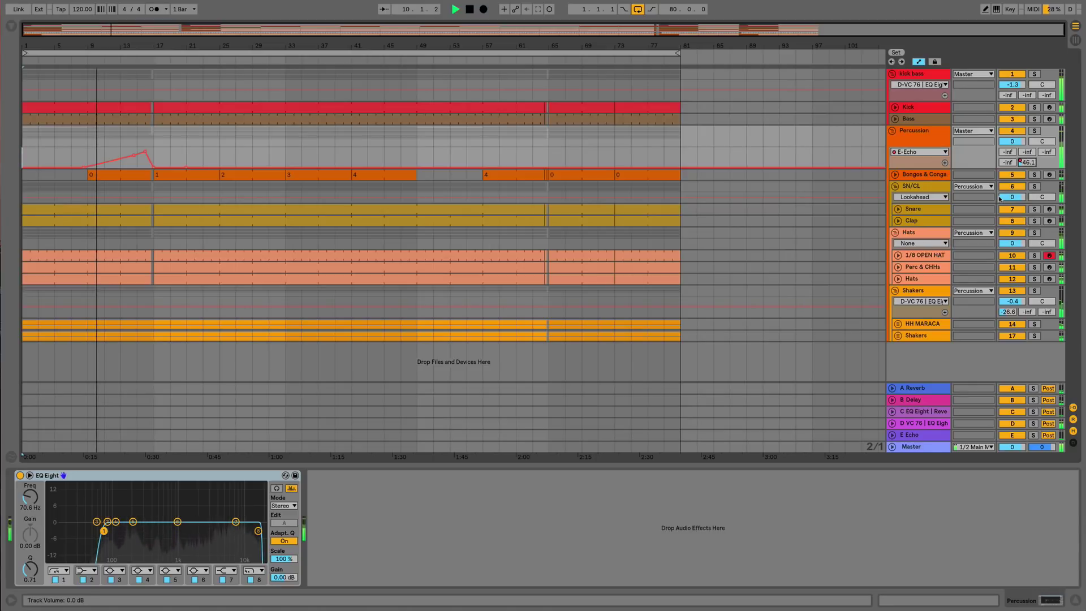
left_click(926, 434)
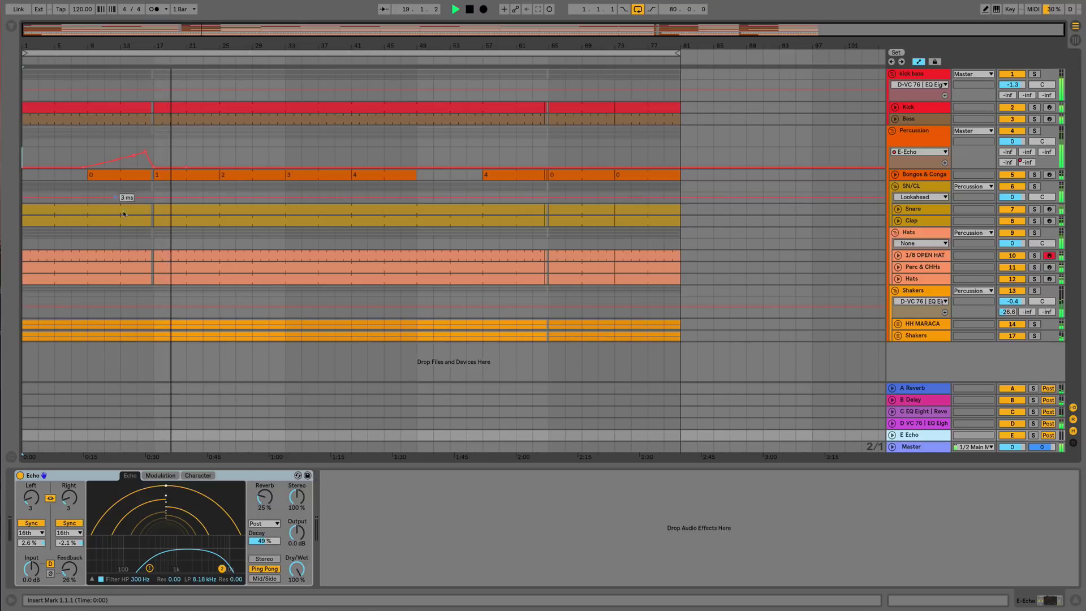
Loop bars 17–81 and solo the Percussion group track
left_click_drag(24, 54, 153, 57)
left_click(931, 134)
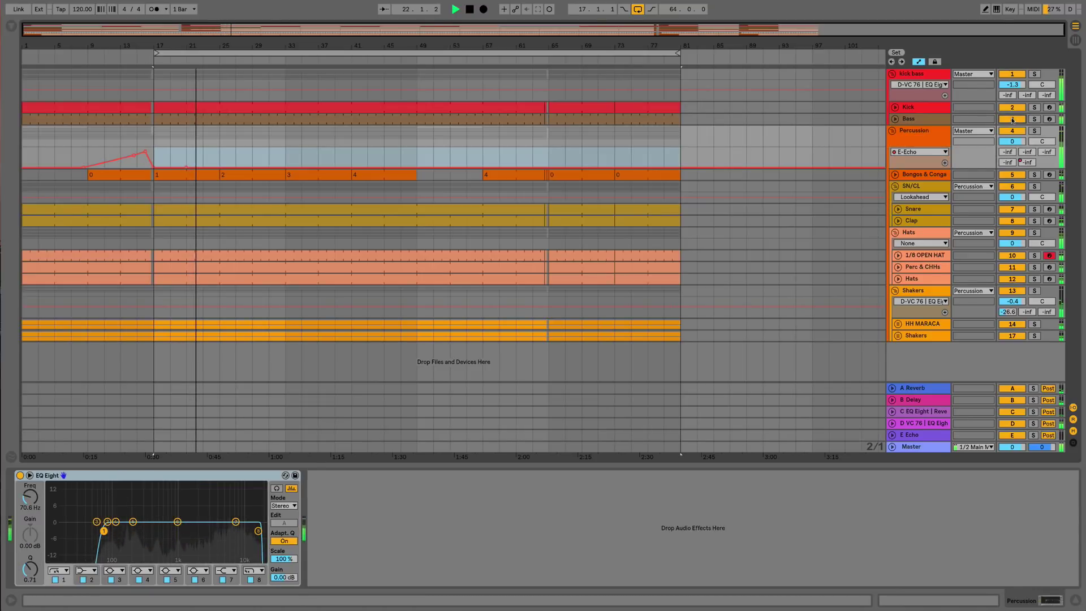
left_click(1036, 132)
left_click(920, 141)
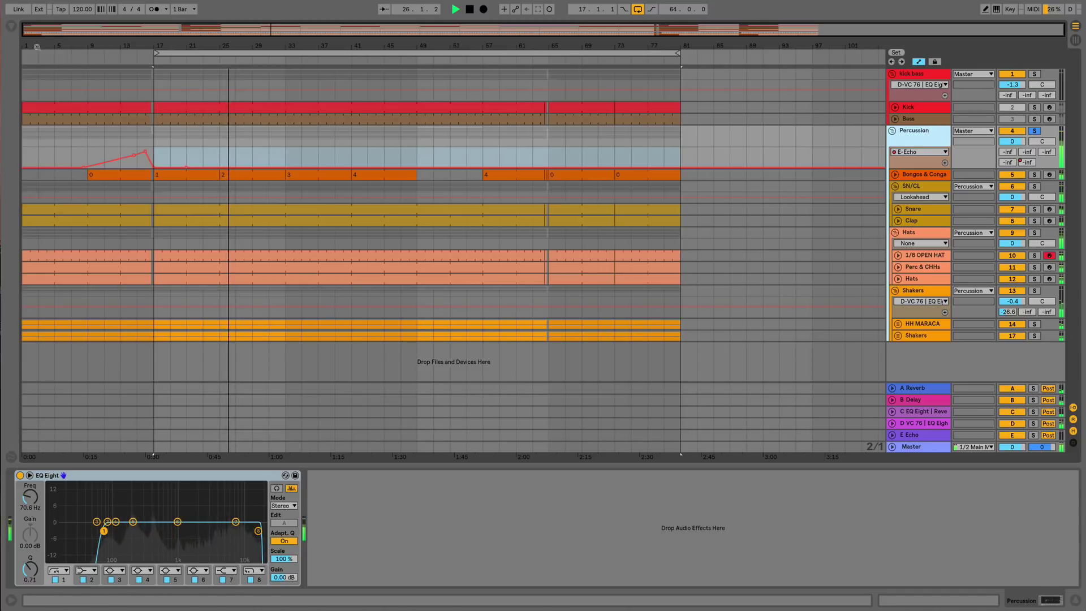
Add Echo then Limiter after EQ Eight on Percussion, with Echo's Dry/Wet at 0%
left_click(13, 30)
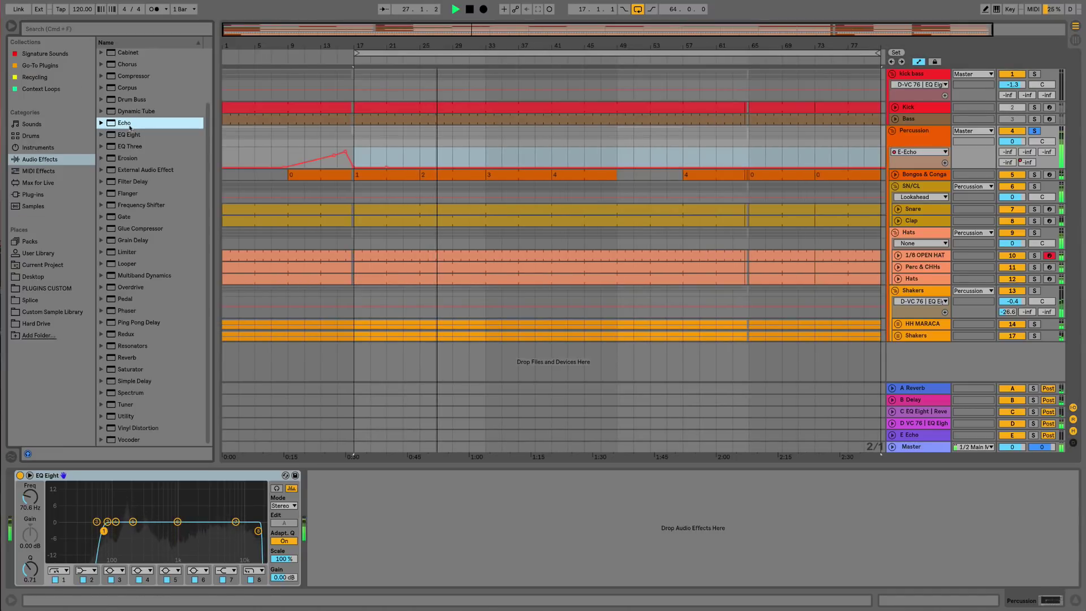
left_click_drag(484, 483, 484, 485)
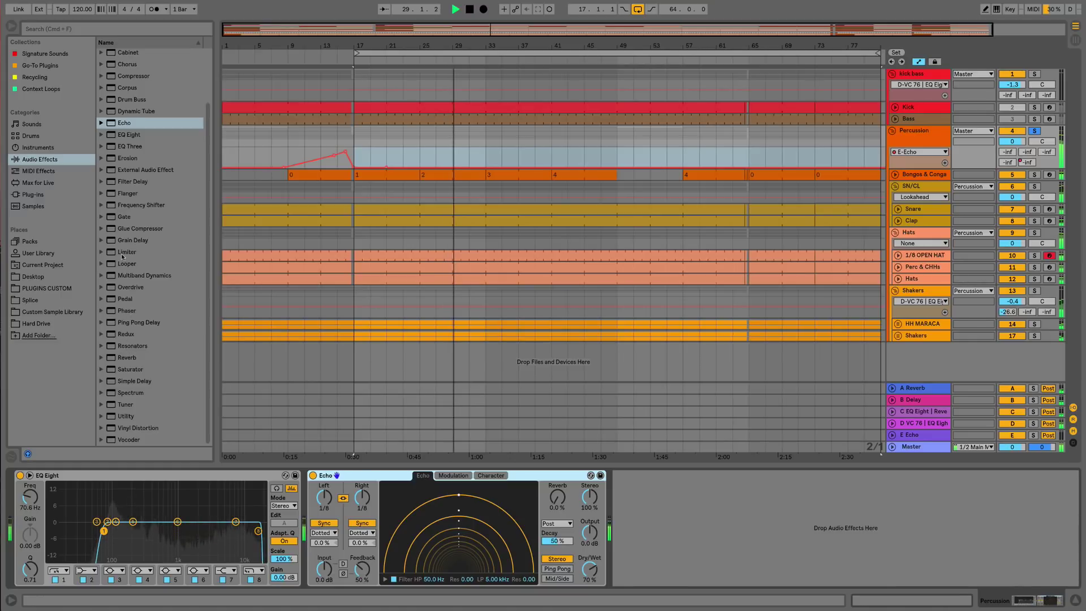
mouse_move(127, 252)
left_mouse_down()
mouse_move(552, 508)
mouse_move(652, 506)
left_mouse_up()
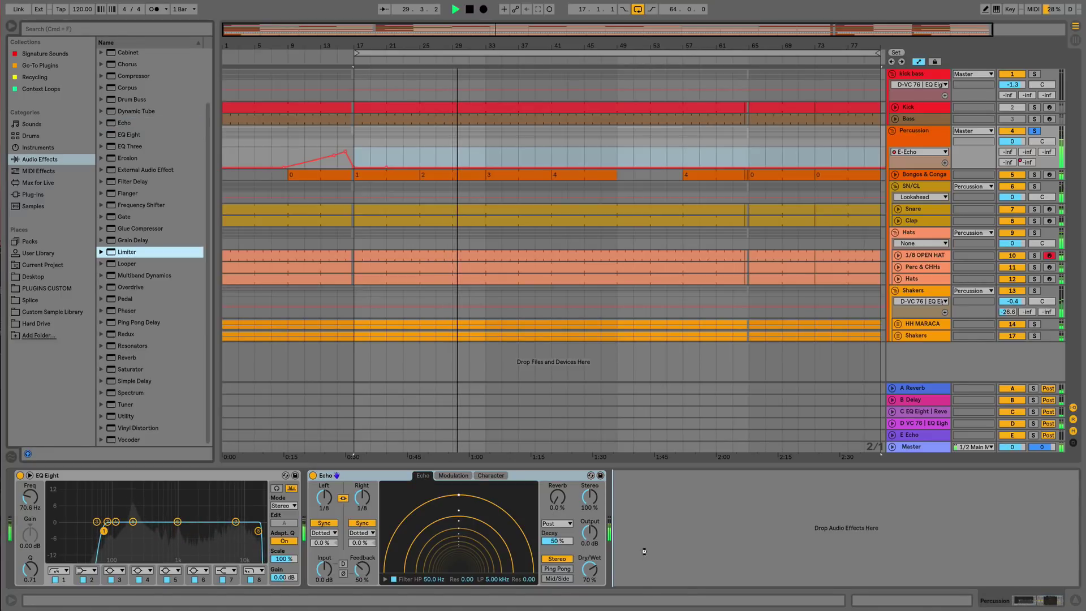
left_click_drag(644, 553, 641, 540)
left_click(10, 29)
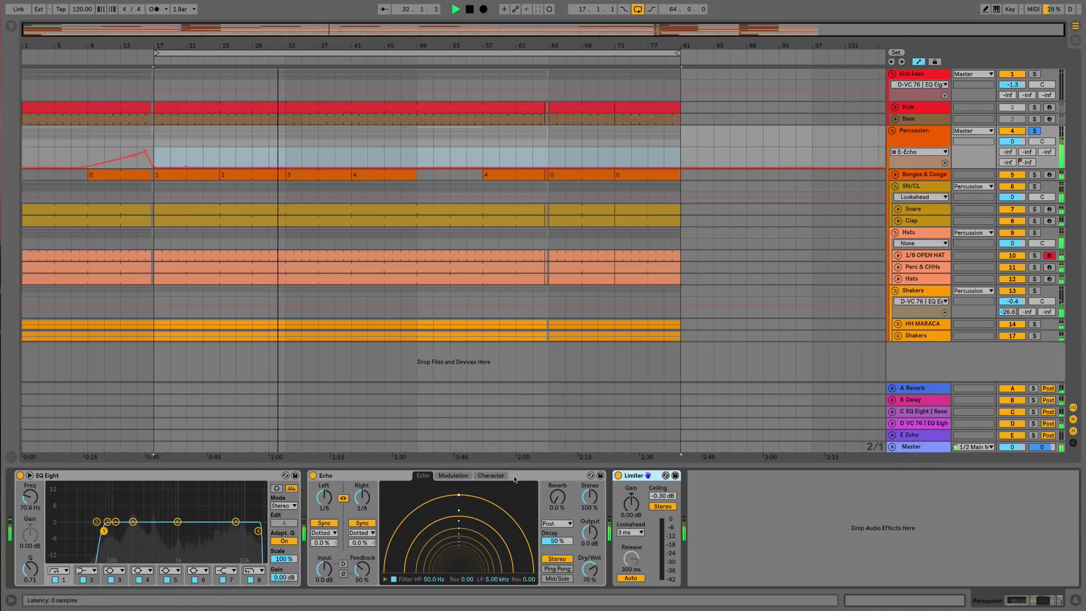
left_click(582, 572)
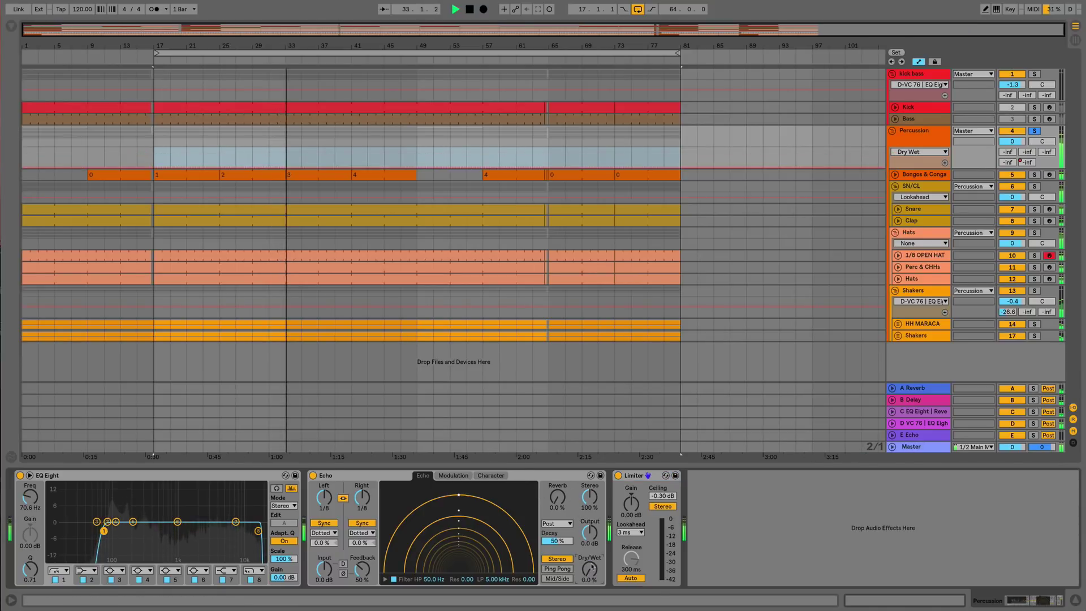
left_click(926, 438)
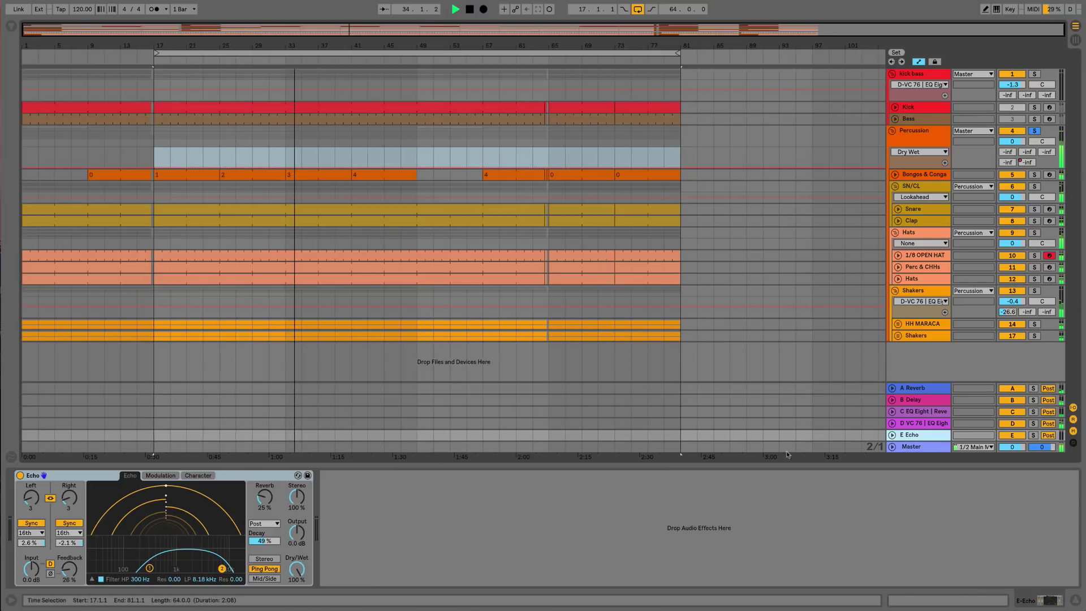
Set the Percussion Echo's Dry/Wet to 50% and both delay times to dotted 1/16
left_click(928, 136)
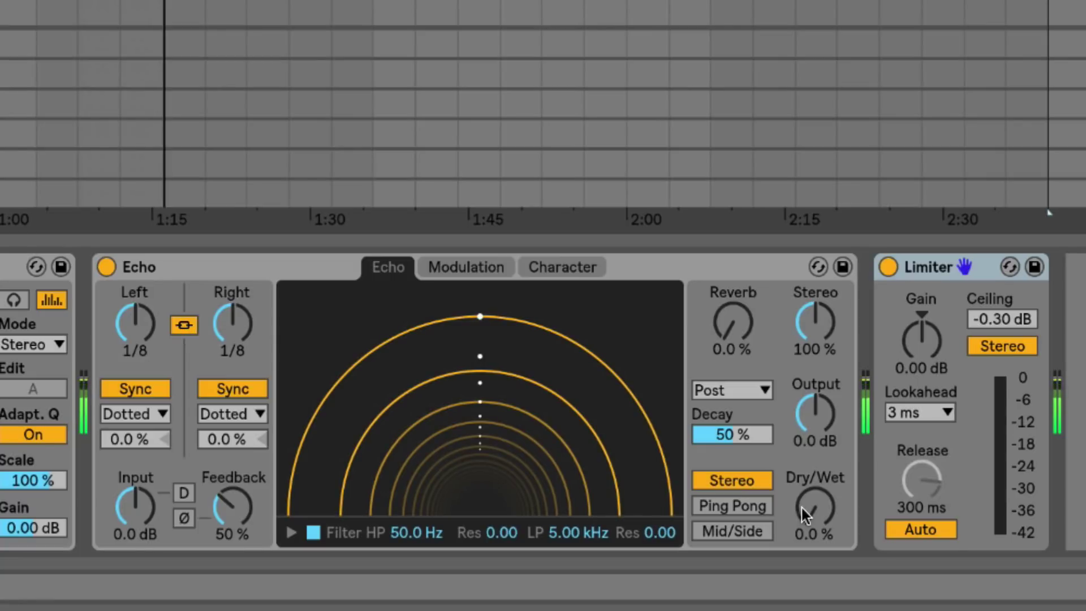
left_click_drag(681, 540, 681, 534)
left_click_drag(815, 507, 815, 497)
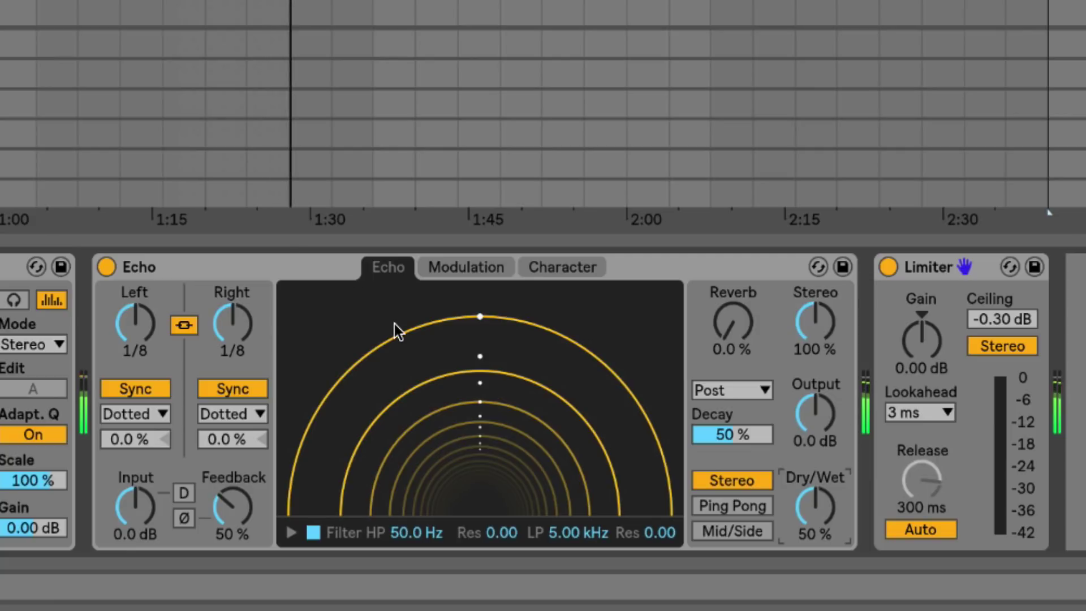
left_click_drag(394, 325, 424, 351)
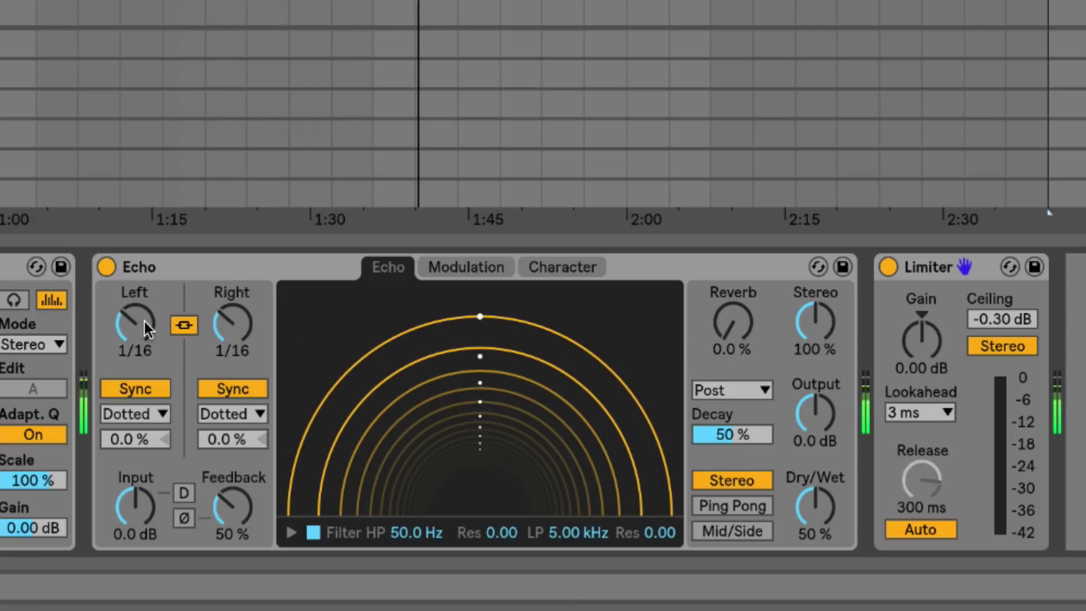
mouse_move(144, 321)
left_mouse_down()
mouse_move(144, 339)
mouse_move(135, 306)
left_mouse_up()
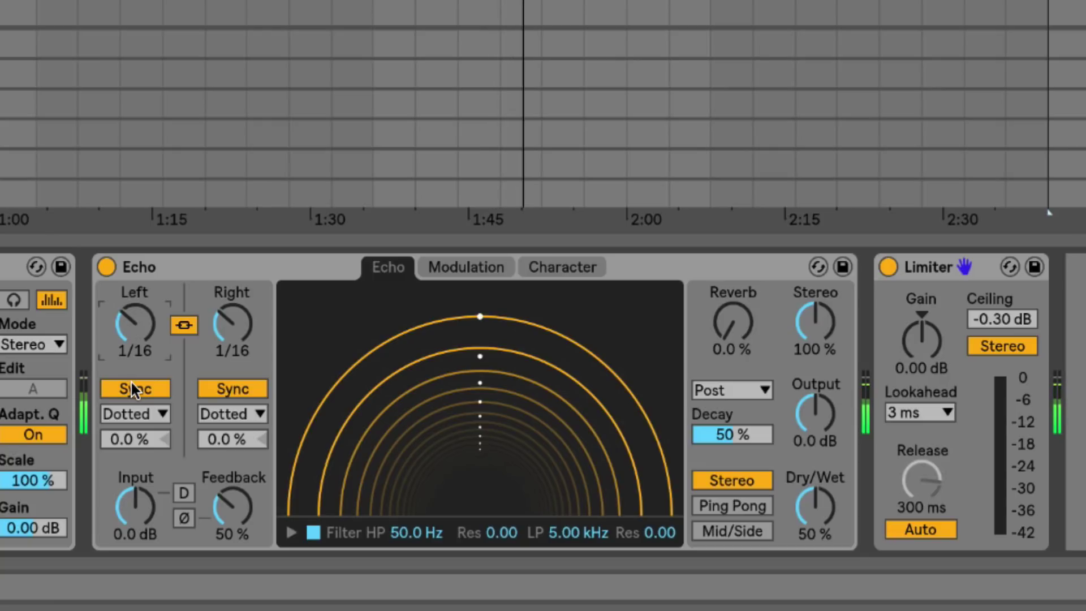
Cycle the delay mode through Notes, Triplet and Dotted divisions, ending on 16th steps
left_click(128, 413)
left_click(137, 435)
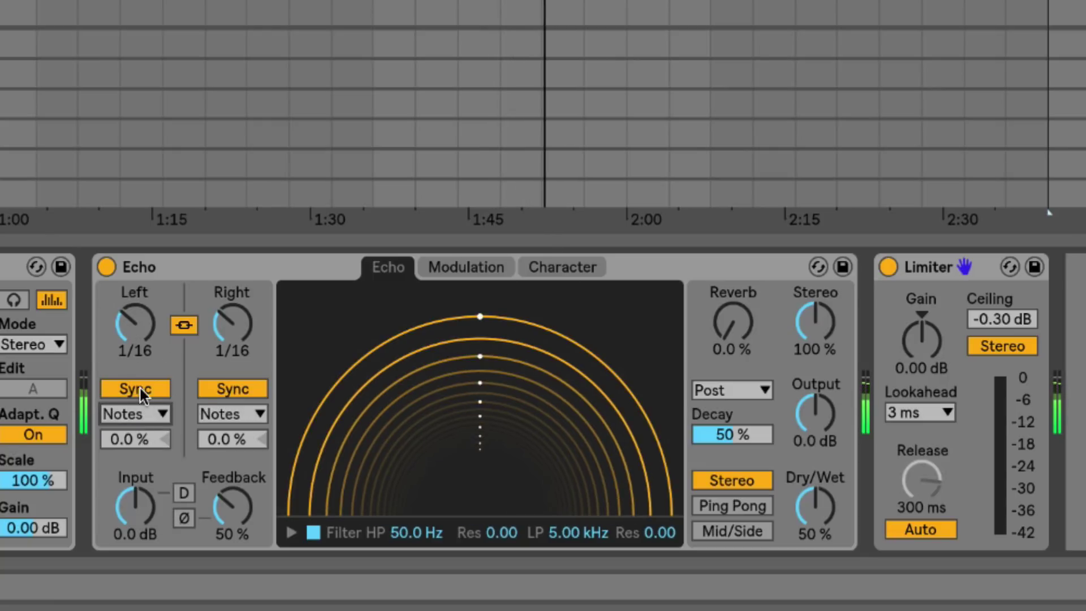
left_click_drag(135, 323, 135, 331)
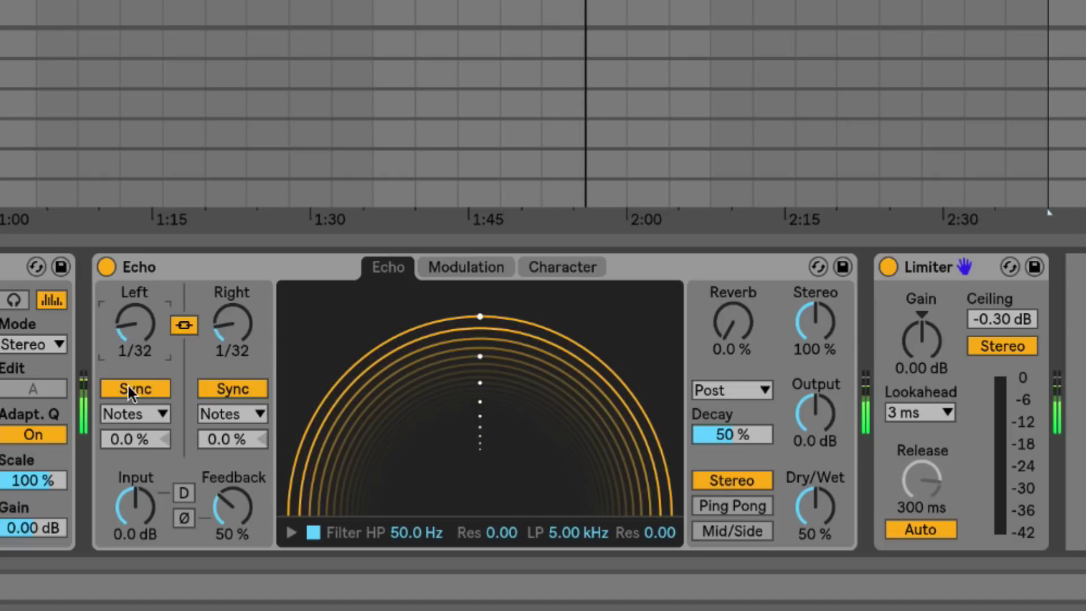
left_click(130, 416)
left_click(130, 457)
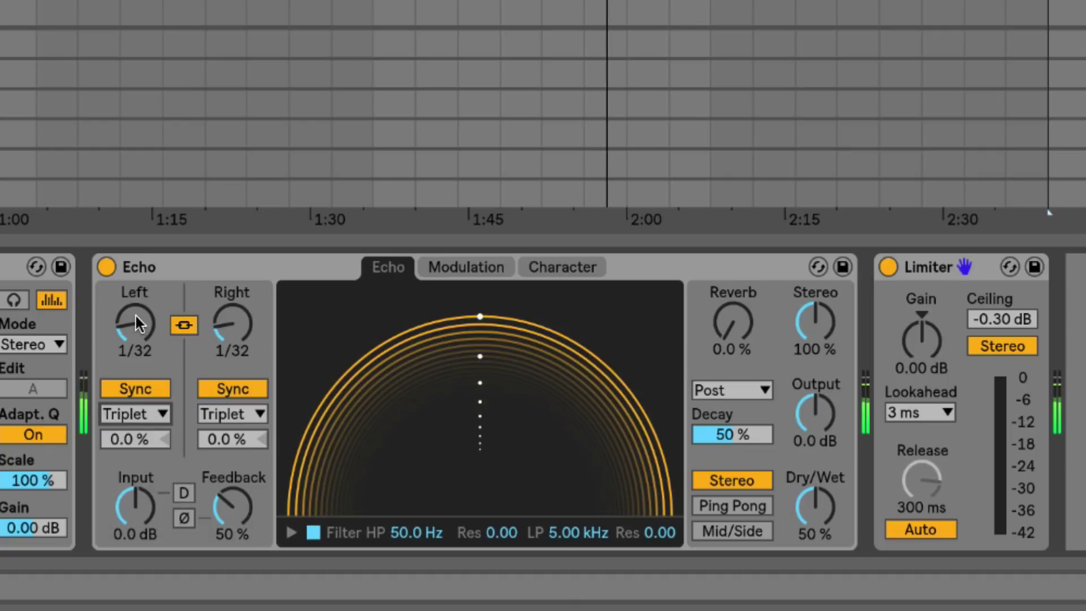
left_click_drag(136, 329, 136, 321)
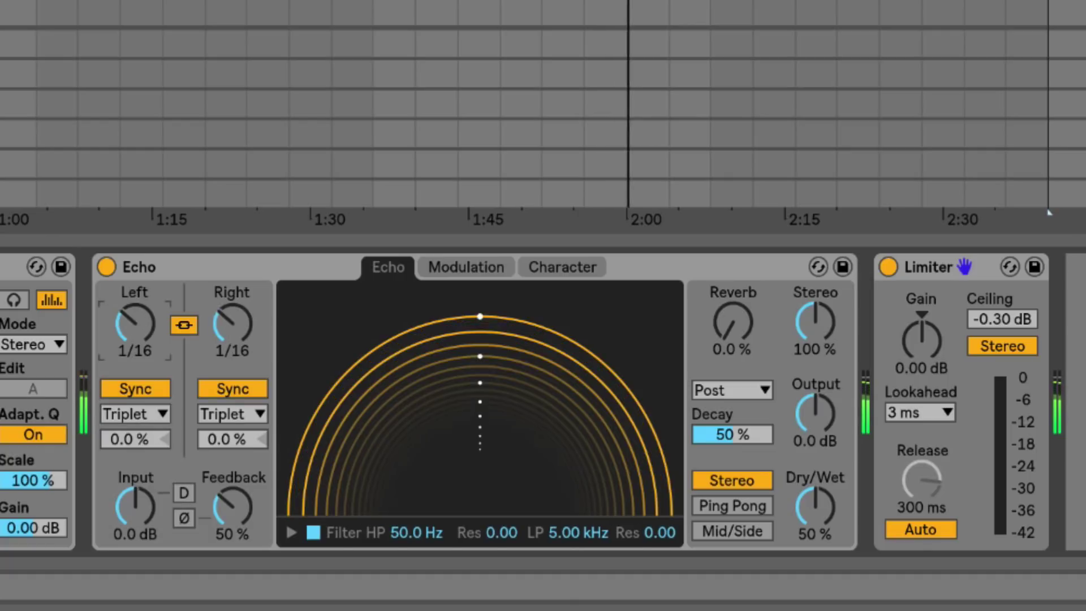
left_click(126, 410)
left_click(123, 476)
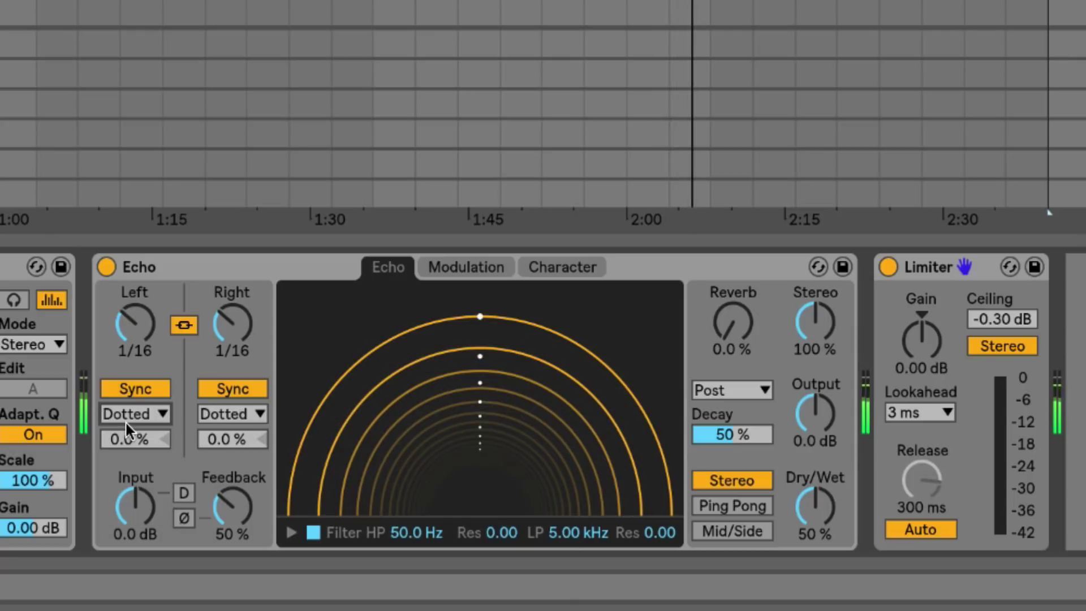
left_click(126, 416)
left_click(123, 507)
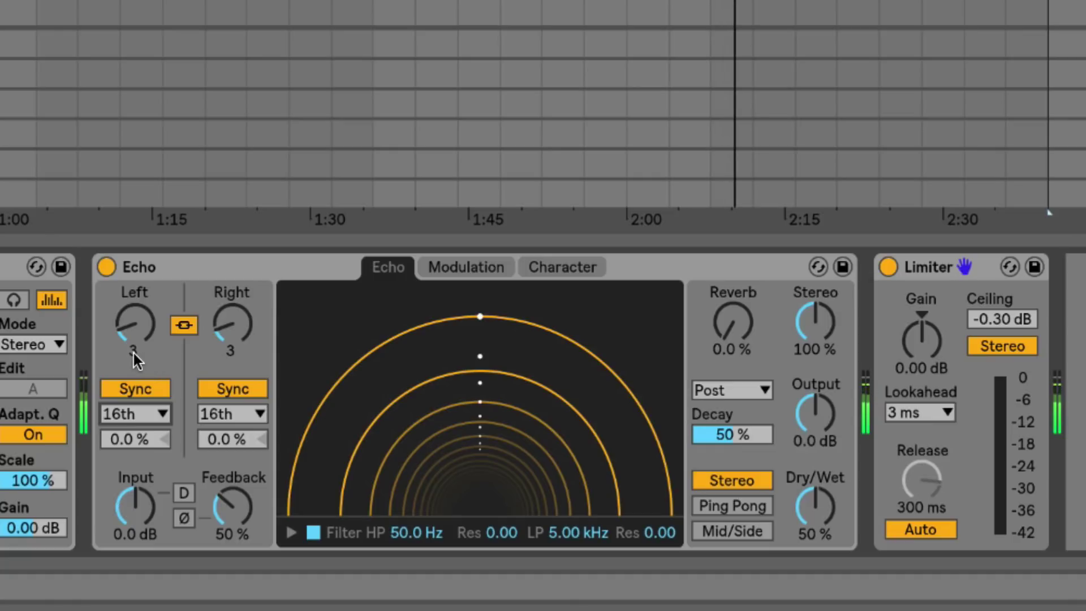
Unlink the Left and Right delays and set the Right delay's sixteenth count independently
left_click(179, 322)
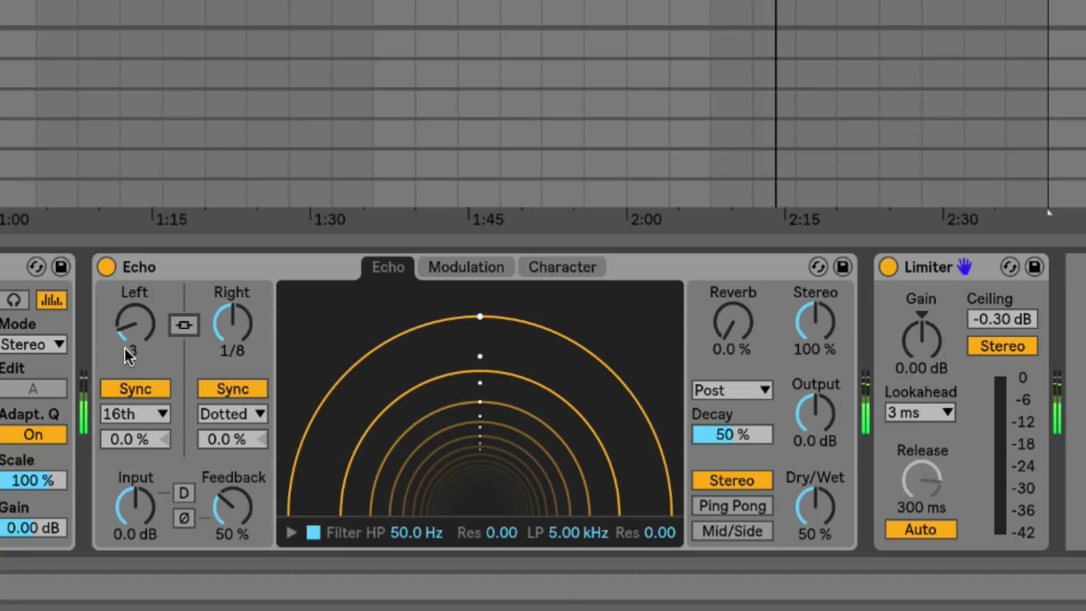
left_click(218, 414)
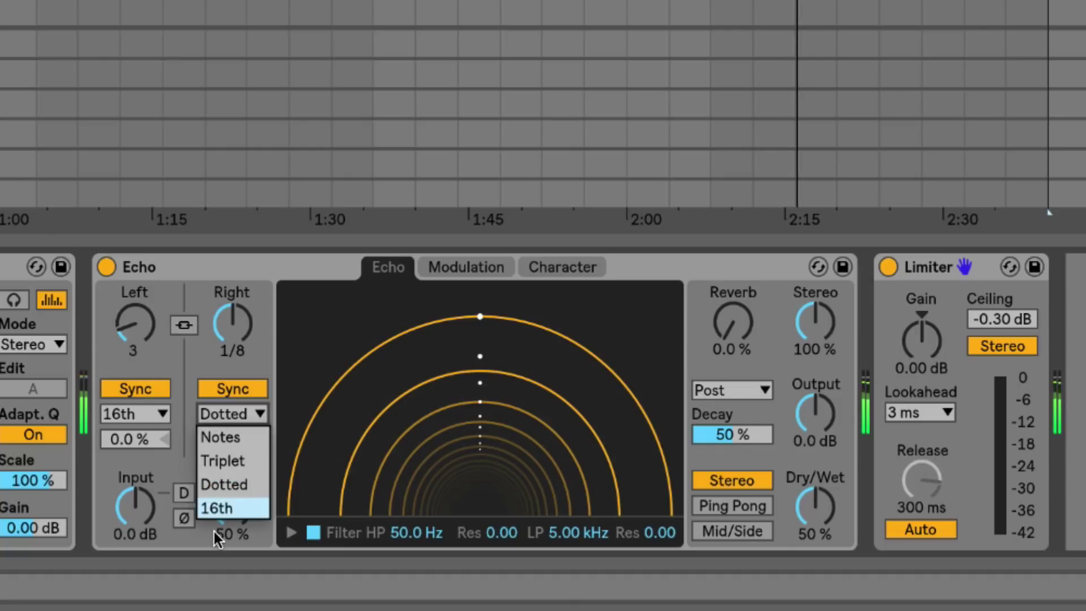
left_click(219, 505)
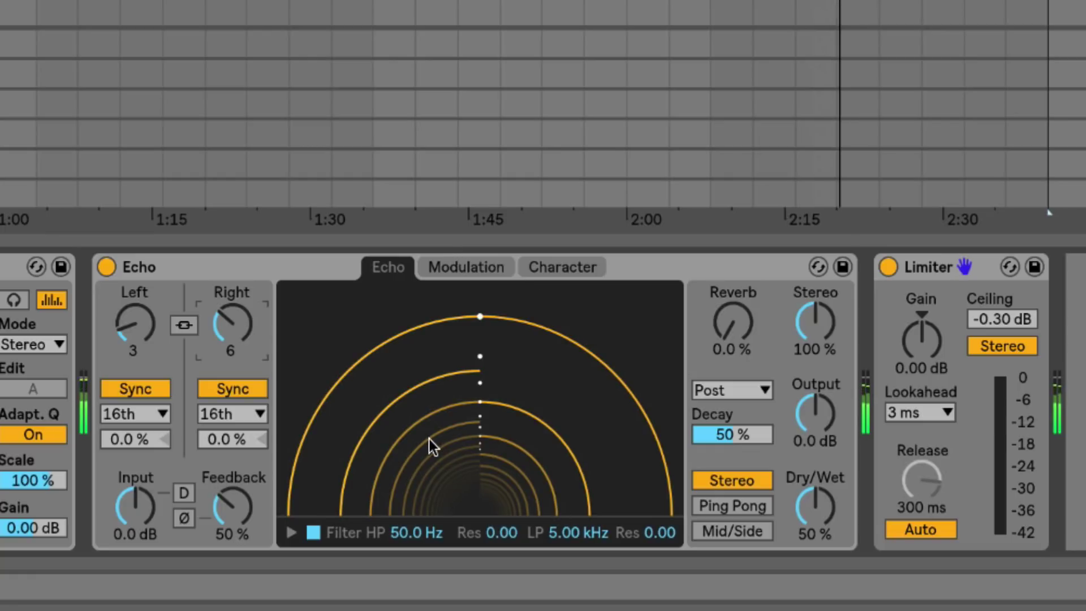
left_click_drag(236, 339, 221, 362)
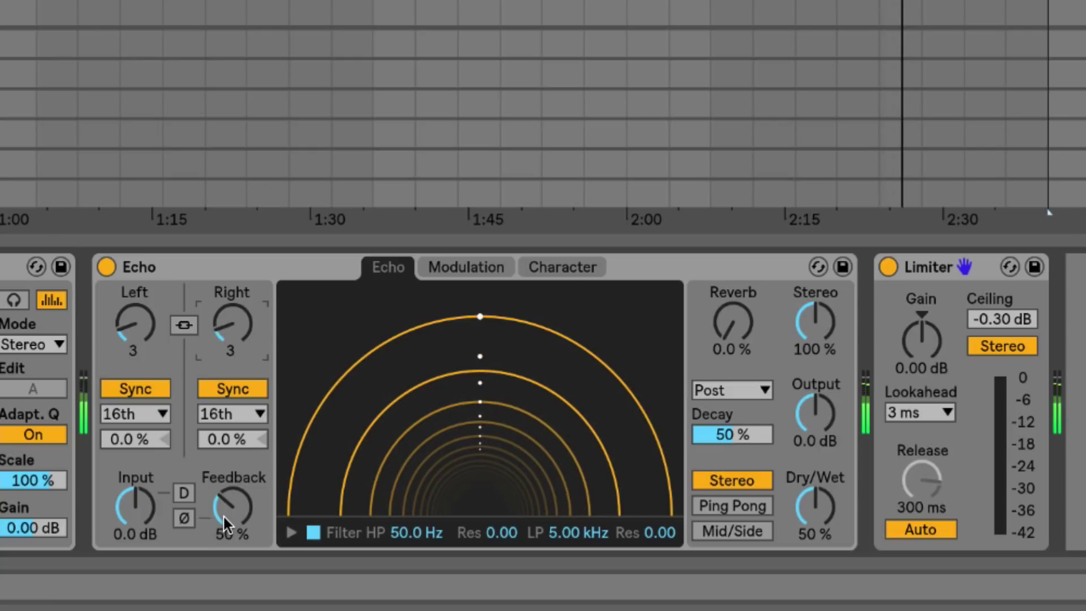
Raise Echo feedback to 71% and try Right offsets of 33% and -33%
mouse_move(227, 523)
left_mouse_down()
mouse_move(226, 415)
mouse_move(227, 503)
mouse_move(238, 496)
left_mouse_up()
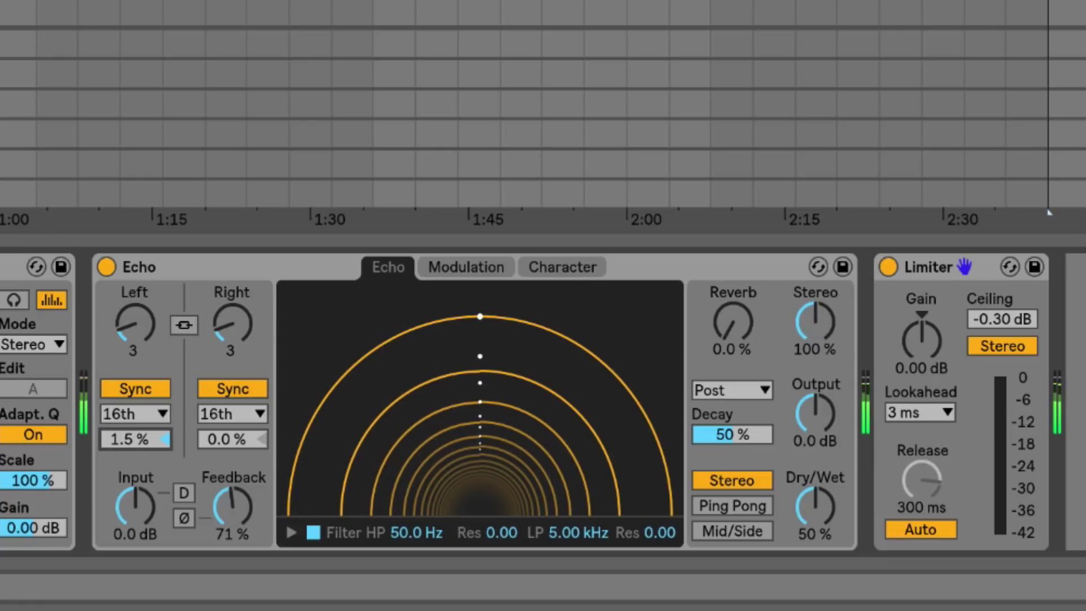
mouse_move(240, 441)
left_mouse_down()
mouse_move(240, 461)
mouse_move(232, 436)
left_mouse_up()
type("33")
key("Return")
type("-33")
key("Return")
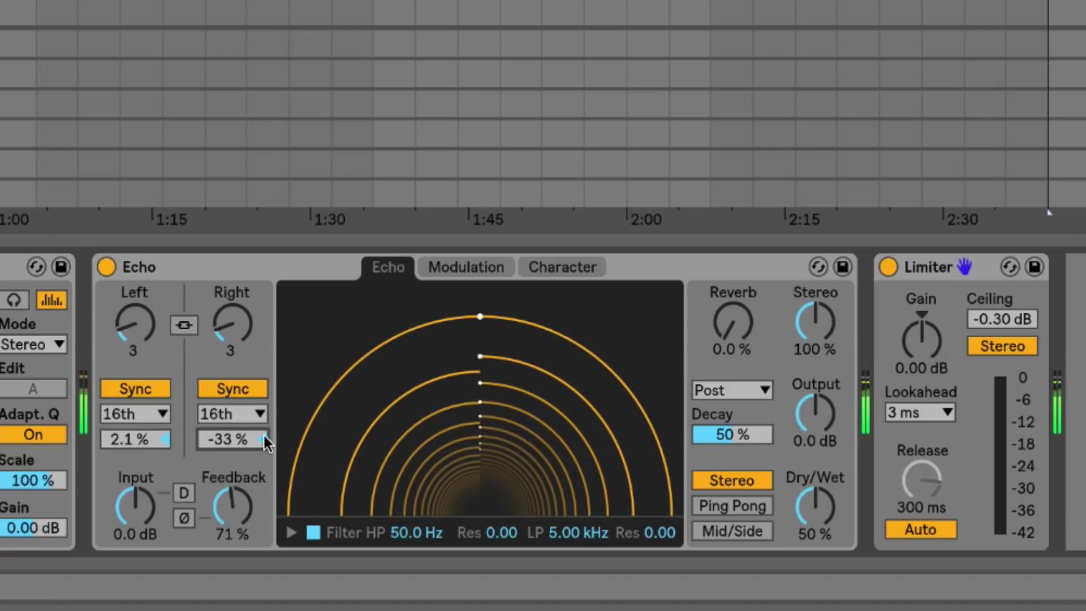
Try a 6.7% Right offset, then reset both channel offsets to 0%
key("Delete")
left_click_drag(242, 437, 240, 437)
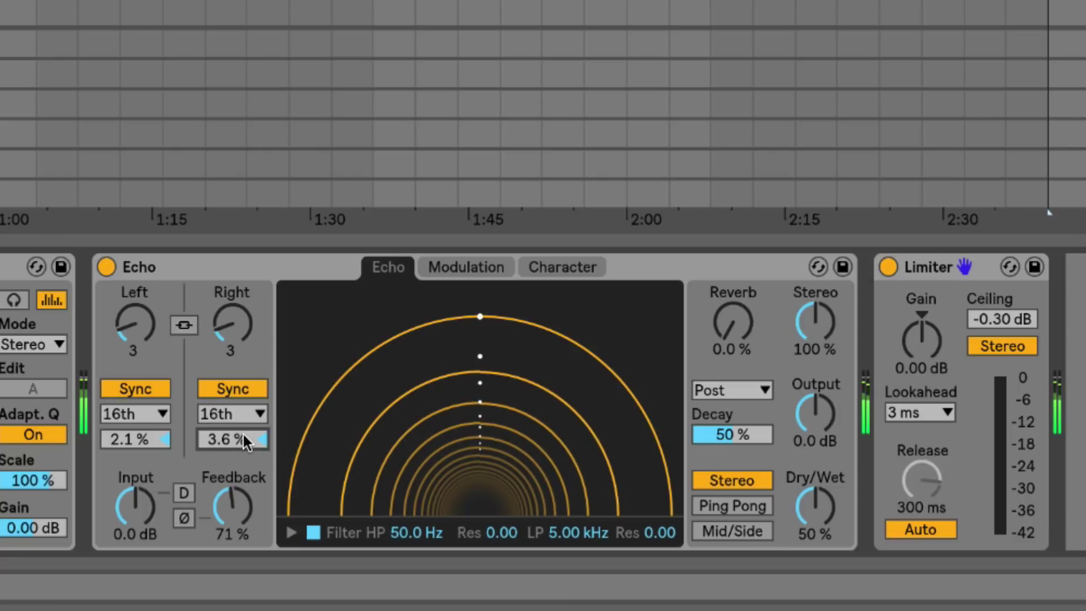
left_click_drag(243, 432, 686, 334)
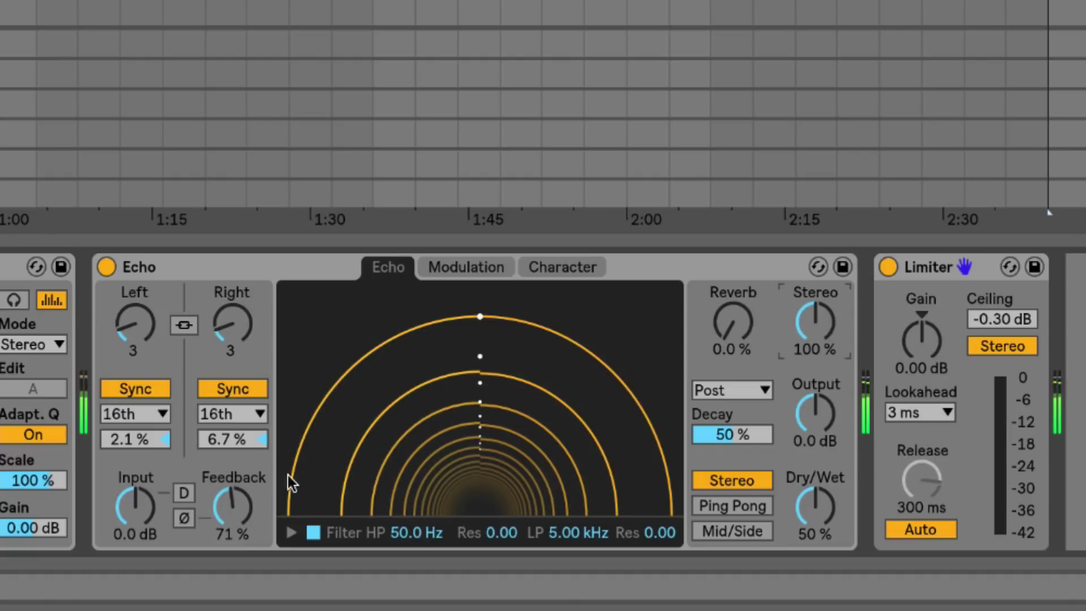
key("Delete")
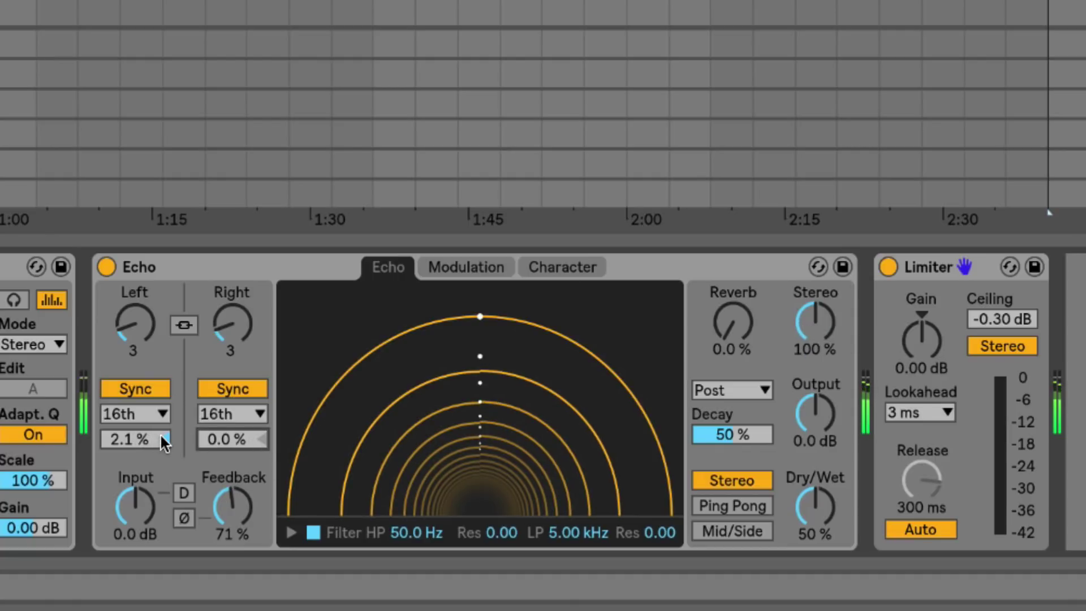
key("Delete")
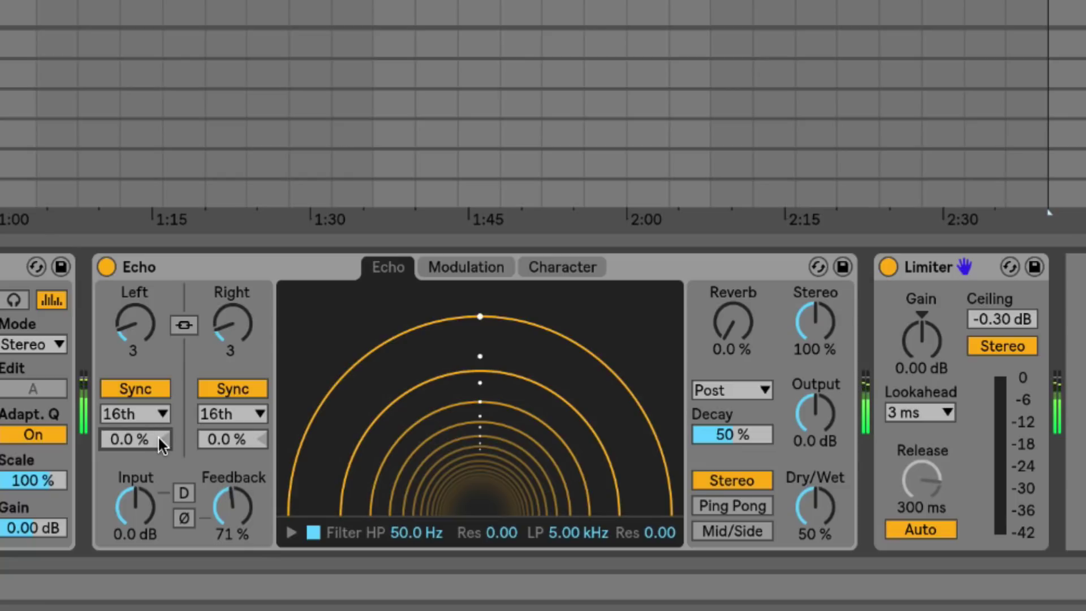
Switch both delays to free time and shorten them to a few milliseconds
left_click(143, 387)
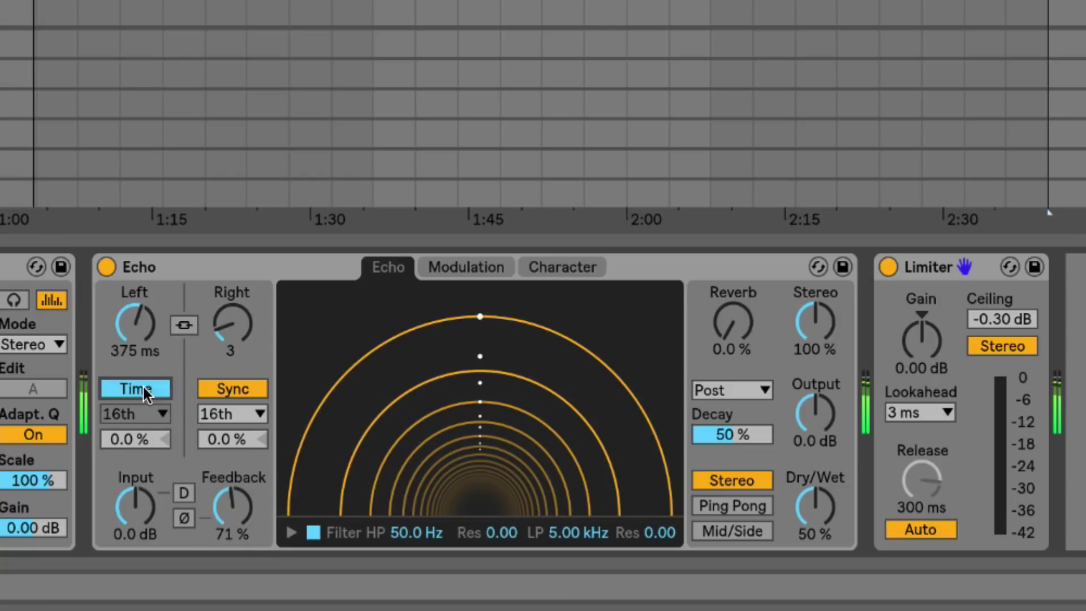
left_click(199, 387)
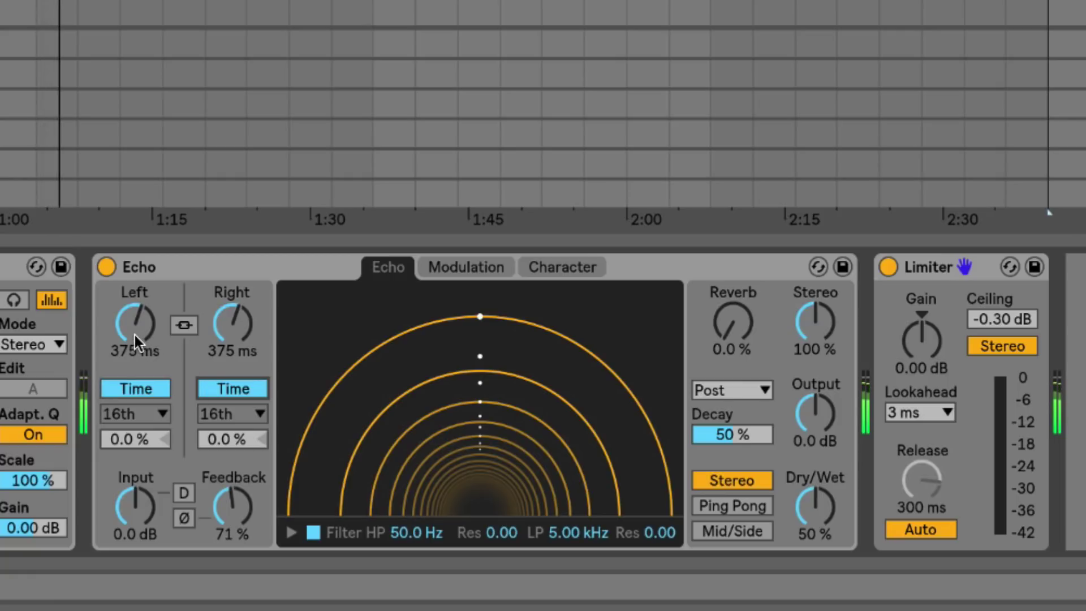
left_click_drag(135, 335, 135, 373)
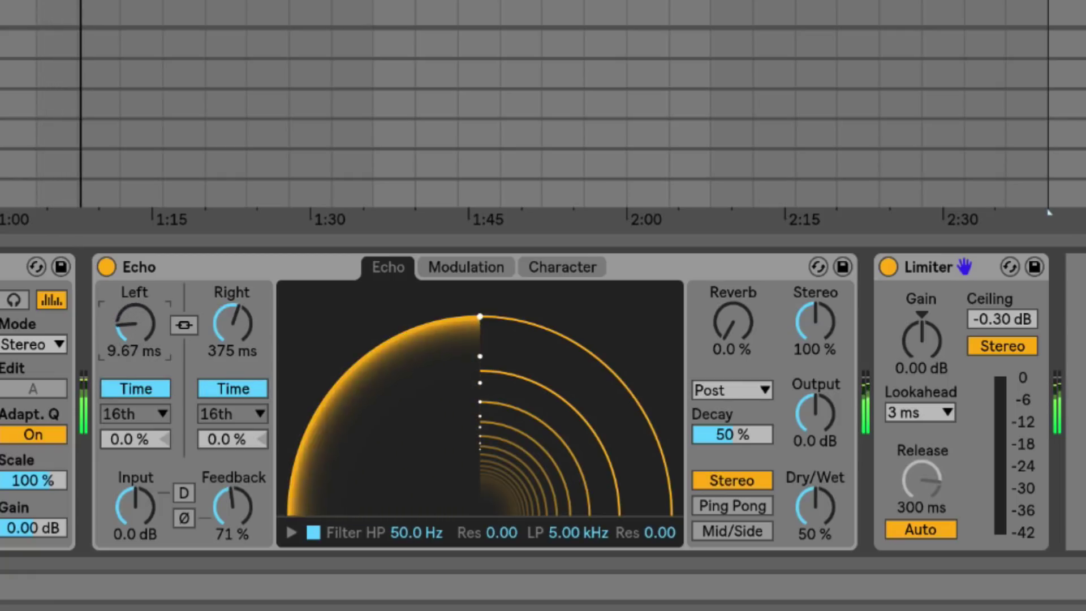
left_click_drag(138, 323, 138, 334)
left_click_drag(250, 337, 250, 376)
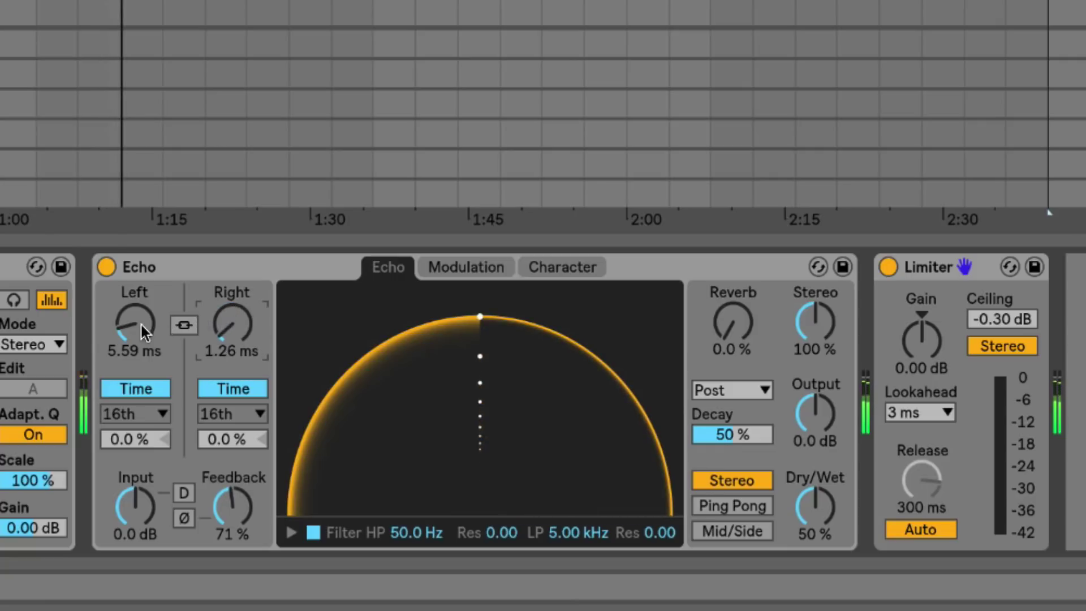
left_click_drag(135, 322, 136, 329)
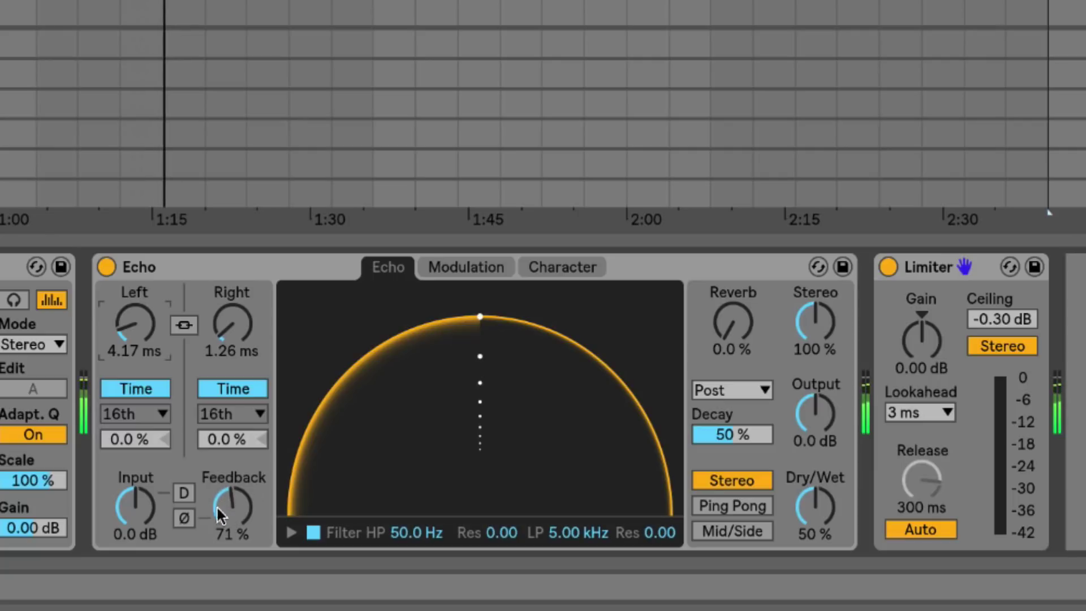
Raise feedback to 94% and lengthen the delays to 22.0 ms Left and 17.7 ms Right
left_click_drag(232, 503, 232, 485)
left_click_drag(232, 324, 232, 283)
left_click_drag(134, 322, 135, 288)
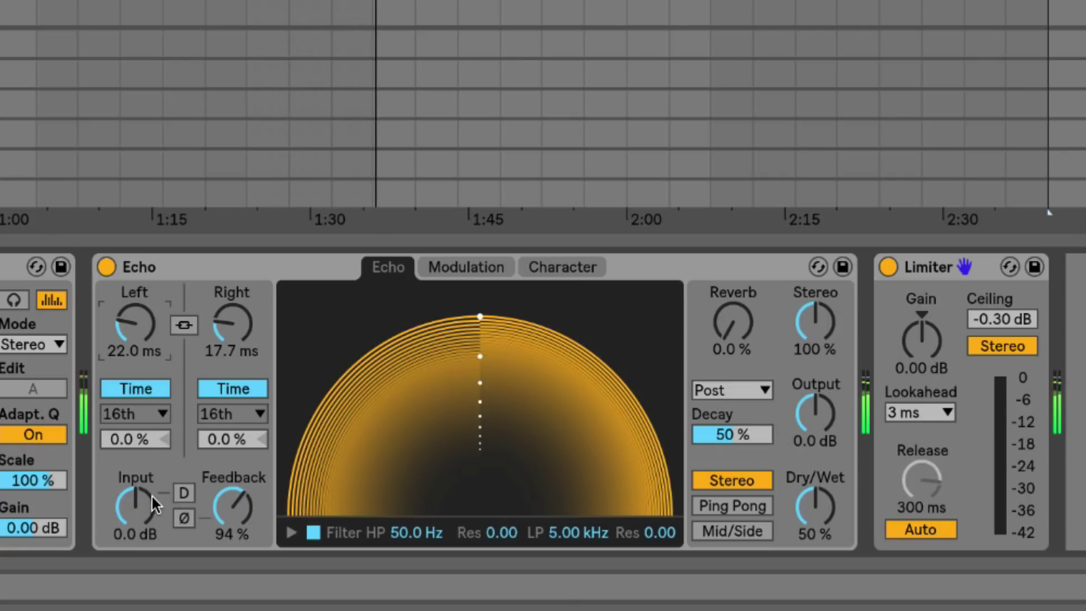
Try heavy input drive with a fully wet mix, then set output to -8.8 dB and go fully dry
left_click_drag(141, 502, 141, 447)
left_click_drag(815, 507, 815, 478)
left_click_drag(150, 513, 150, 486)
left_click_drag(233, 507, 233, 544)
mouse_move(134, 494)
left_mouse_down()
mouse_move(134, 482)
mouse_move(134, 537)
mouse_move(134, 490)
left_mouse_up()
left_click_drag(815, 415, 814, 445)
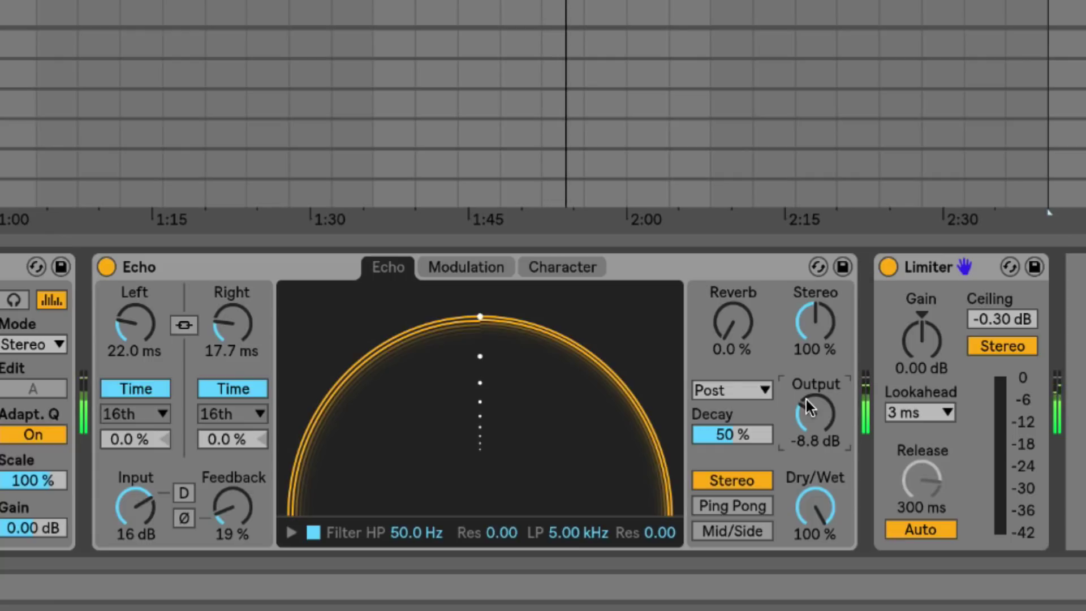
left_click_drag(817, 503, 817, 572)
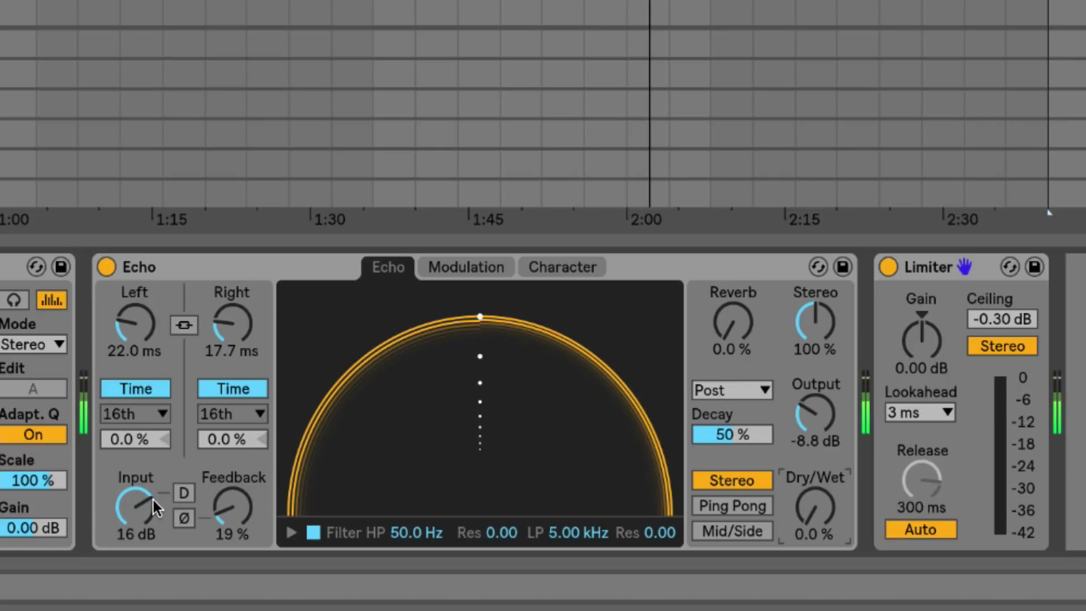
Enable input drive on the dry signal, push input to 17 dB, and restore 50% wet with more feedback
left_click(182, 493)
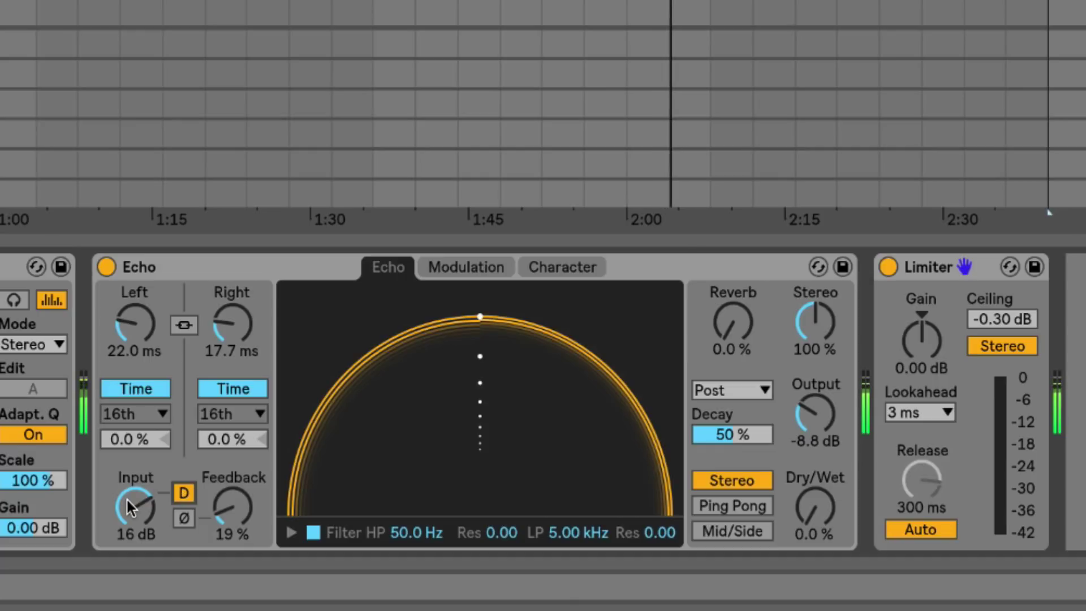
mouse_move(127, 497)
left_mouse_down()
mouse_move(127, 478)
mouse_move(127, 494)
left_mouse_up()
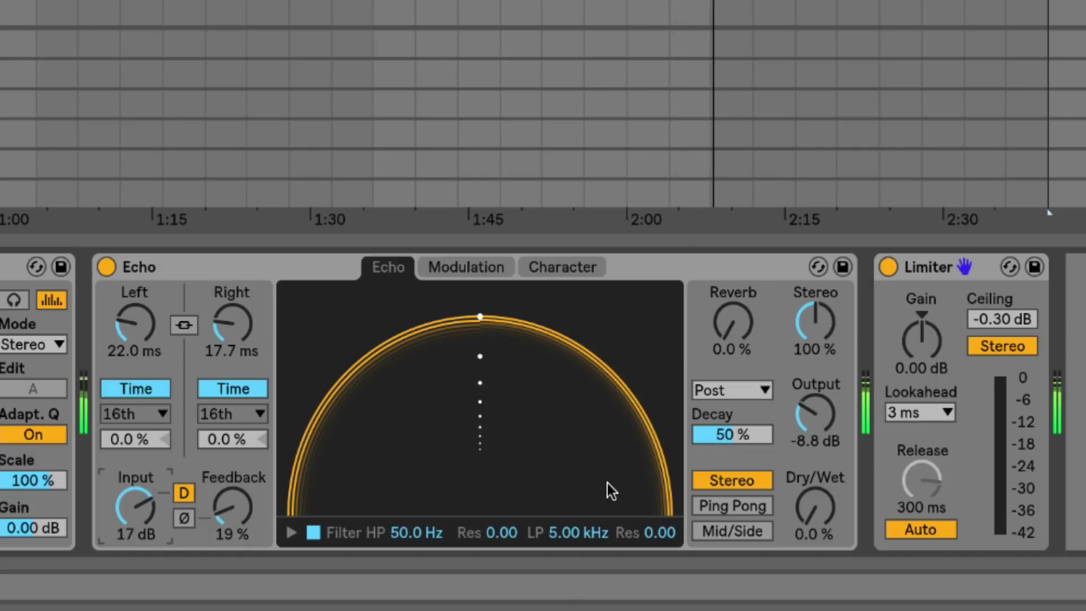
left_click_drag(827, 498, 827, 471)
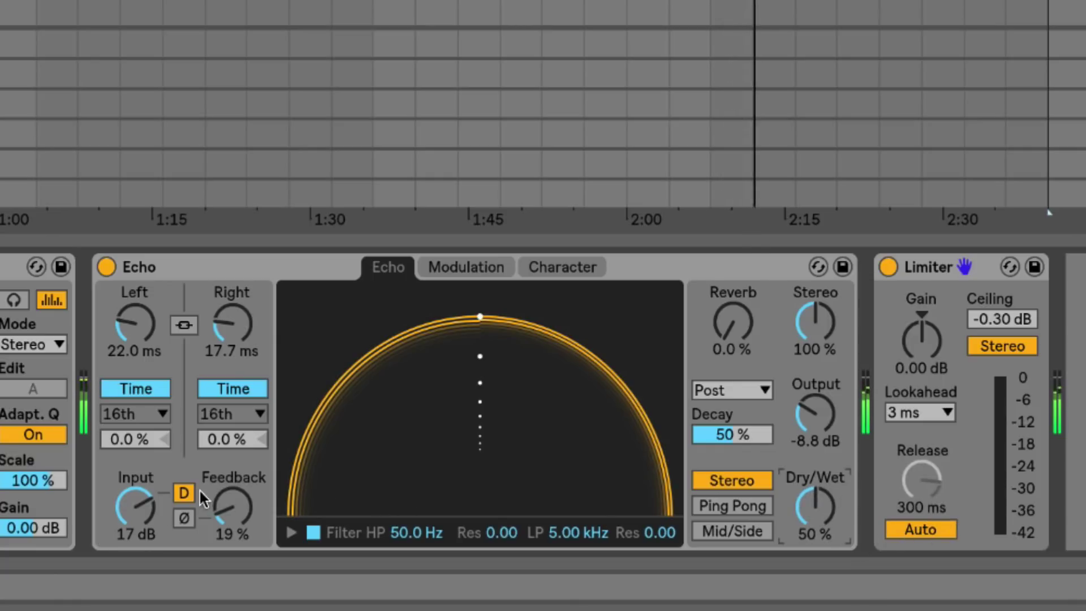
left_click_drag(223, 505, 223, 462)
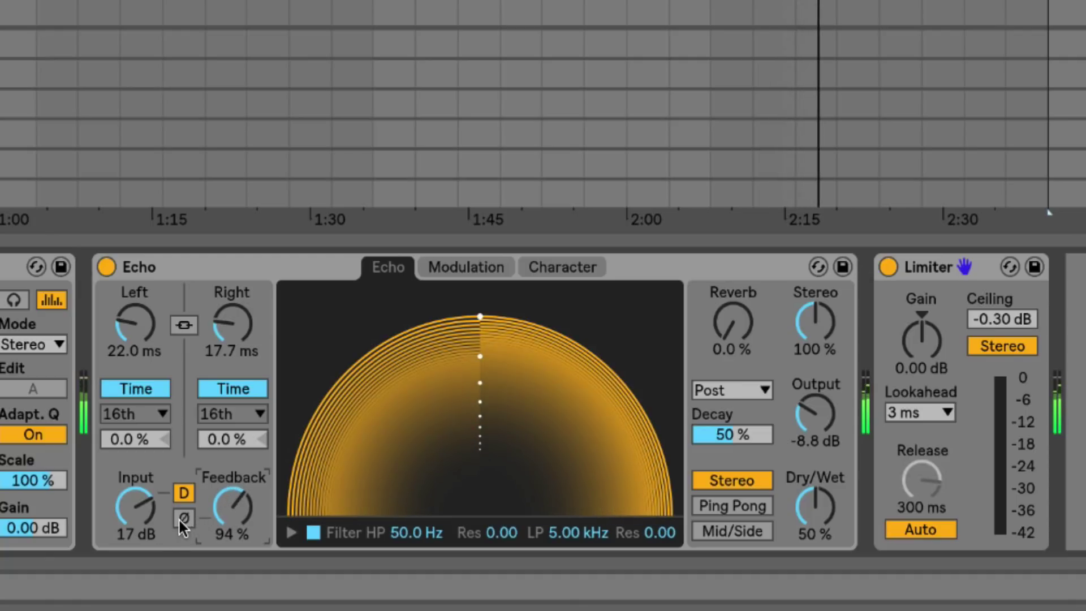
Push feedback to 99%, set delays to 4.17 ms Left and 5.59 ms Right, leaving phase inversion off
left_click_drag(225, 525, 218, 511)
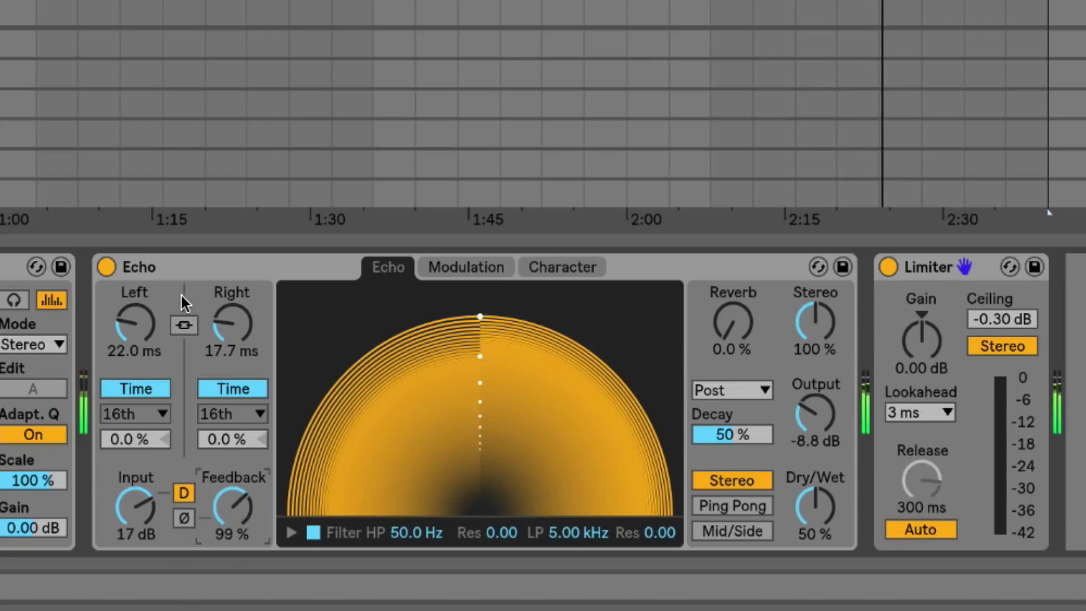
left_click_drag(134, 327, 134, 339)
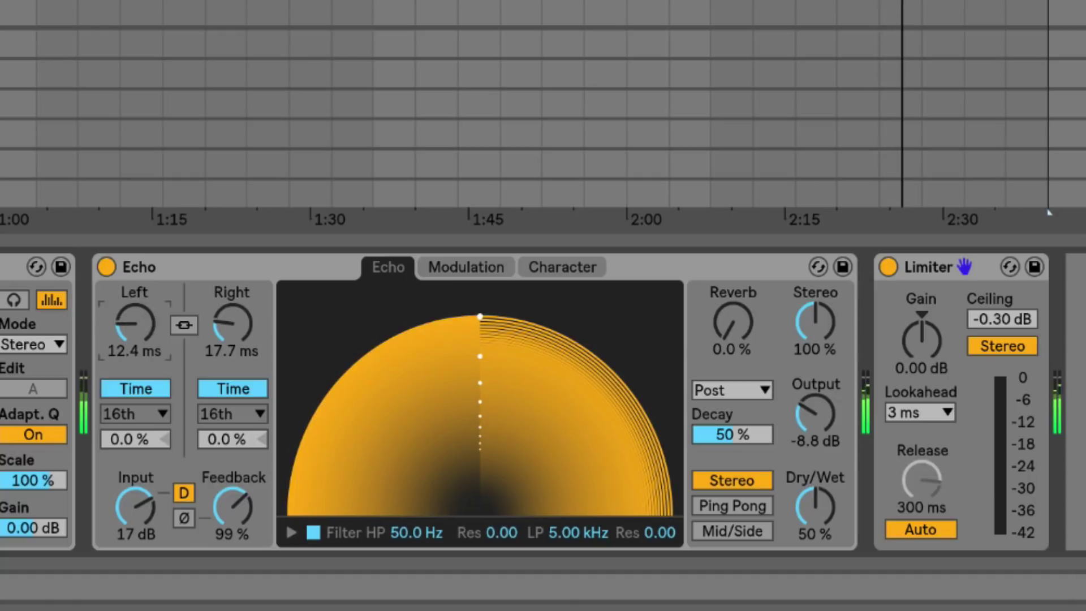
left_click_drag(219, 328, 218, 349)
left_click(182, 517)
left_click(181, 517)
left_click_drag(134, 323, 134, 335)
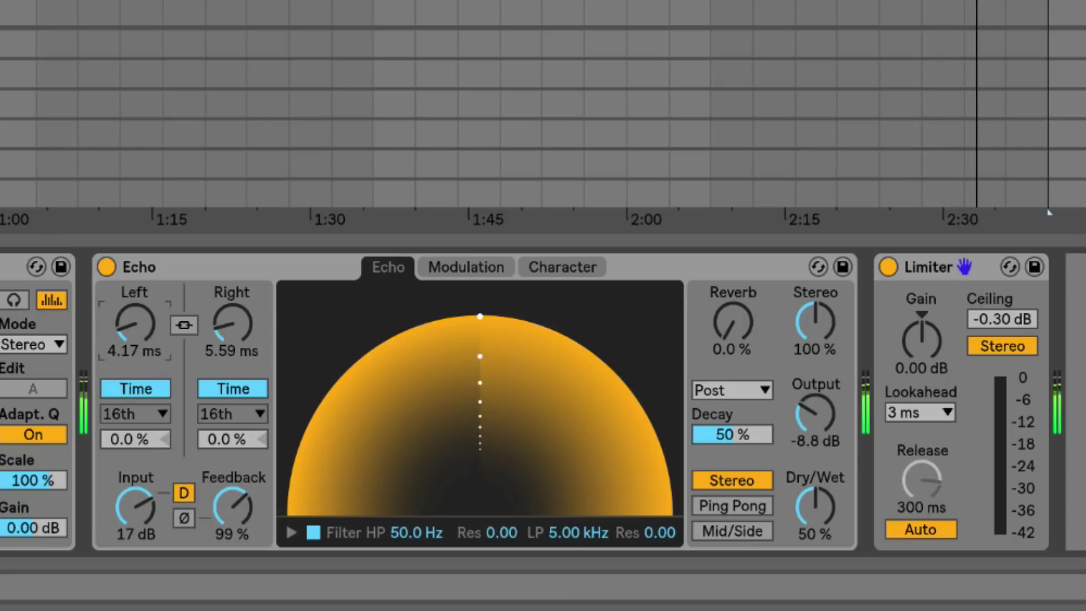
left_click(183, 517)
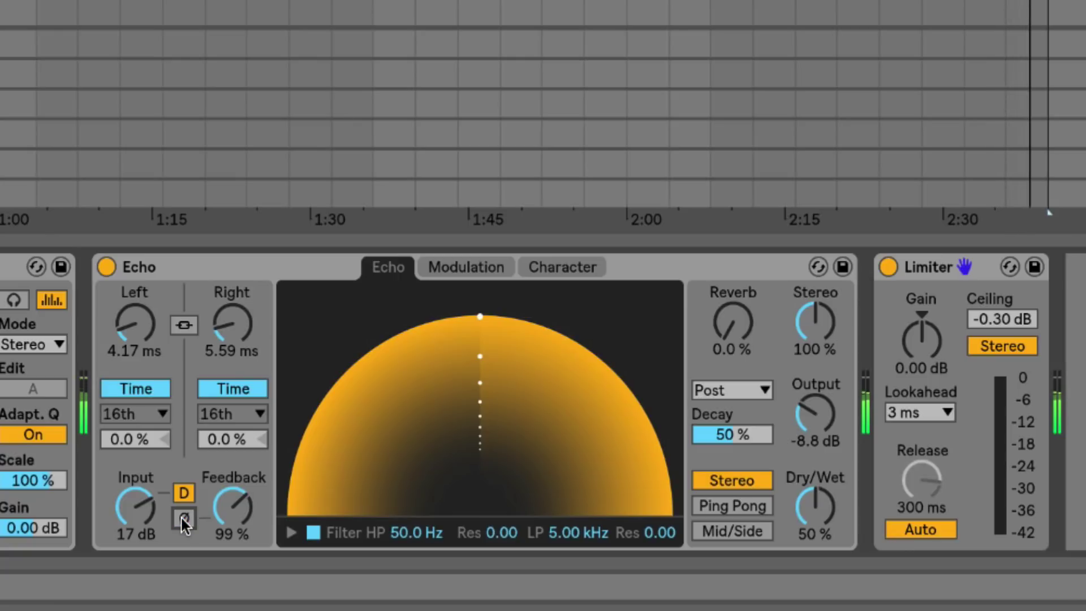
left_click(182, 517)
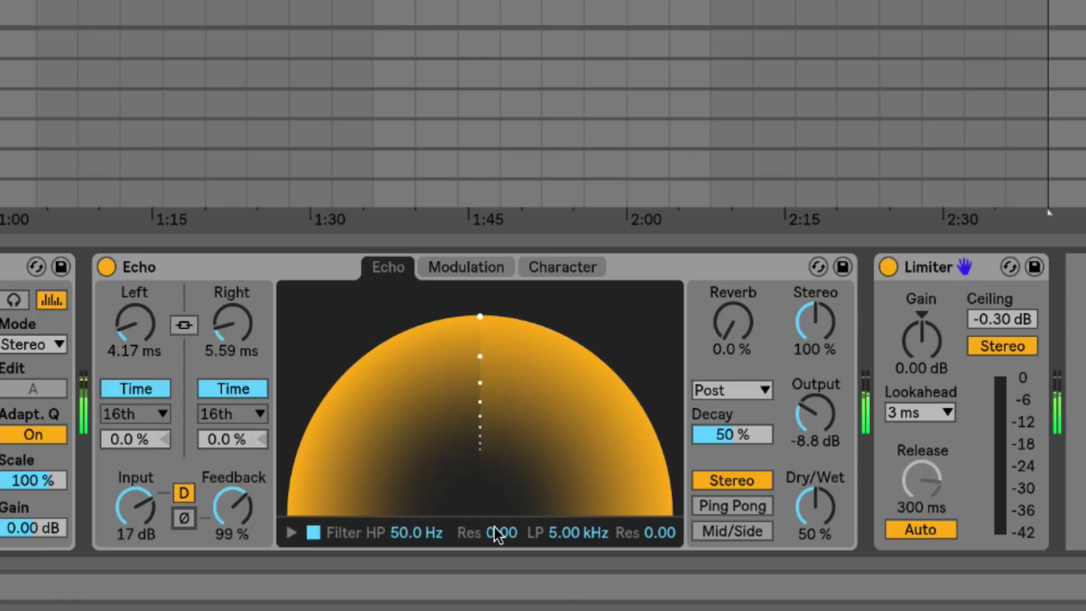
Switch the Echo filter off and back on
left_click(313, 533)
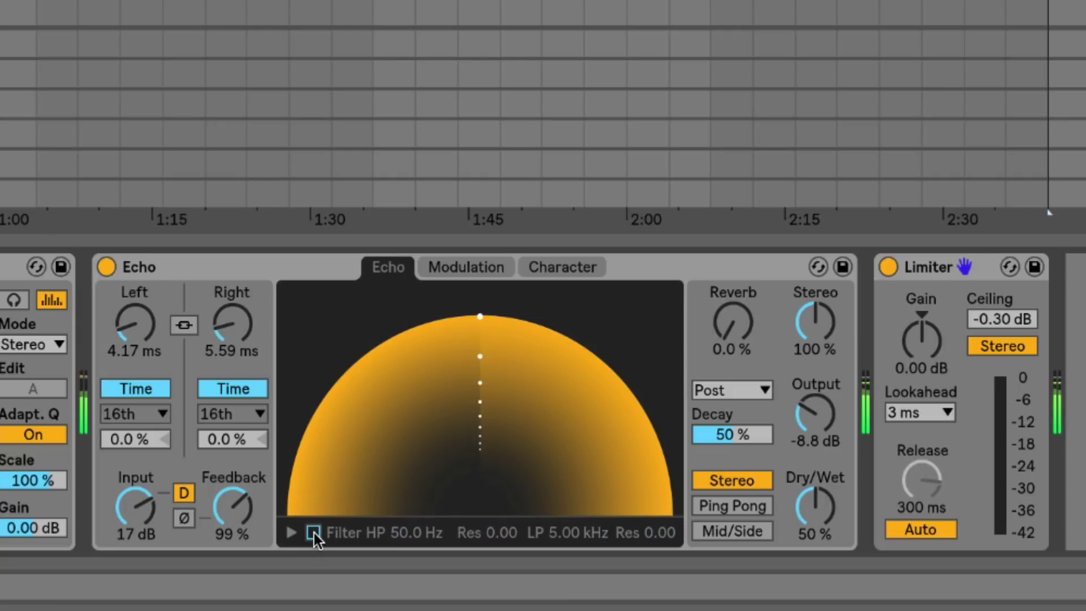
left_click(313, 533)
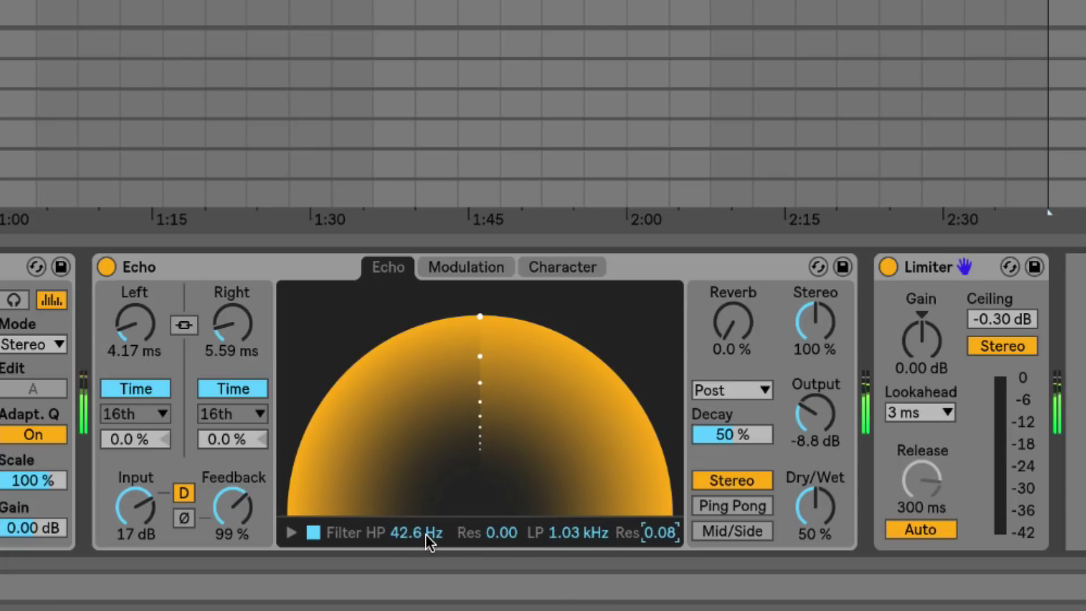
Display the filter response curve, shift the band higher, and fine-tune delays and feedback
left_click(292, 533)
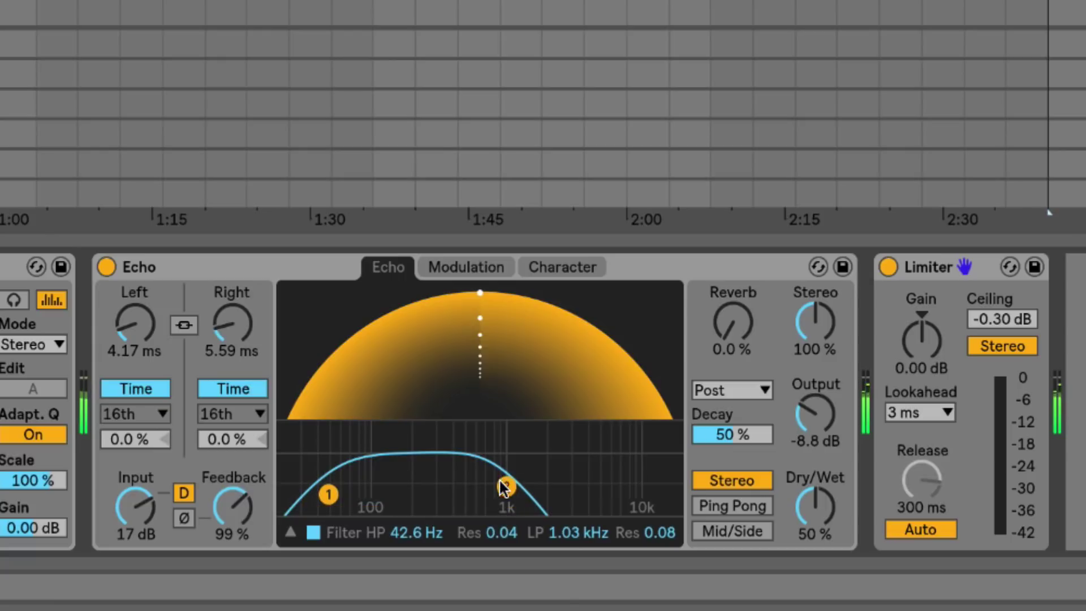
left_click_drag(510, 477, 538, 475)
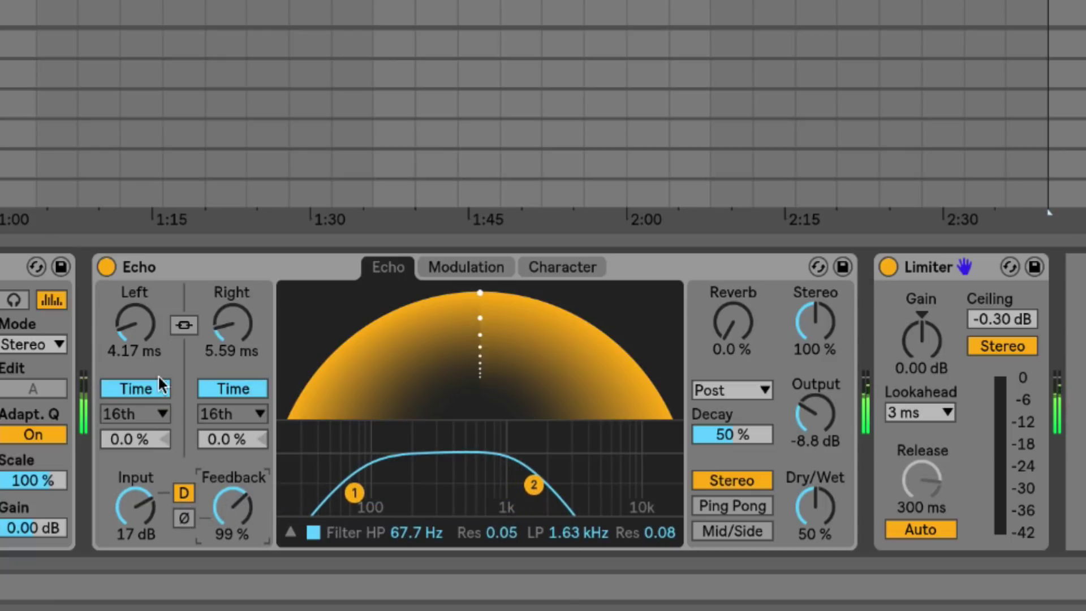
left_click_drag(135, 323, 134, 320)
left_click_drag(235, 501, 235, 502)
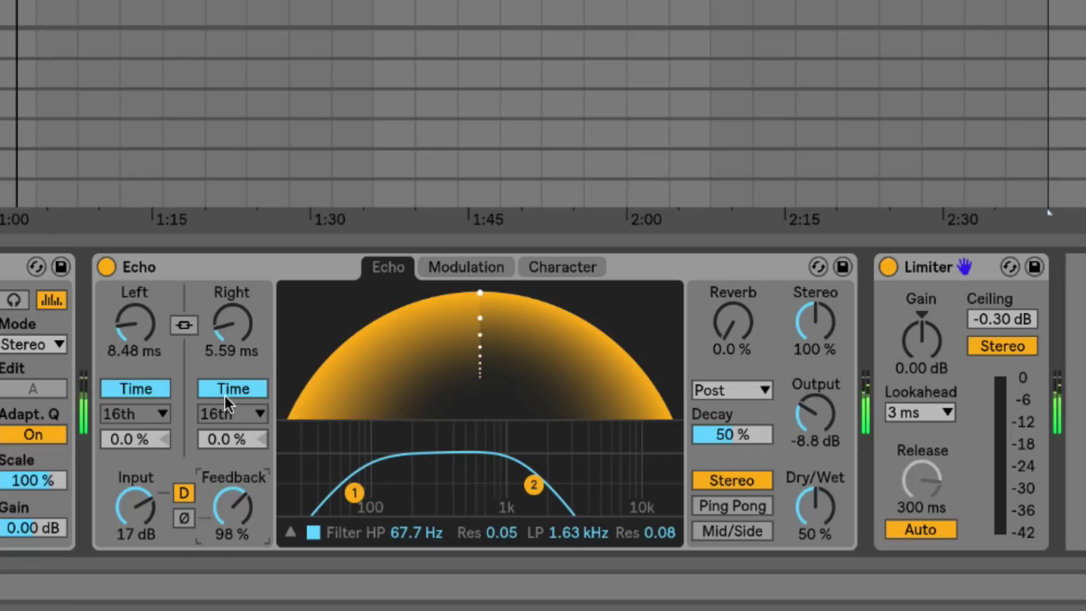
left_click_drag(230, 323, 230, 310)
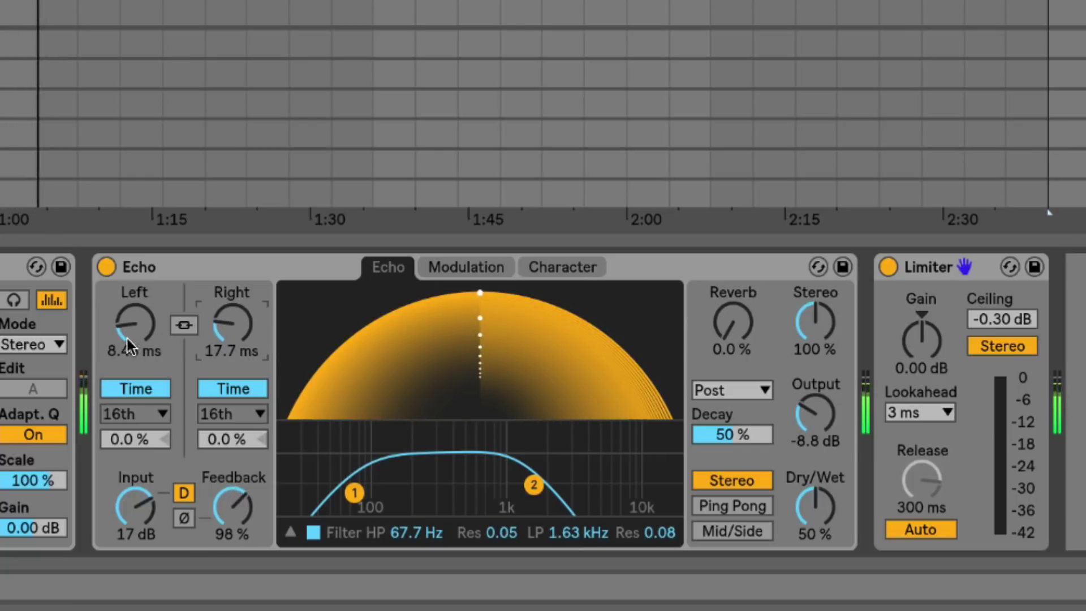
Raise output to -4.0 dB, set delays to 5.59/9.67 ms, and widen the filter to 205 Hz–5.75 kHz
left_click_drag(814, 416, 815, 405)
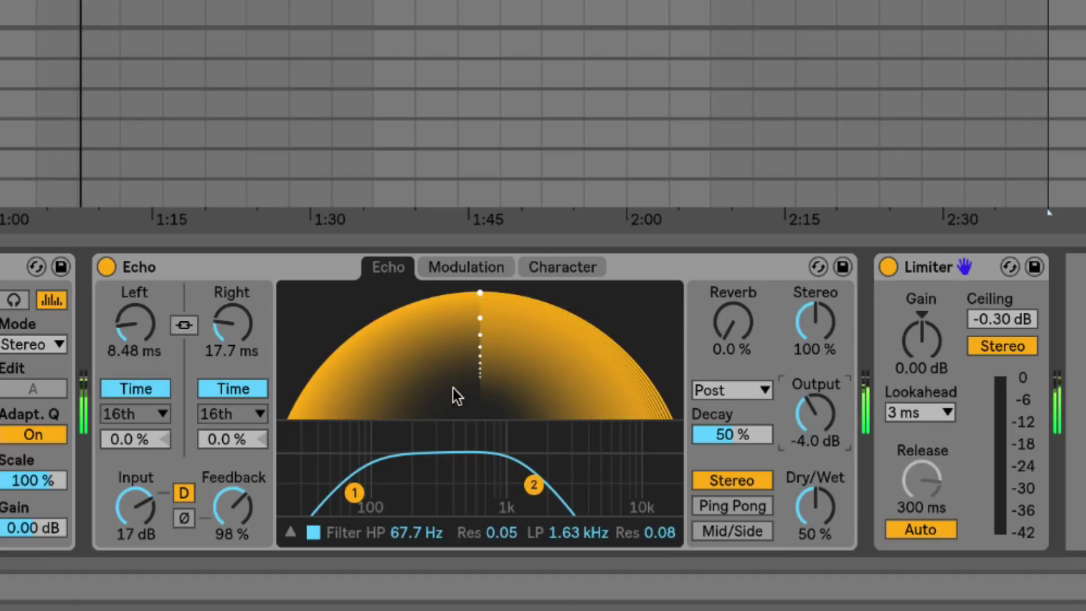
left_click_drag(136, 329, 136, 335)
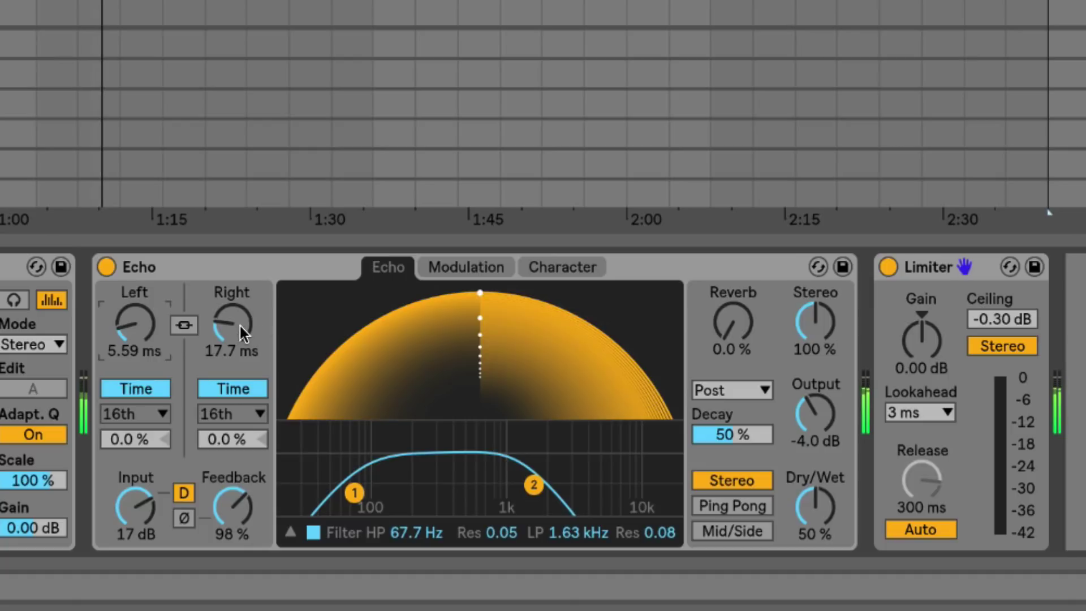
left_click_drag(224, 334, 224, 342)
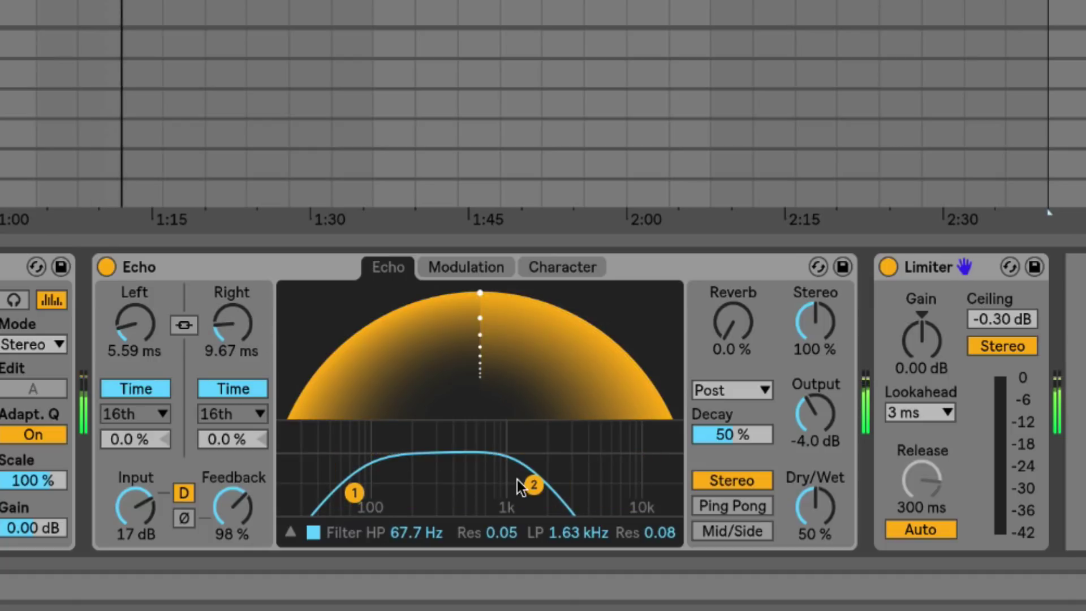
left_click_drag(517, 480, 558, 480)
left_click_drag(396, 500, 417, 474)
left_click_drag(573, 493, 603, 477)
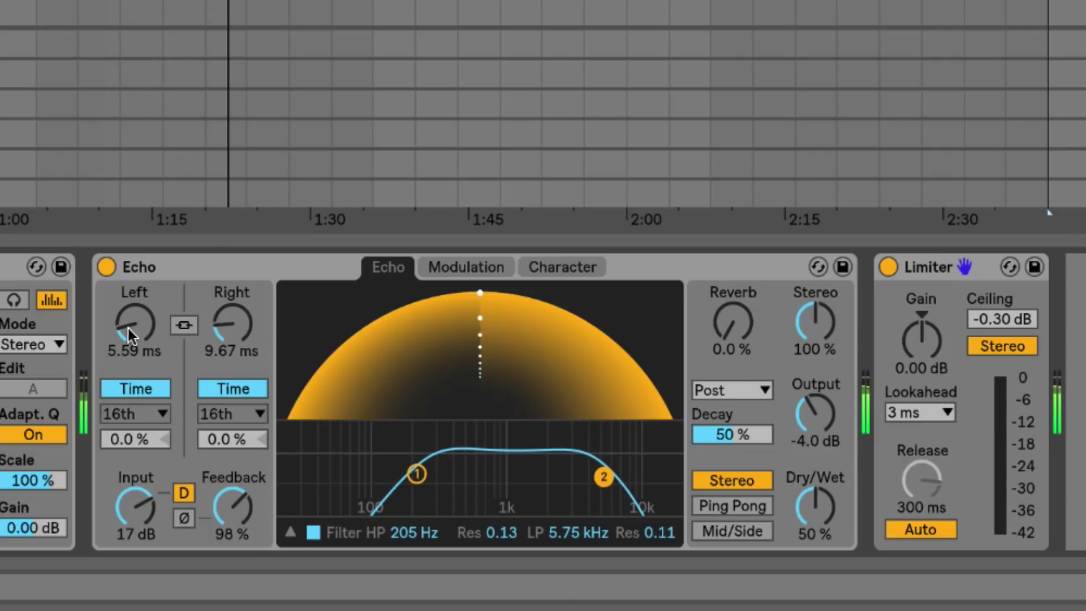
Try feedback phase inversion, lower feedback, and sweep the delays, Right down to 1 ms
mouse_move(134, 348)
left_mouse_down()
mouse_move(134, 338)
mouse_move(134, 347)
left_mouse_up()
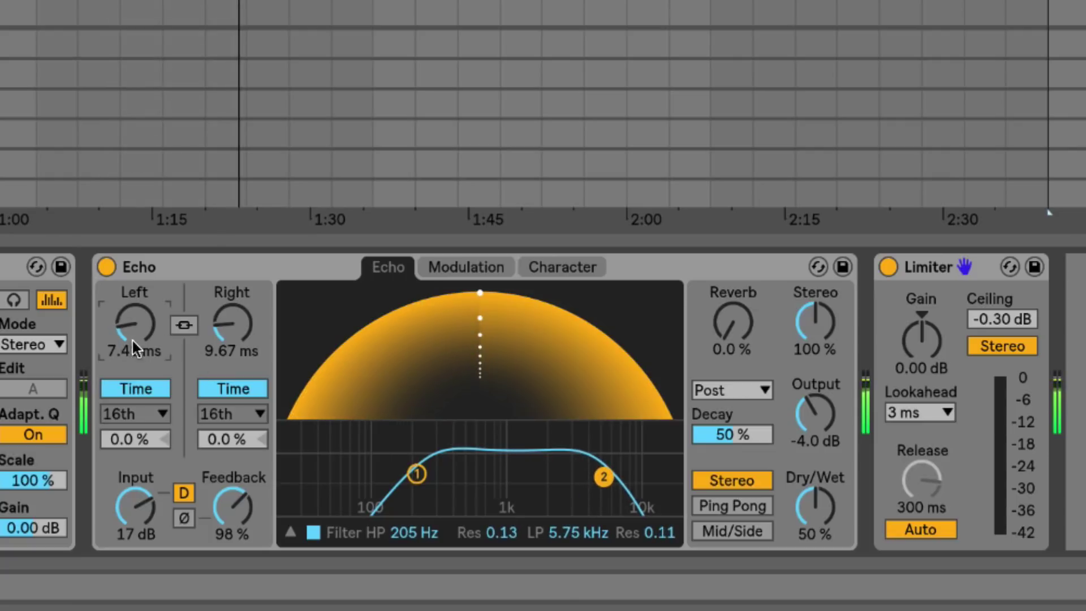
left_click(182, 516)
mouse_move(242, 512)
left_mouse_down()
mouse_move(242, 526)
mouse_move(242, 517)
left_mouse_up()
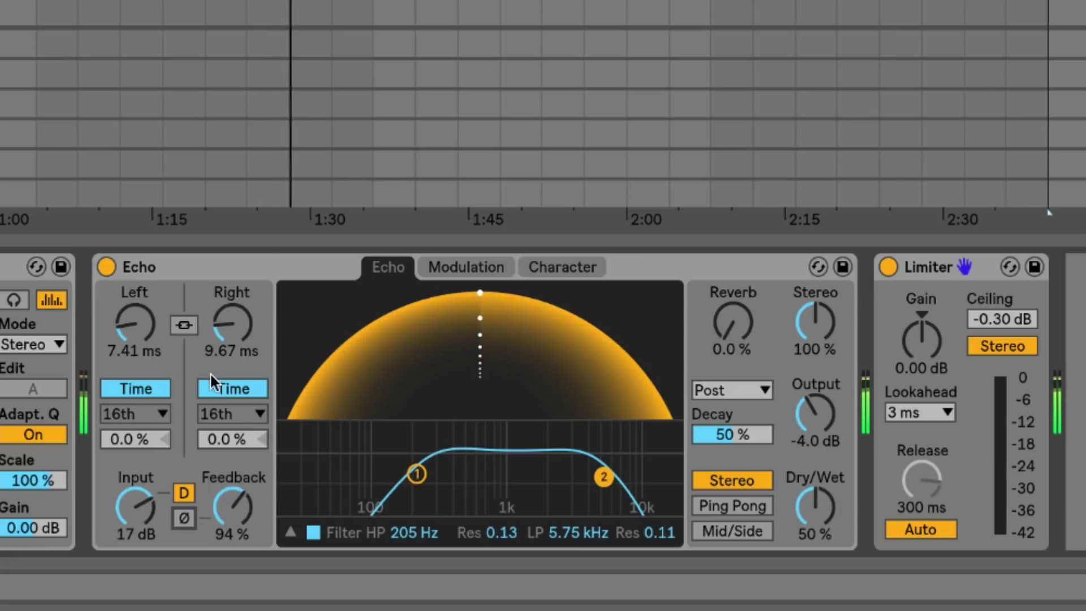
left_click(183, 517)
left_click_drag(232, 325, 232, 295)
mouse_move(154, 329)
left_mouse_down()
mouse_move(153, 290)
mouse_move(154, 339)
left_mouse_up()
left_click_drag(232, 325, 243, 501)
Set the Left delay to 10.5 ms and feedback to 56%, then relink both delays
scroll(242, 501, "up", 1)
left_click_drag(135, 323, 135, 294)
left_click_drag(236, 502, 236, 553)
left_click(182, 325)
Put both delays on tempo sync, lengthen them, and turn off Repitch on the Character page
left_click(201, 388)
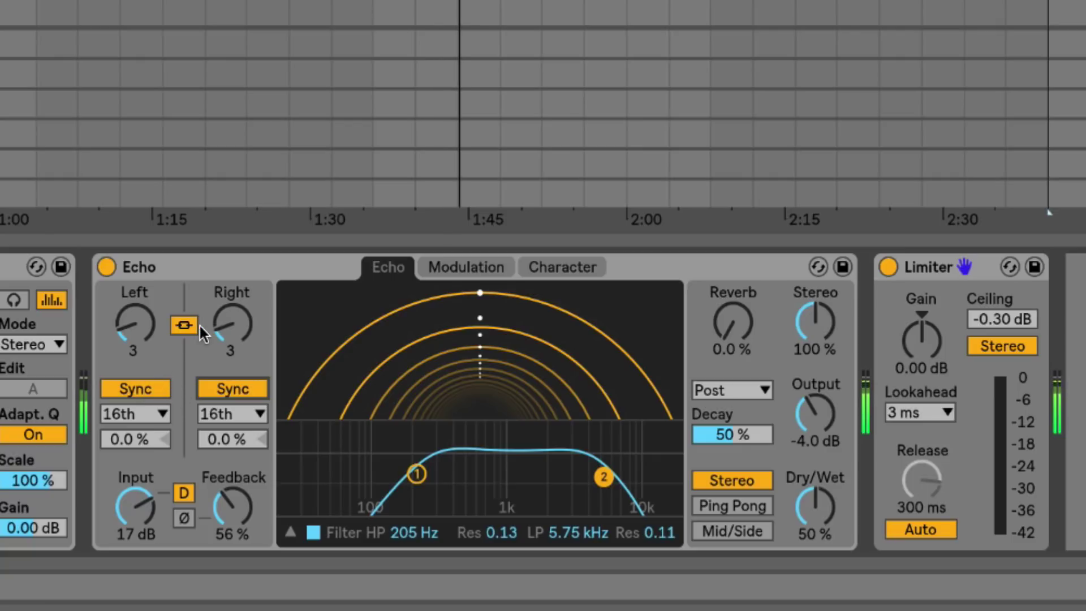
mouse_move(134, 322)
left_mouse_down()
mouse_move(135, 287)
mouse_move(134, 318)
left_mouse_up()
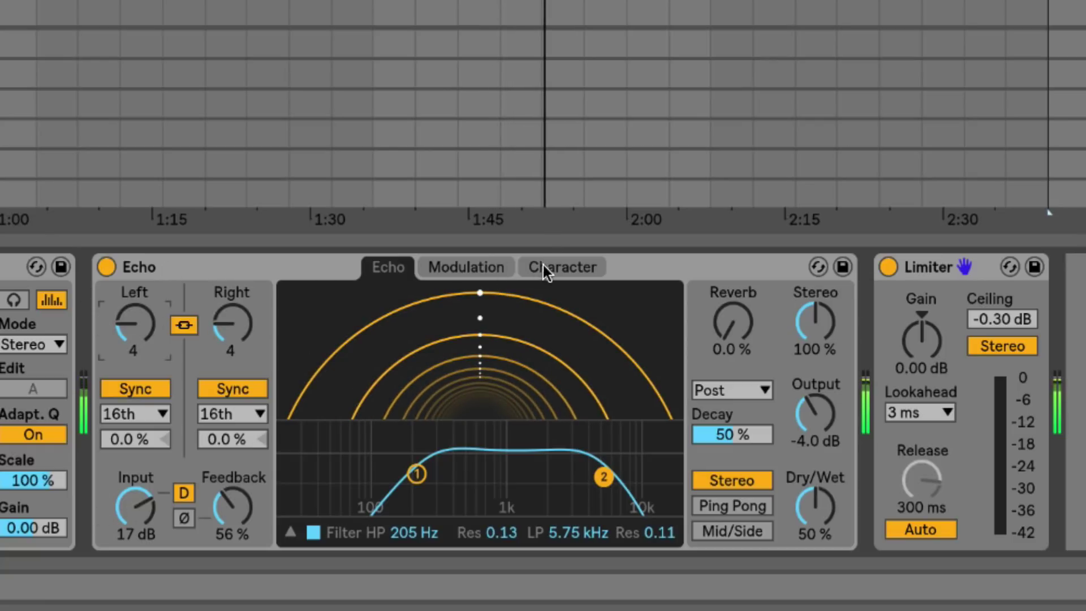
left_click(567, 266)
left_click(290, 532)
left_click(395, 266)
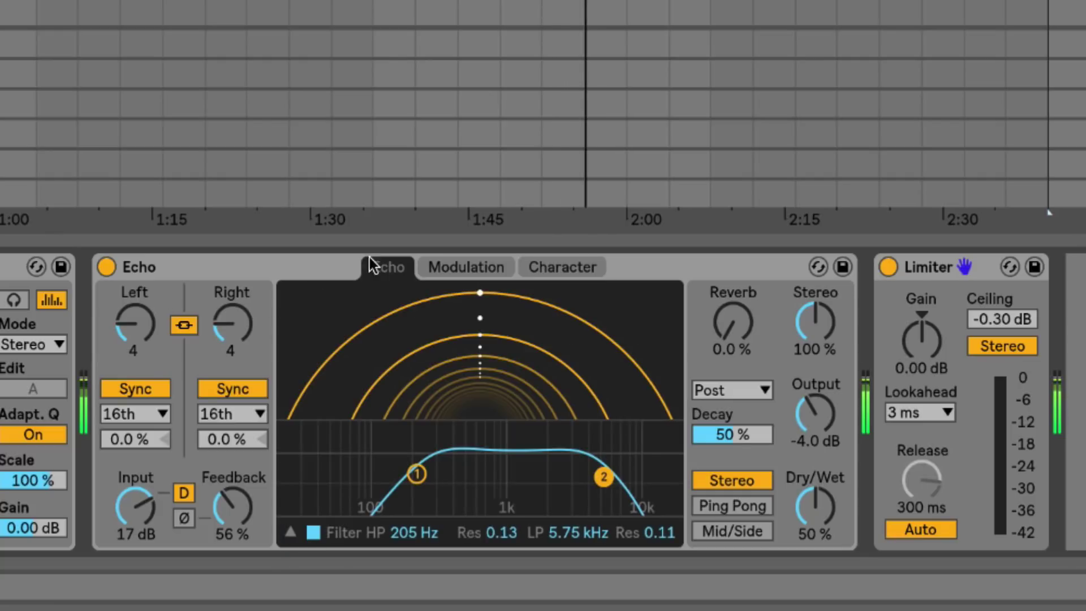
Switch the delay mode to straight Notes and shorten both linked delays to 1/64
left_click_drag(137, 334, 137, 362)
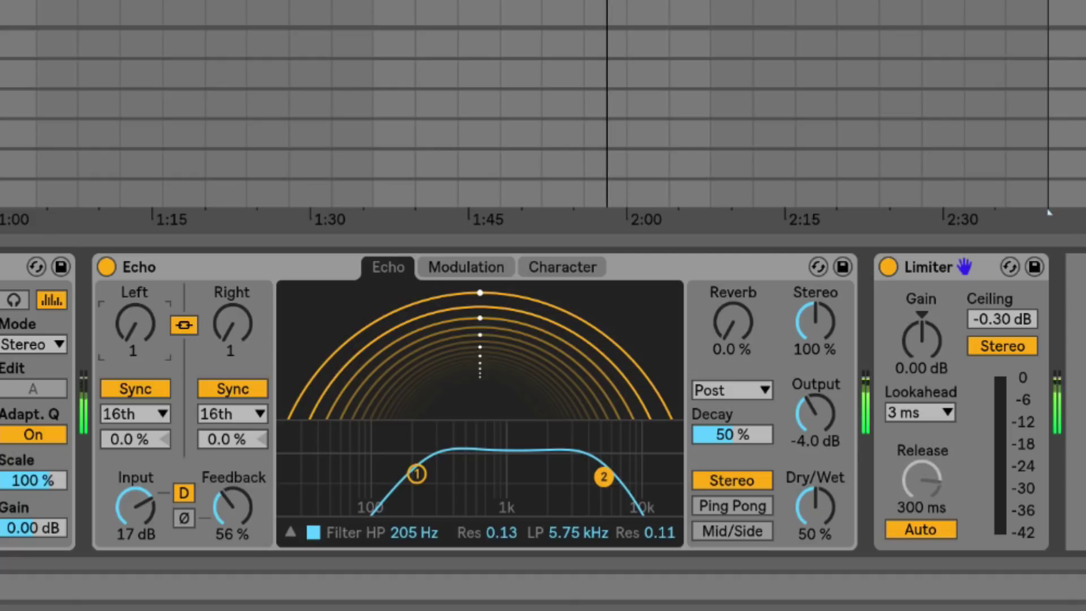
left_click(134, 412)
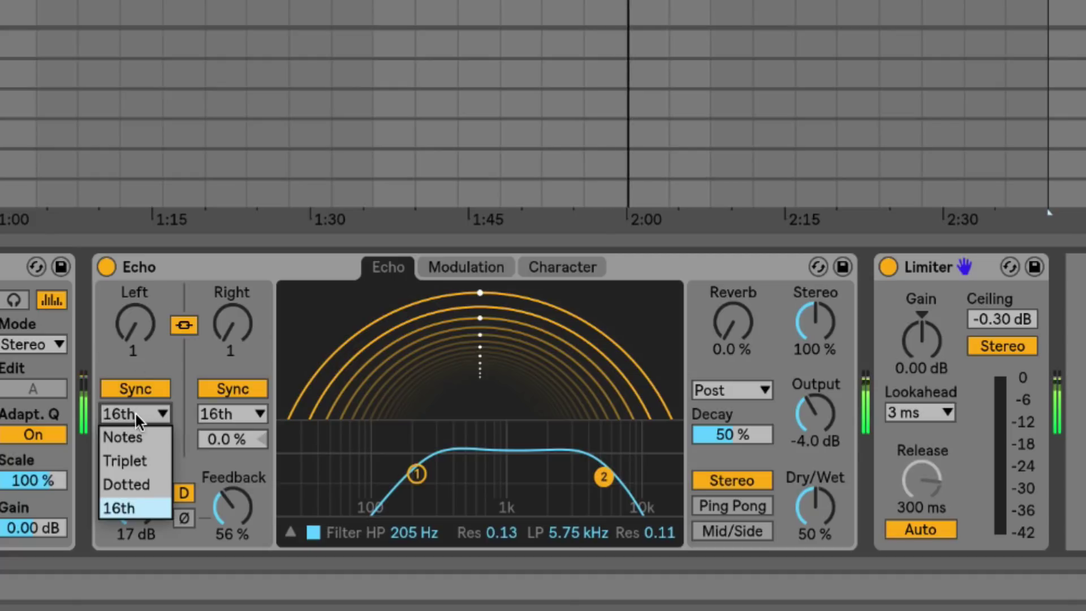
left_click(125, 436)
left_click_drag(141, 340, 141, 353)
Turn on Repitch on the Character page and sweep the delay time to hear it
left_click(564, 270)
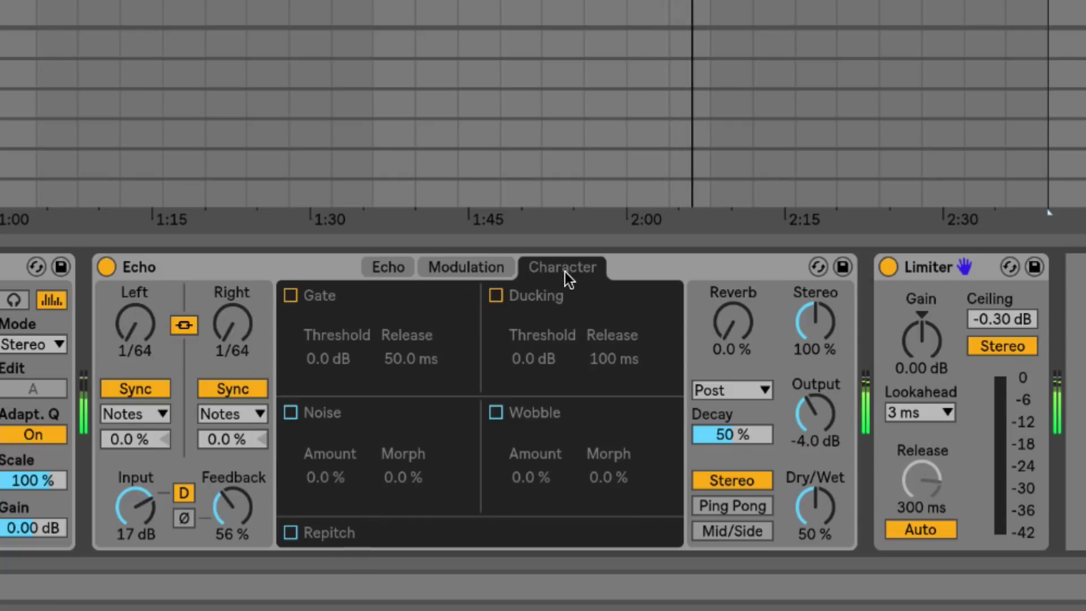
left_click(290, 532)
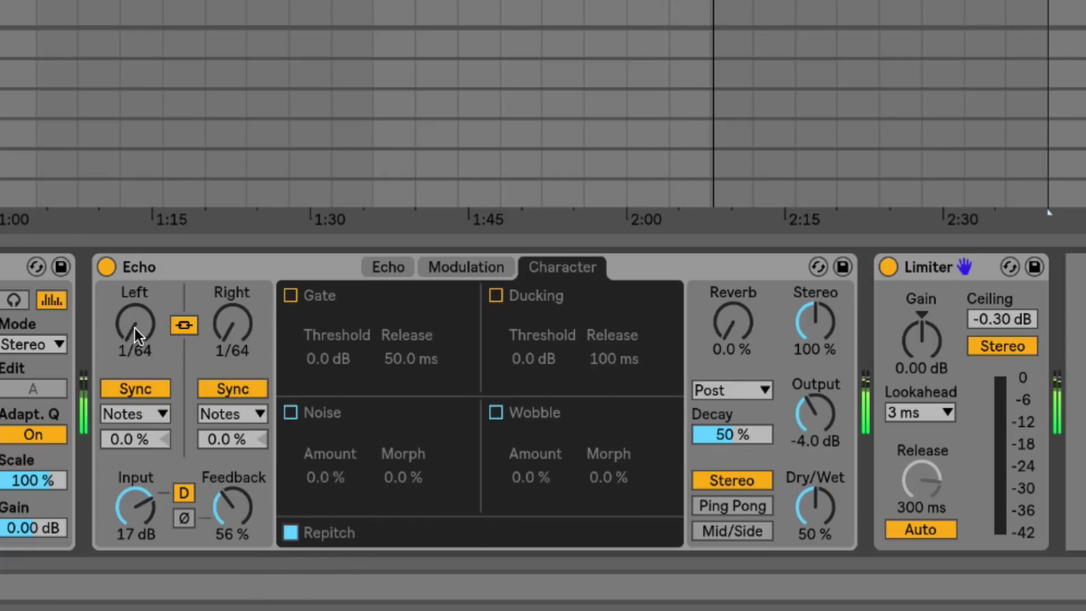
mouse_move(135, 328)
left_mouse_down()
mouse_move(134, 313)
mouse_move(135, 328)
left_mouse_up()
left_click(406, 264)
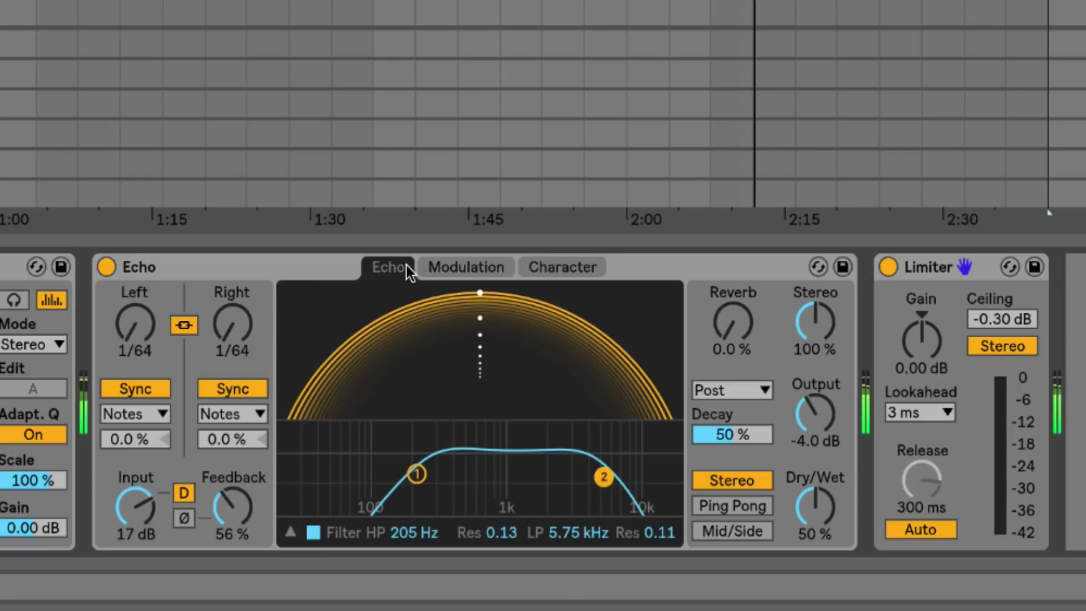
left_click(565, 266)
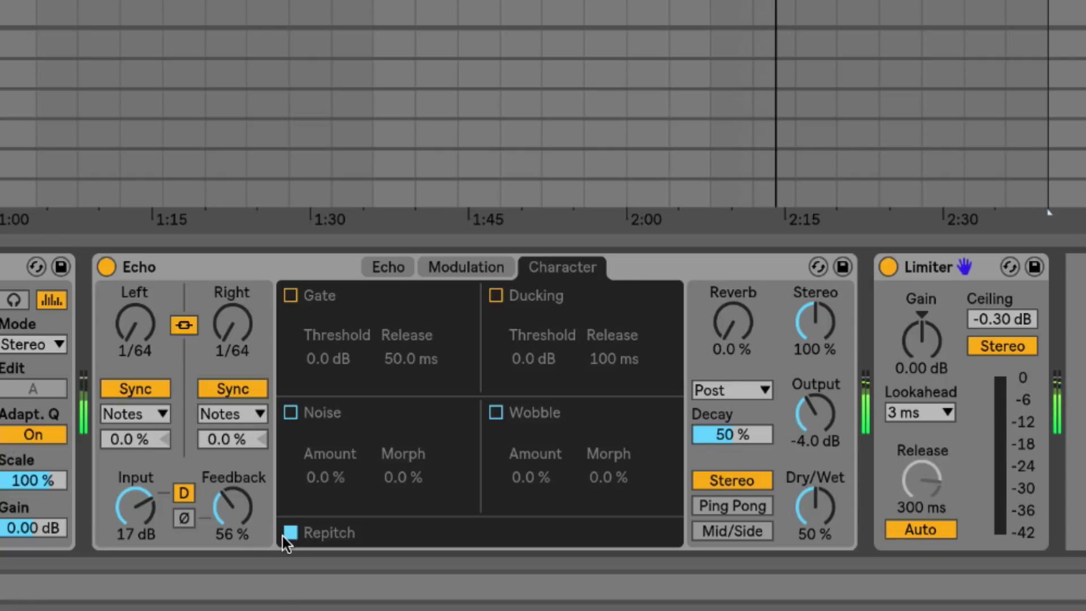
left_click(376, 266)
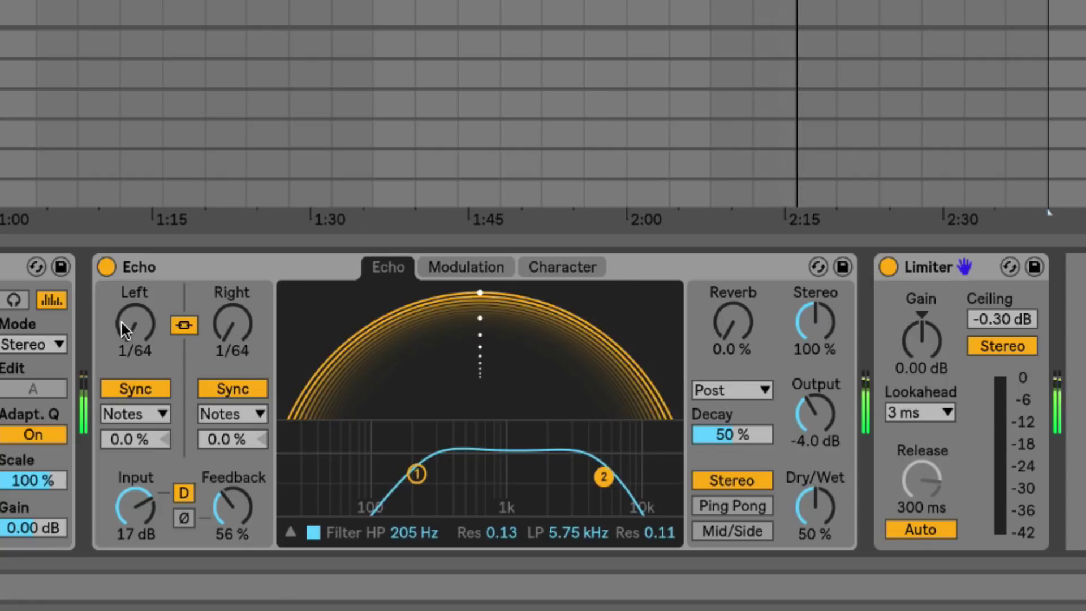
Lengthen both delays to 1/16 and widen the filter to 189 Hz–6.59 kHz
left_click_drag(121, 321, 121, 307)
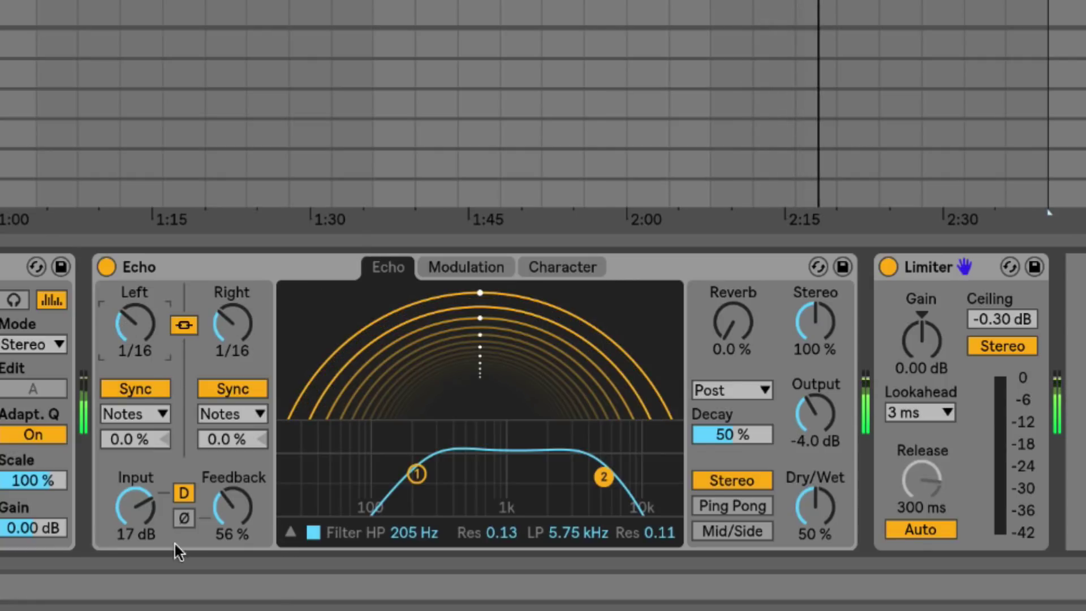
left_click_drag(417, 474, 409, 475)
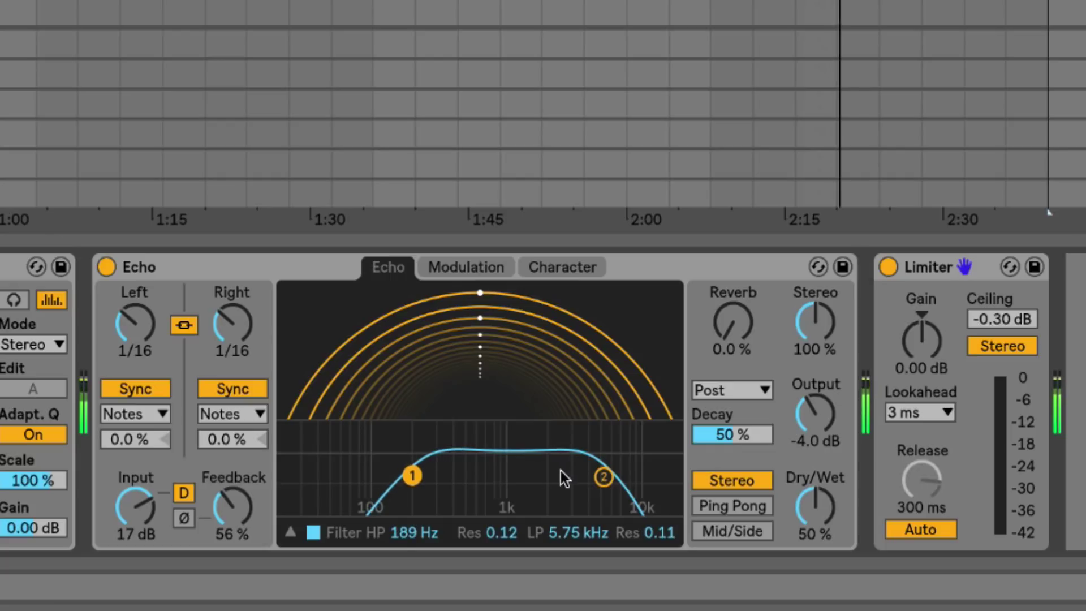
left_click_drag(604, 477, 611, 478)
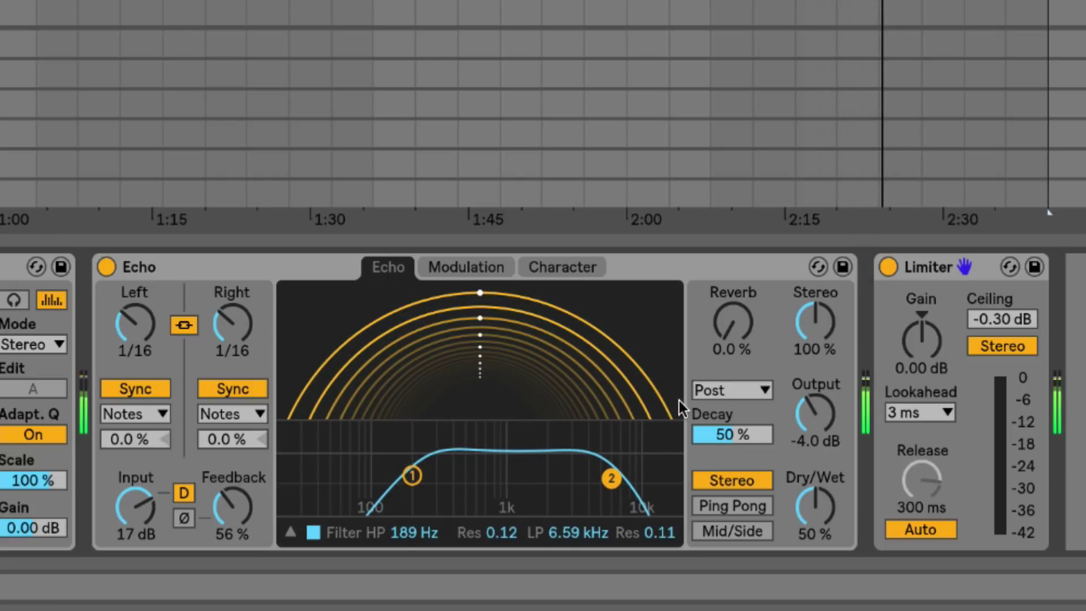
Switch Echo's modulation from a synced rate to a slower free-running Hz rate
left_click(446, 265)
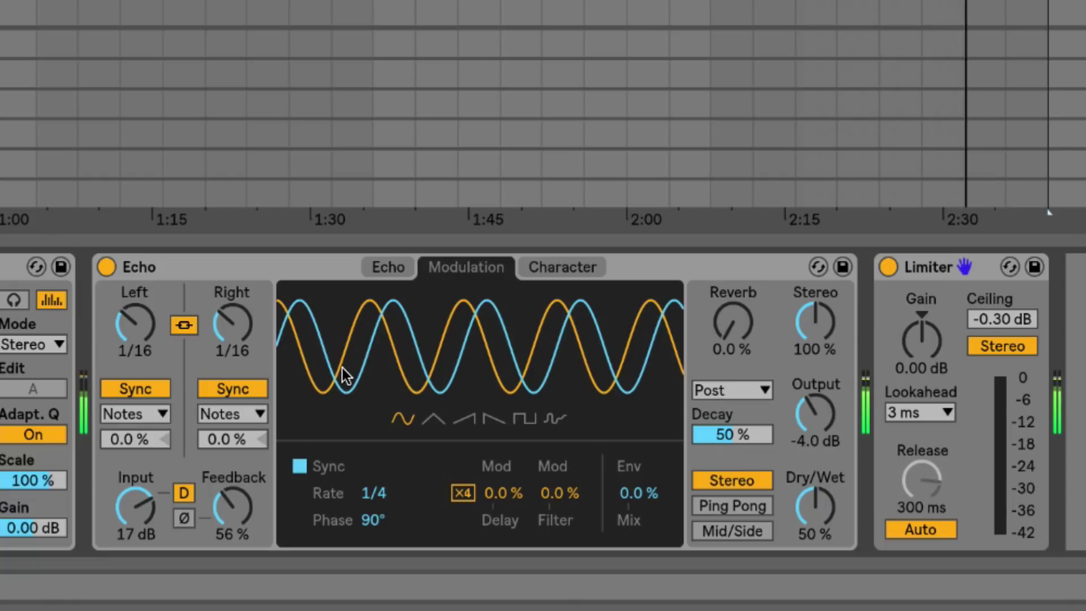
left_click_drag(419, 348, 426, 452)
left_click(298, 468)
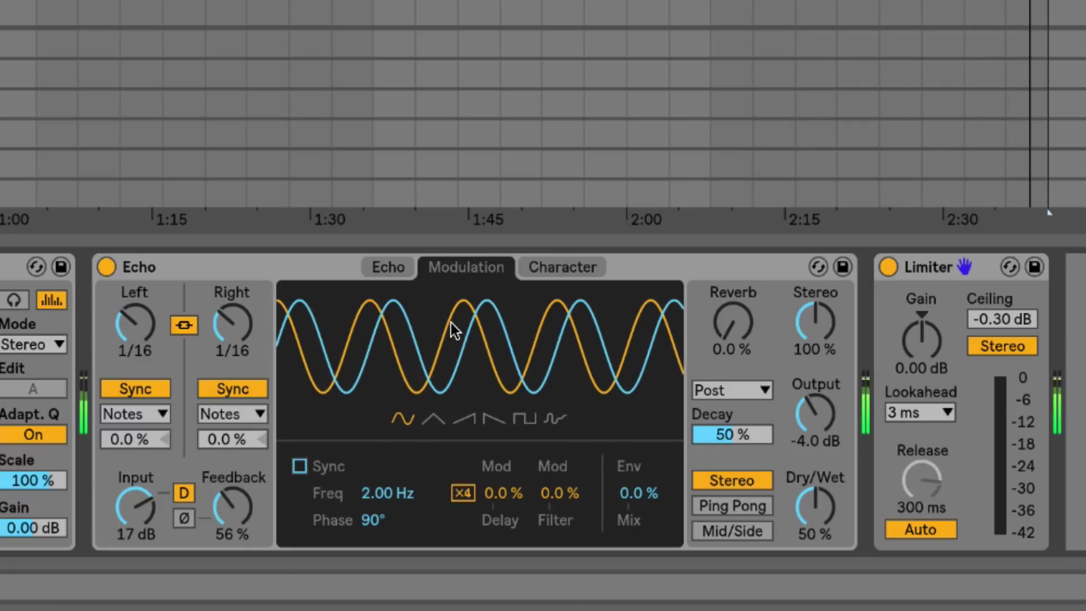
left_click_drag(452, 328, 452, 350)
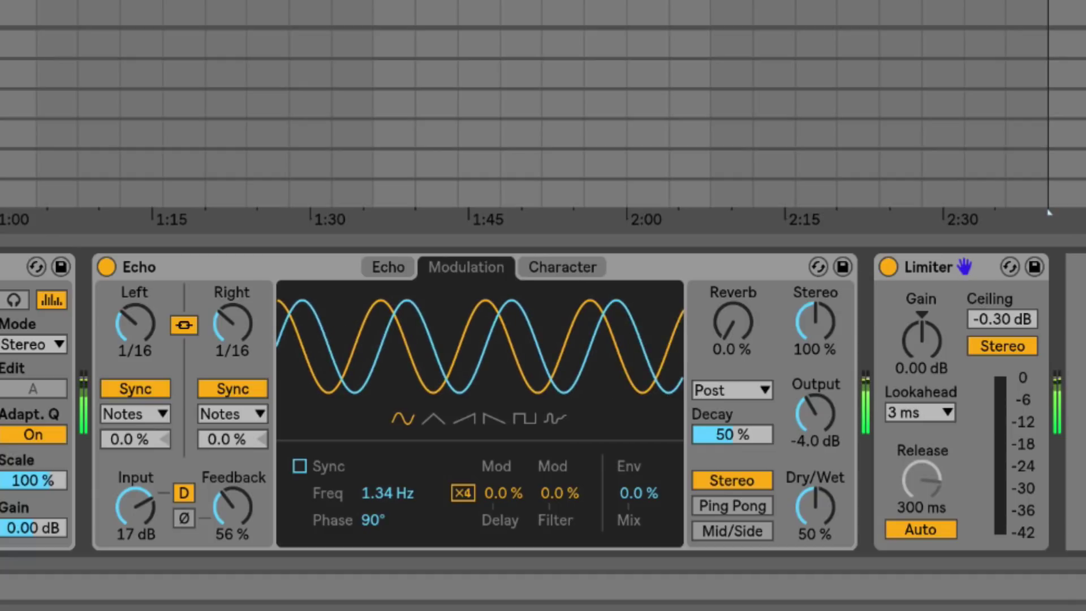
Audition the triangle, rising saw, falling saw, square and random modulation shapes
left_click(429, 420)
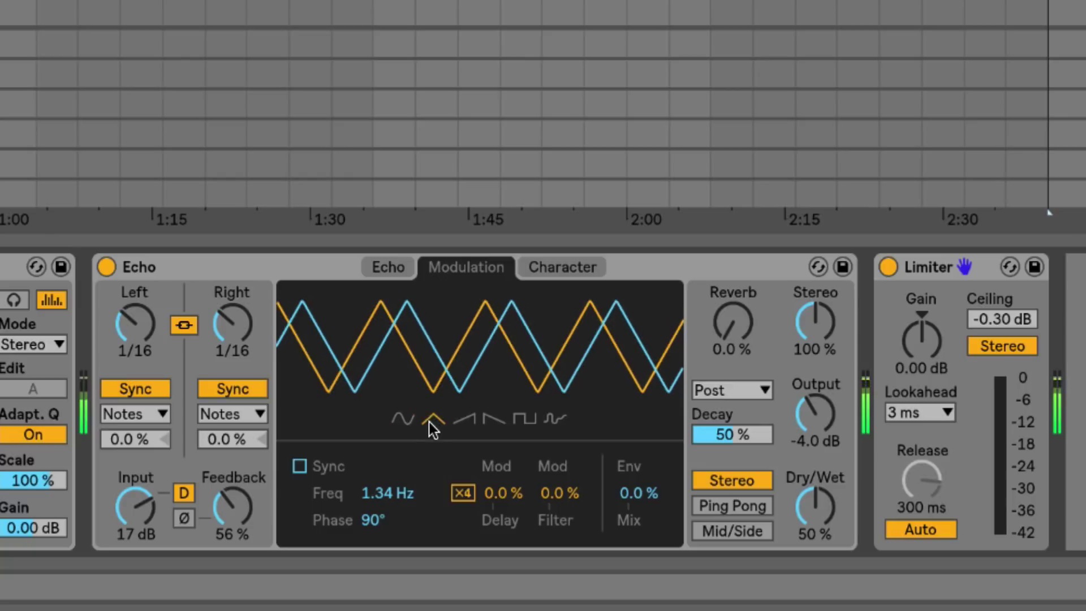
left_click(474, 421)
left_click(497, 420)
left_click(525, 420)
left_click(554, 421)
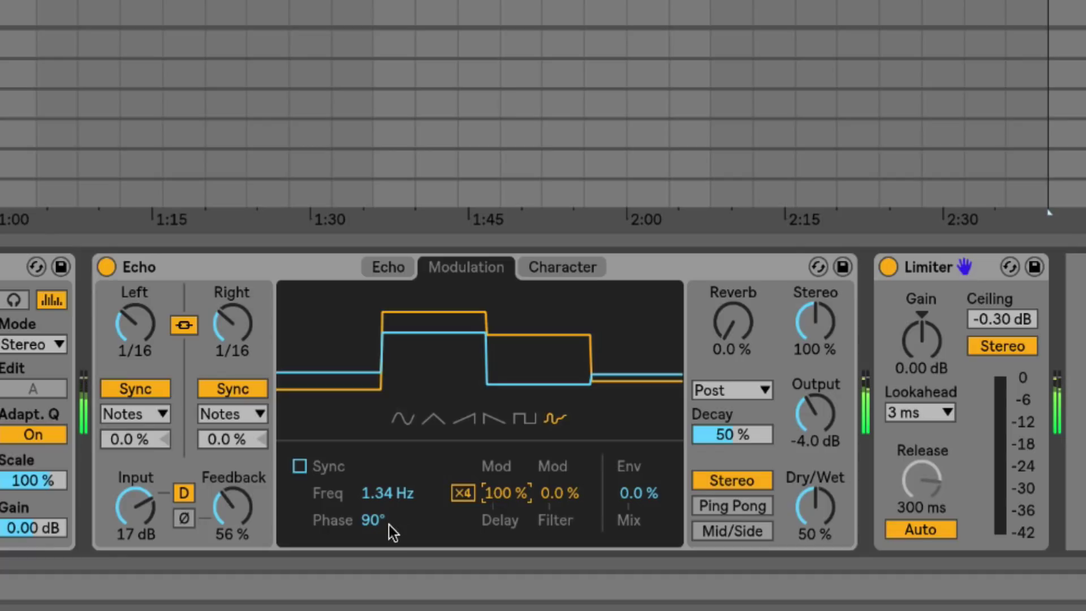
Set a 0.77 Hz sine modulation and offset the phase to about 25°
left_click_drag(371, 491, 372, 516)
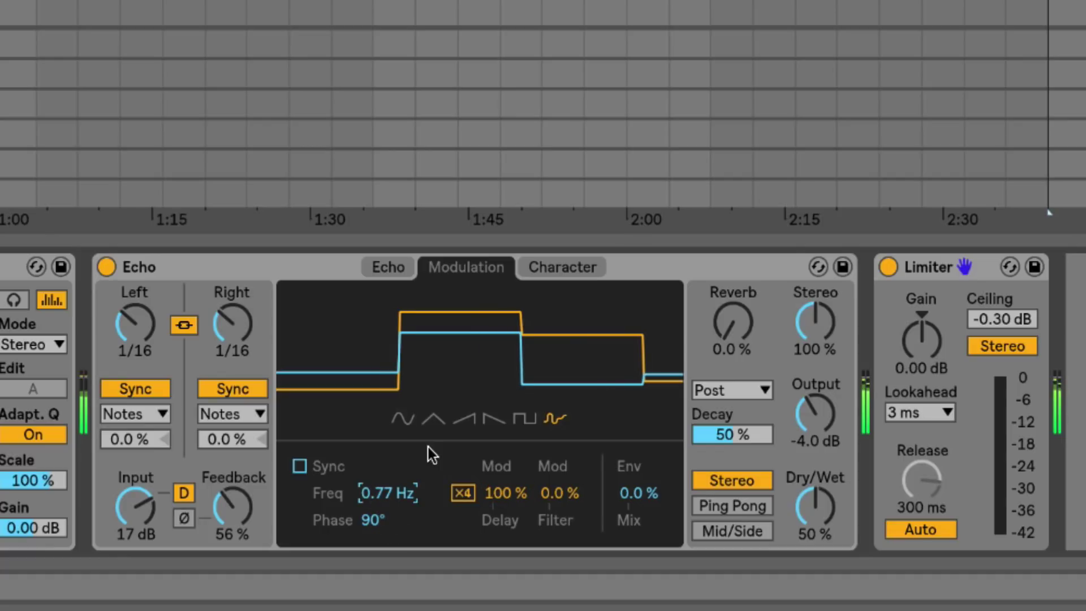
left_click(403, 418)
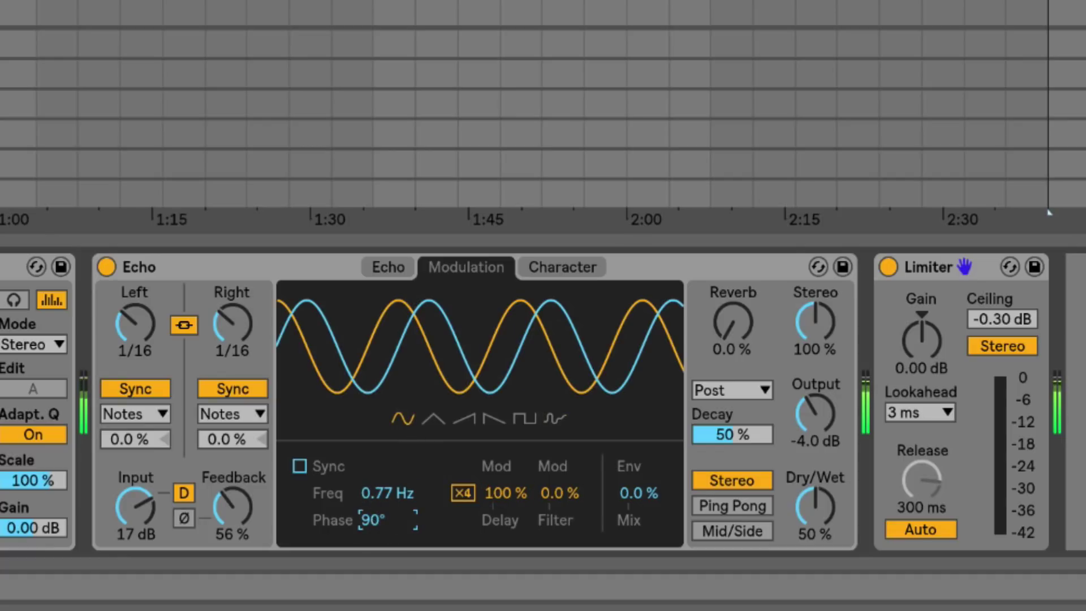
left_click_drag(371, 520, 371, 543)
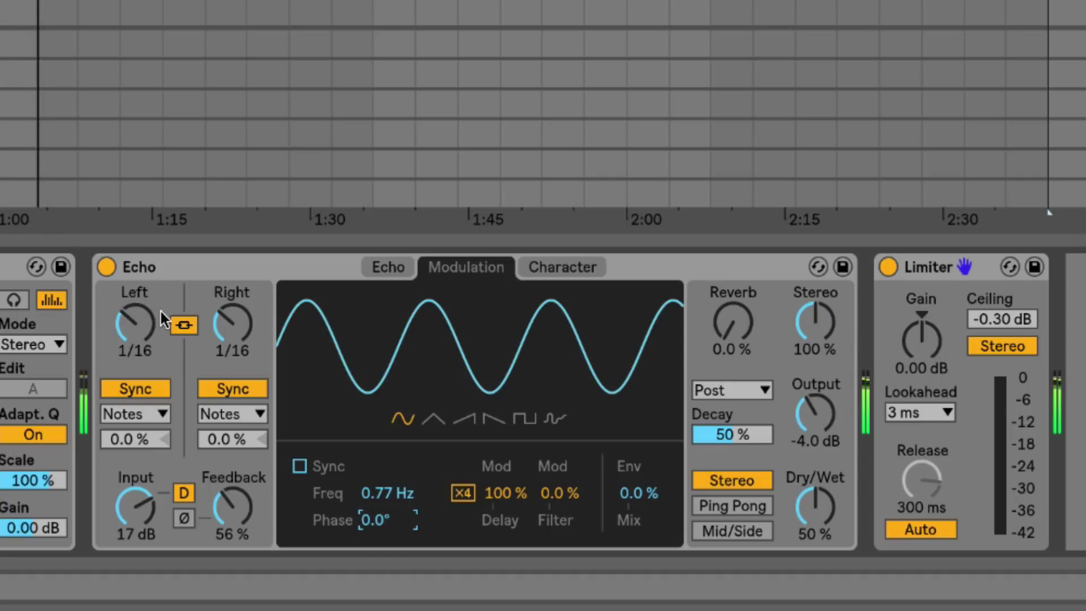
mouse_move(136, 324)
left_mouse_down()
mouse_move(136, 346)
mouse_move(136, 323)
left_mouse_up()
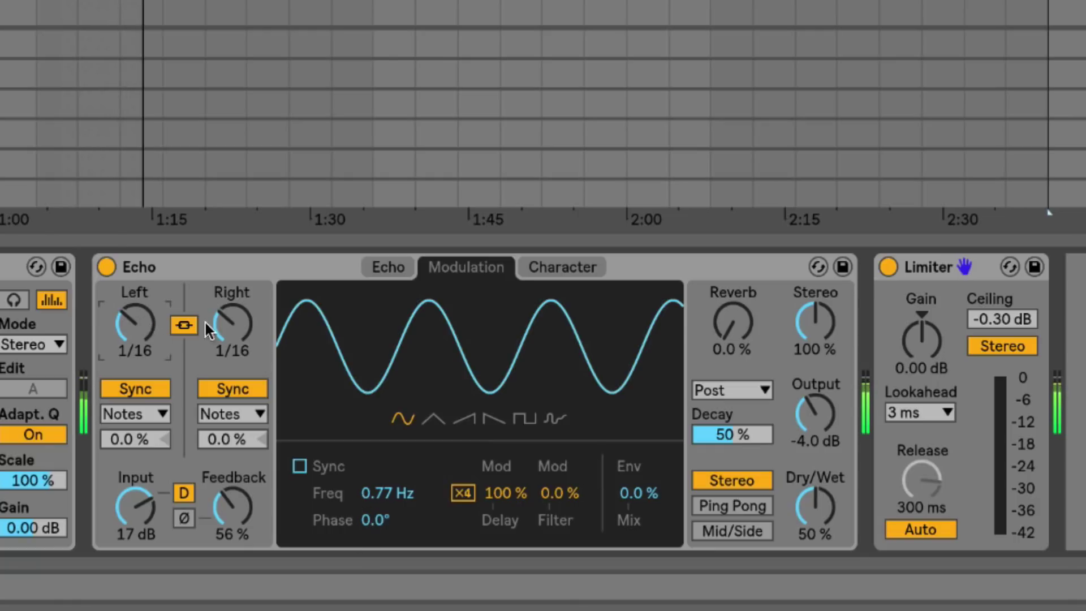
left_click_drag(365, 515, 368, 487)
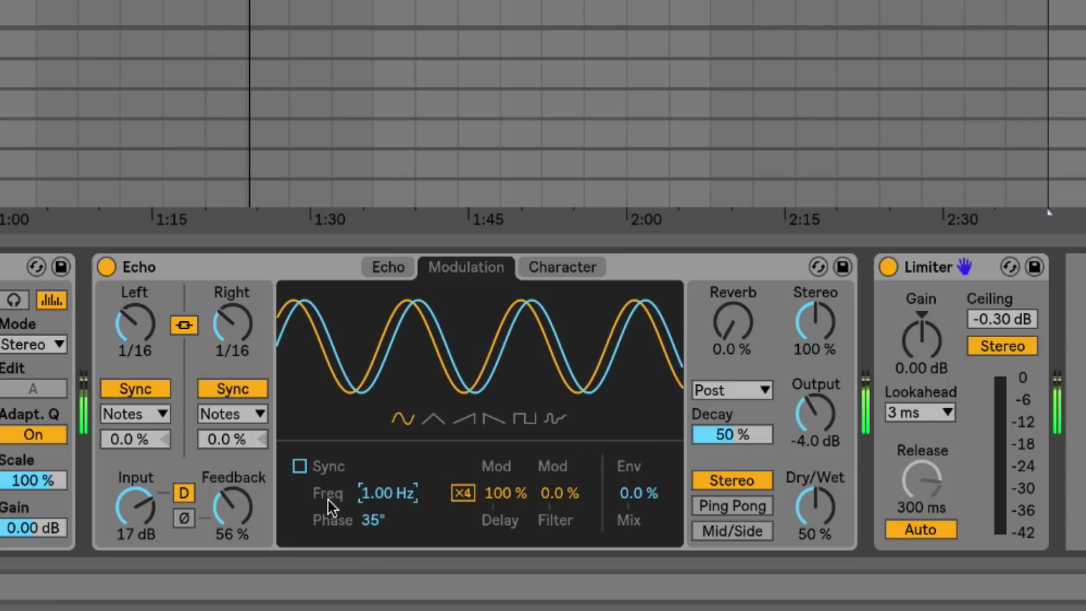
Enable x4, raise the modulation to 40 Hz with a triangle shape, and drop Delay Mod to 0%
left_click(463, 493)
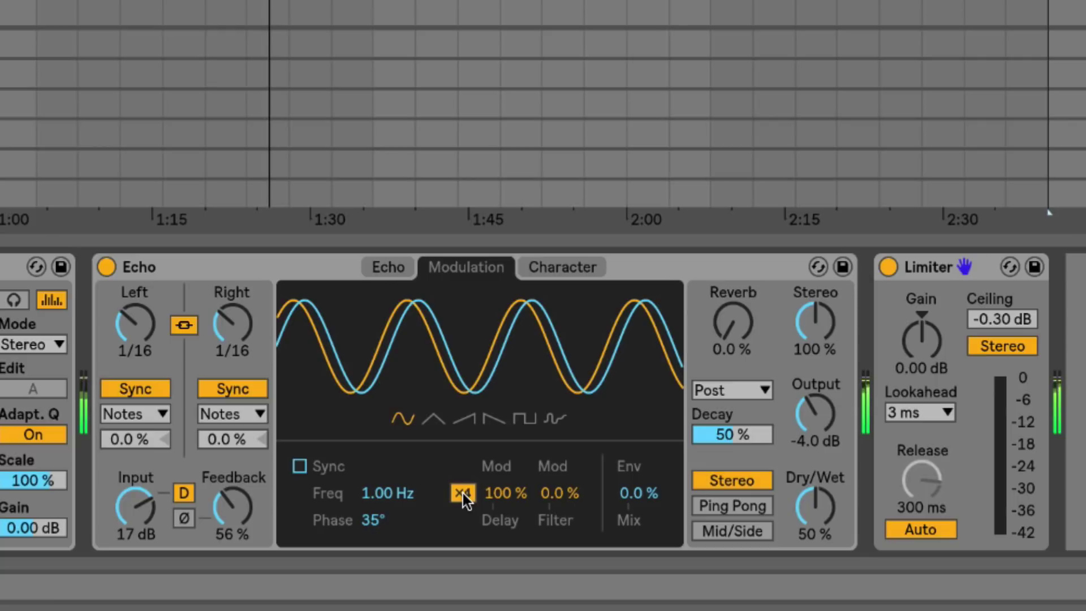
left_click(383, 493)
left_click_drag(383, 494, 384, 421)
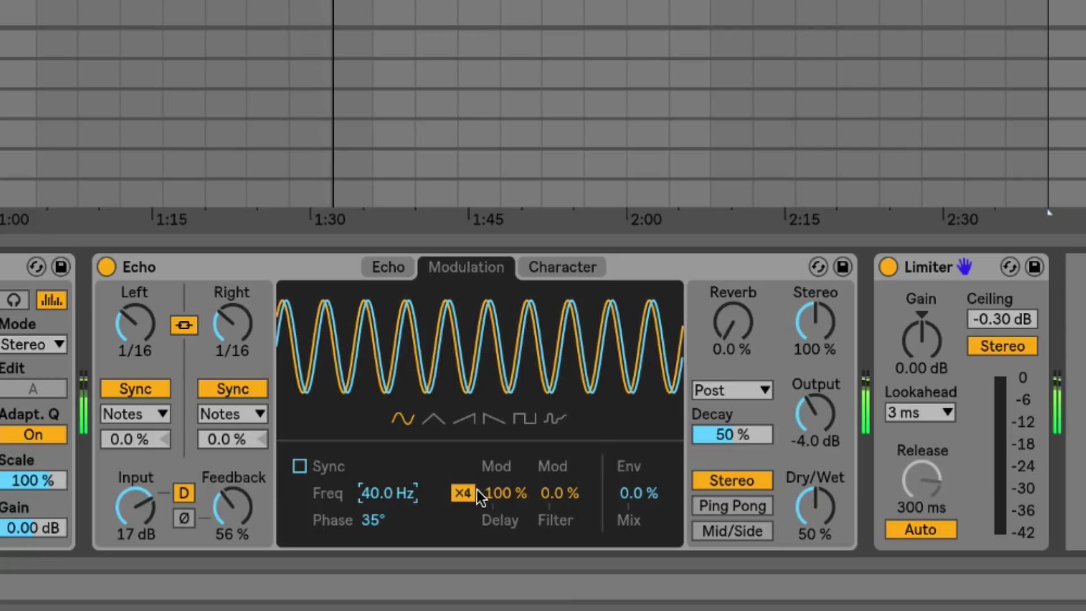
mouse_move(494, 491)
left_mouse_down()
mouse_move(494, 502)
mouse_move(509, 498)
left_mouse_up()
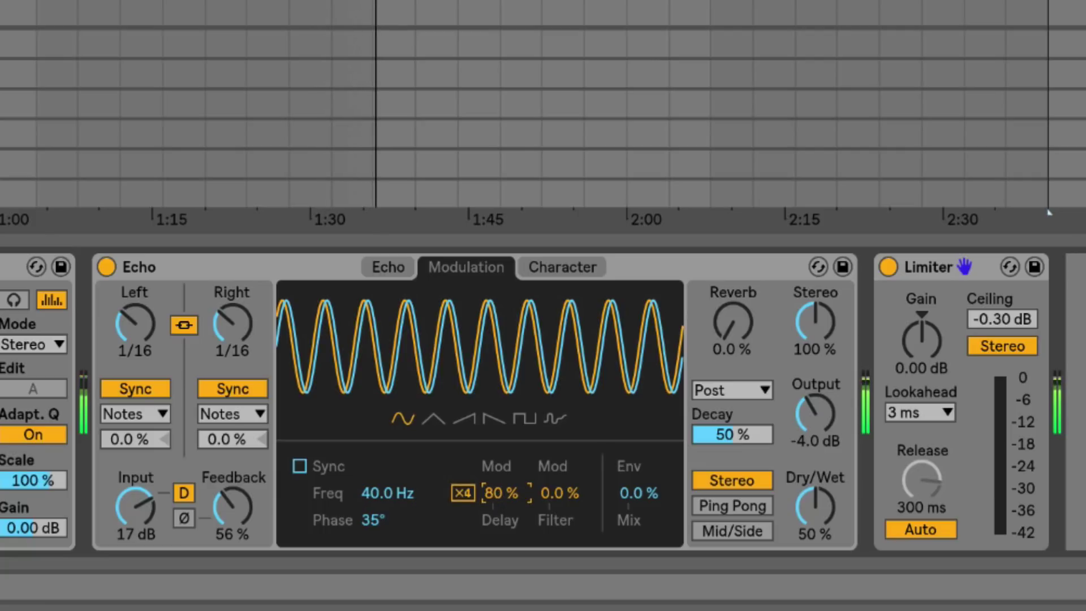
left_click(433, 421)
left_click_drag(491, 493, 491, 540)
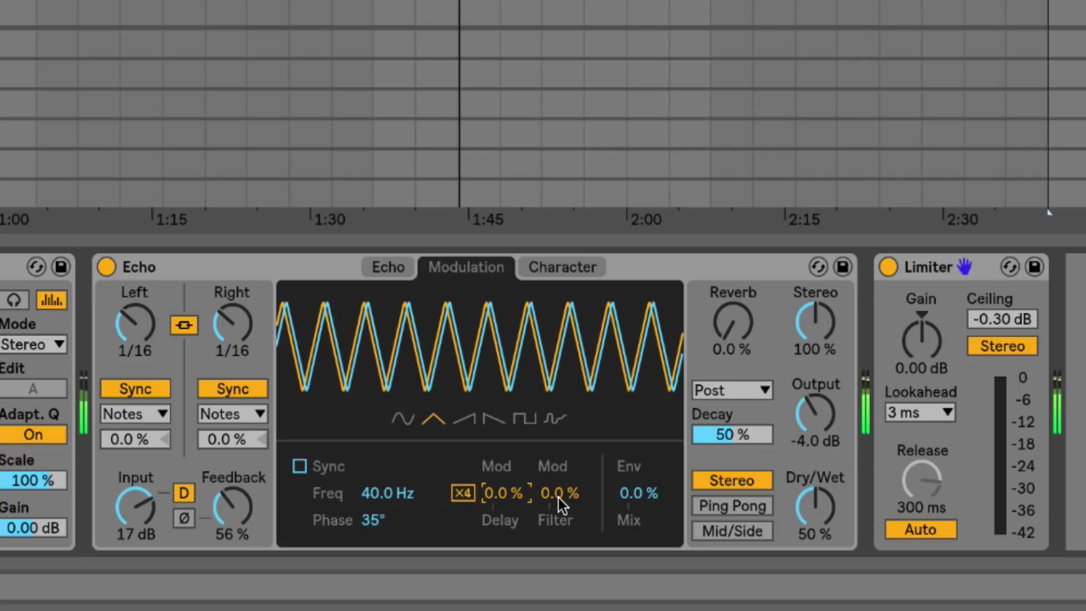
Switch to a sawtooth at 0° phase, slow it down, and add filter modulation
left_click(402, 418)
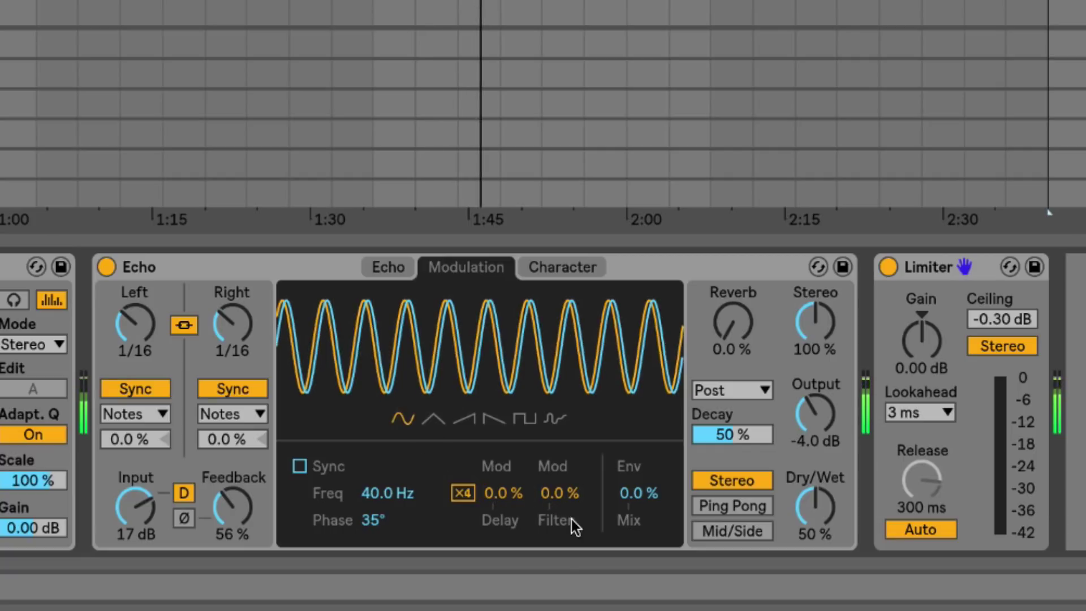
left_click(464, 419)
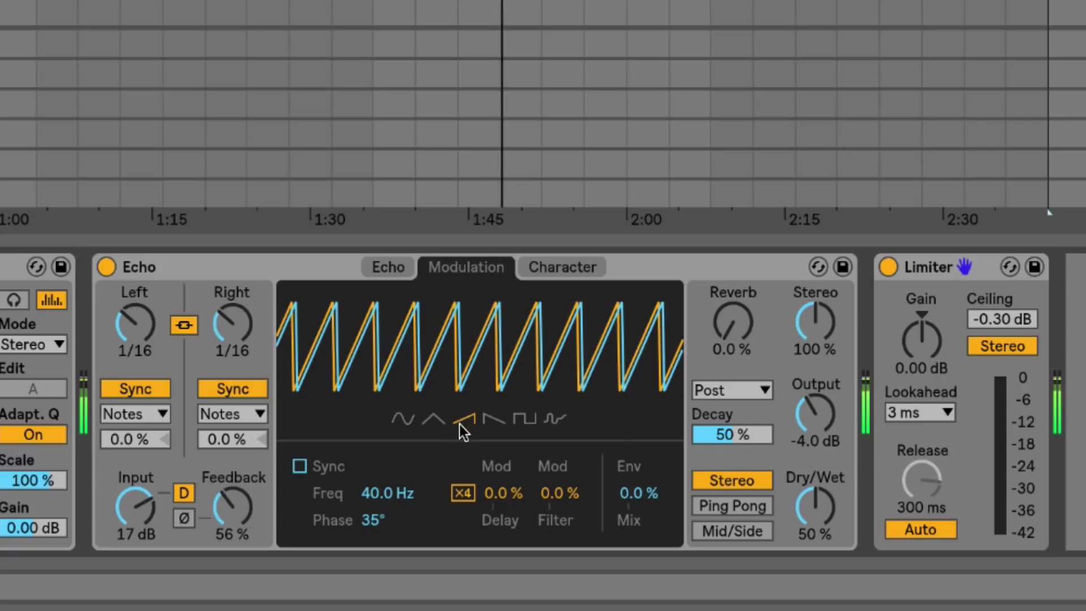
left_click_drag(373, 520, 373, 545)
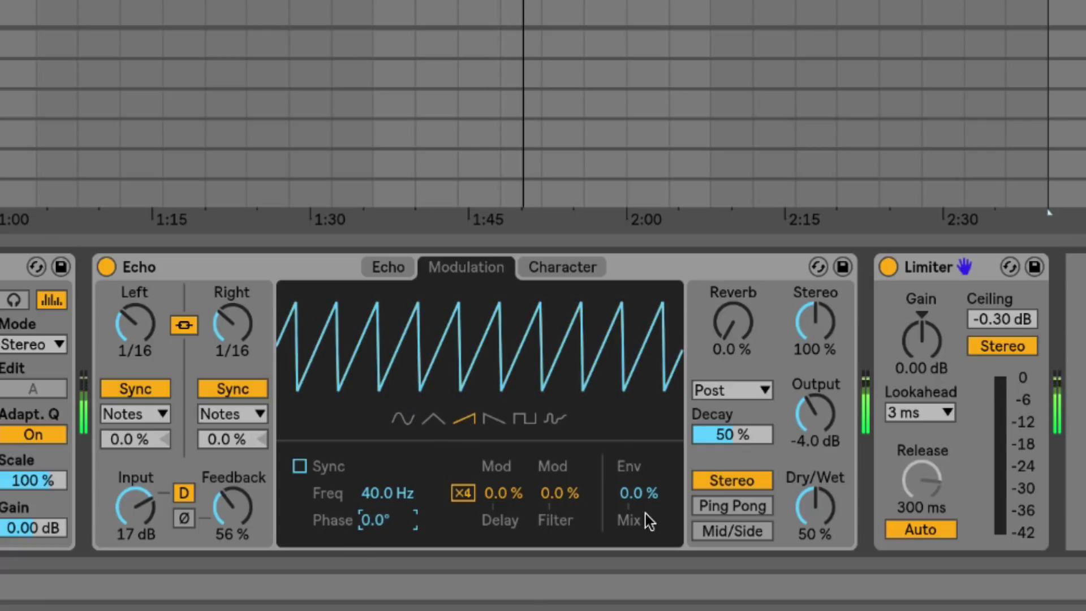
left_click_drag(375, 494, 374, 535)
left_click_drag(557, 494, 557, 438)
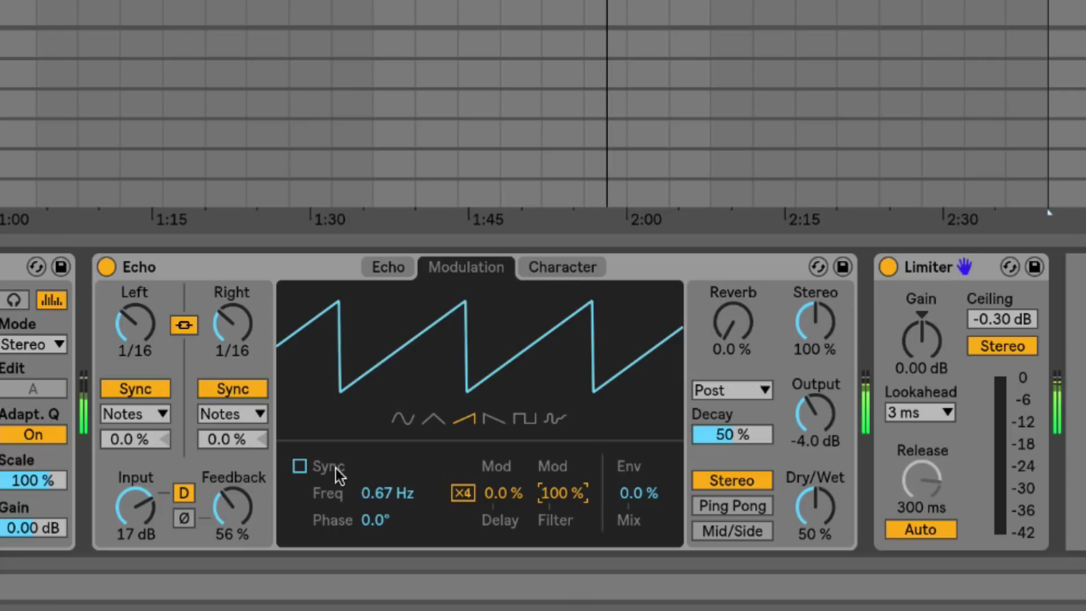
left_click_drag(403, 495, 402, 528)
Narrow the filter to 545 Hz–1.89 kHz and set the sawtooth rate to about 0.77 Hz
left_click(386, 267)
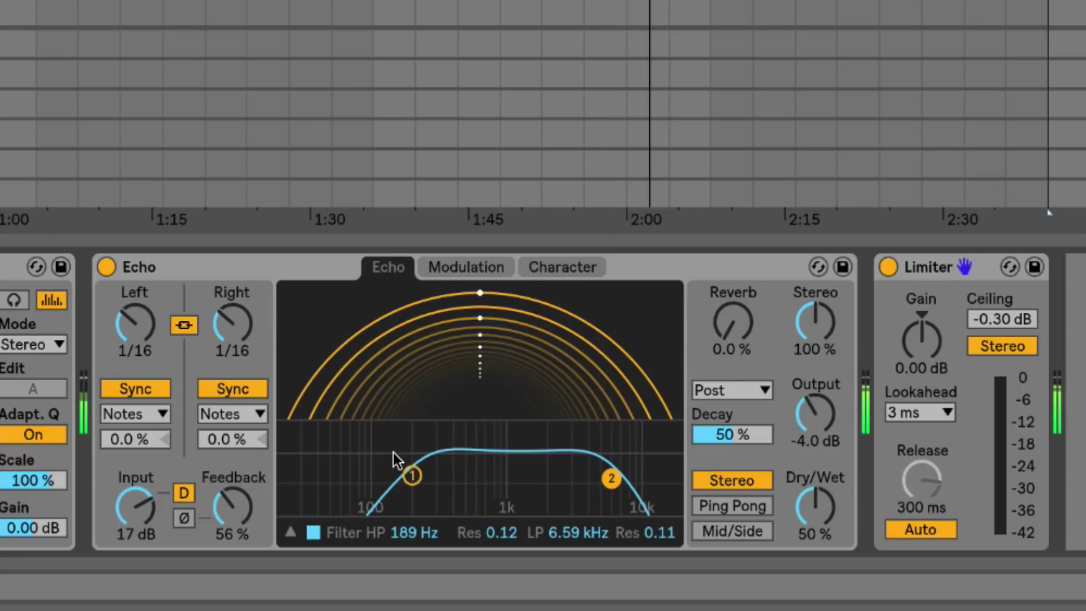
left_click_drag(412, 476, 471, 475)
left_click_drag(611, 478, 541, 479)
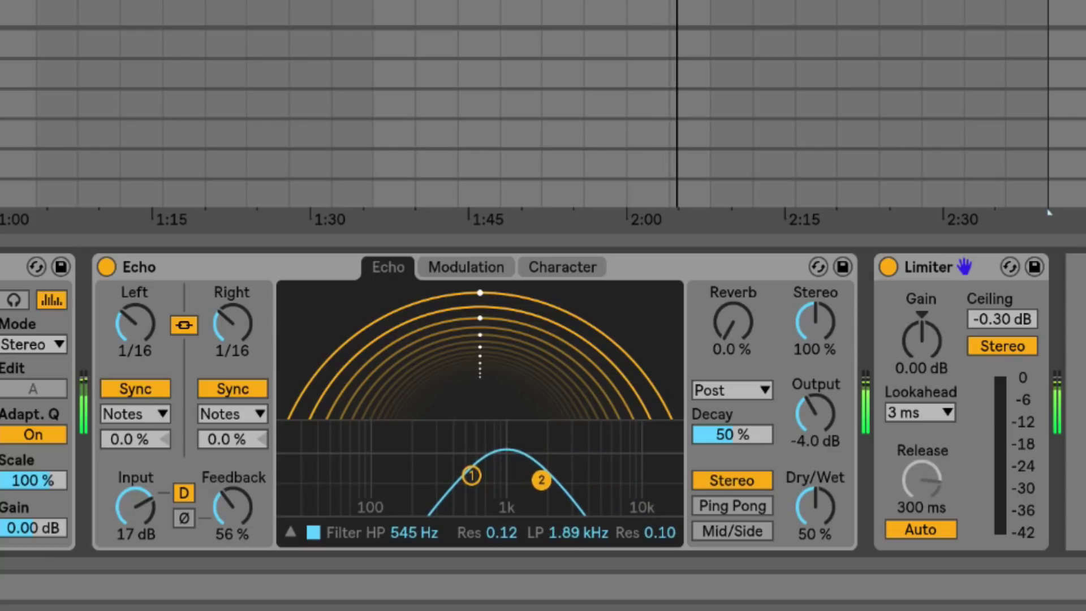
left_click(434, 267)
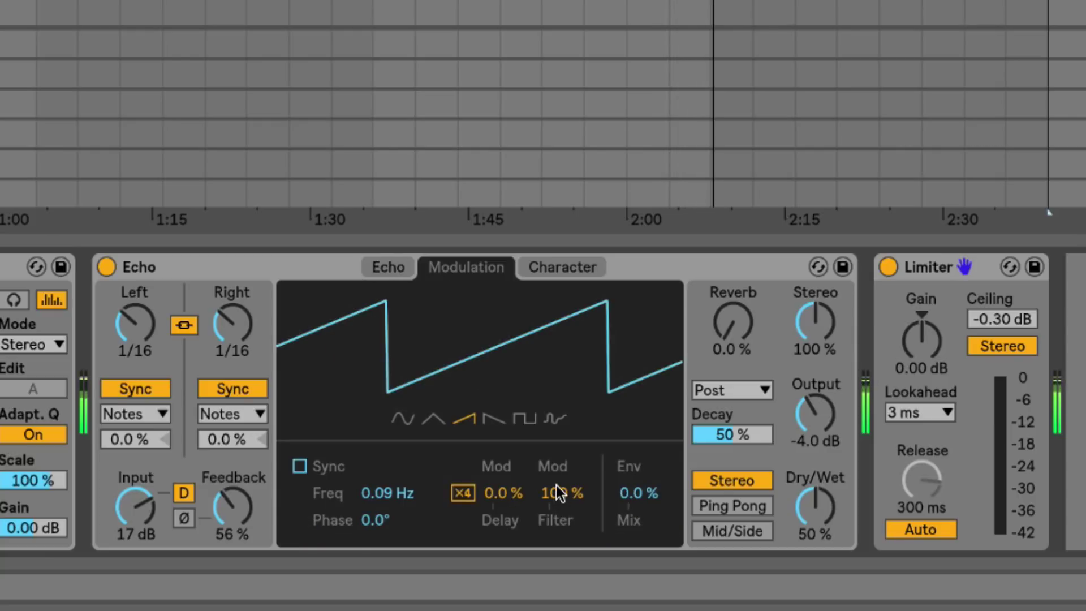
left_click_drag(389, 492, 390, 405)
Use a sine modulation at about 4.7 Hz and try the envelope mix before returning it to 0%
left_click(403, 419)
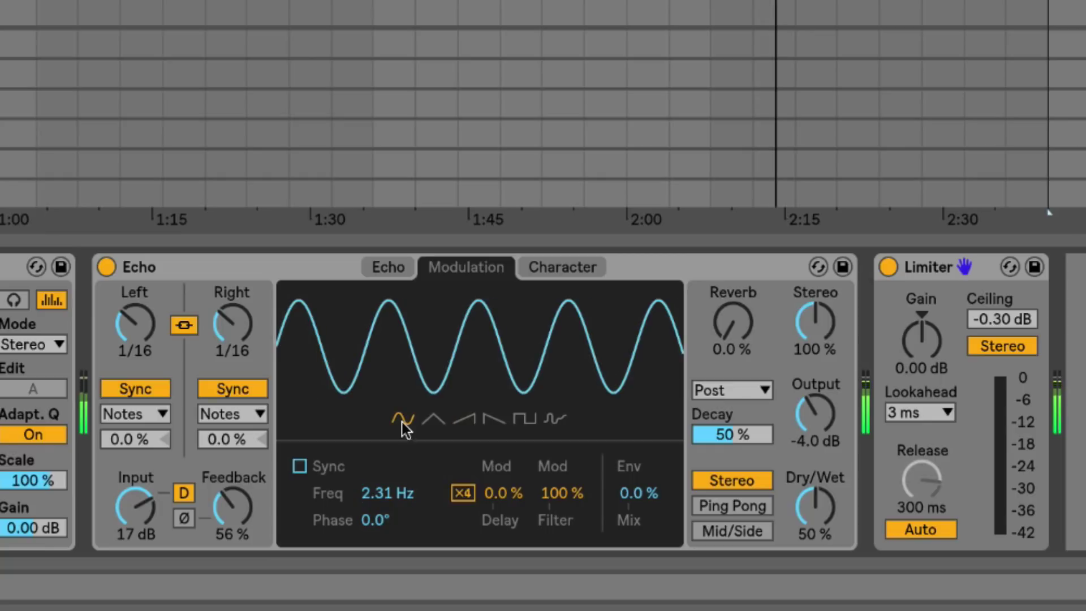
left_click_drag(388, 495, 388, 430)
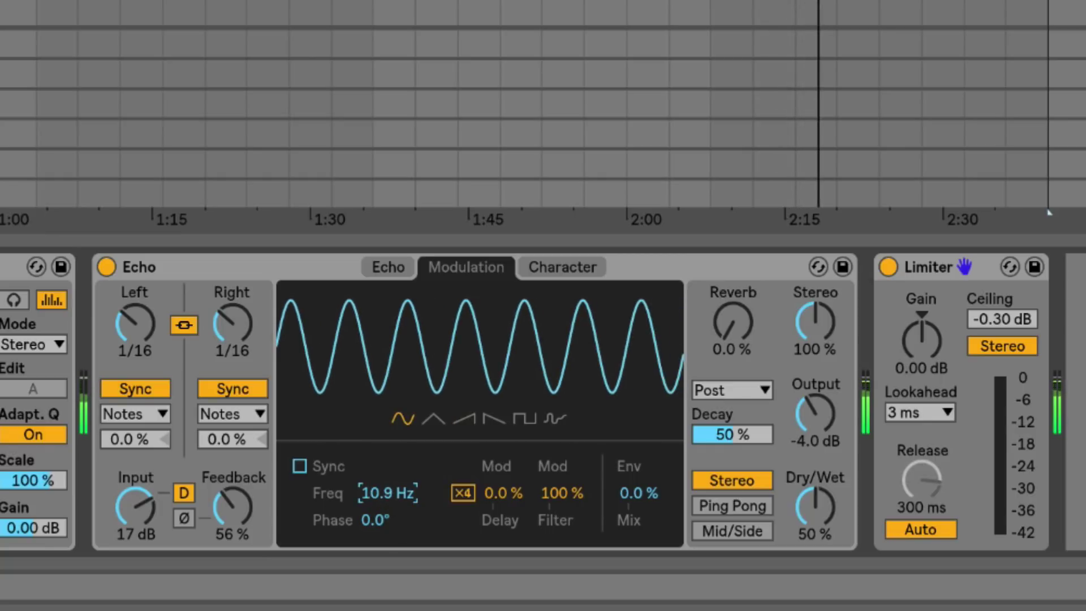
left_click(633, 497)
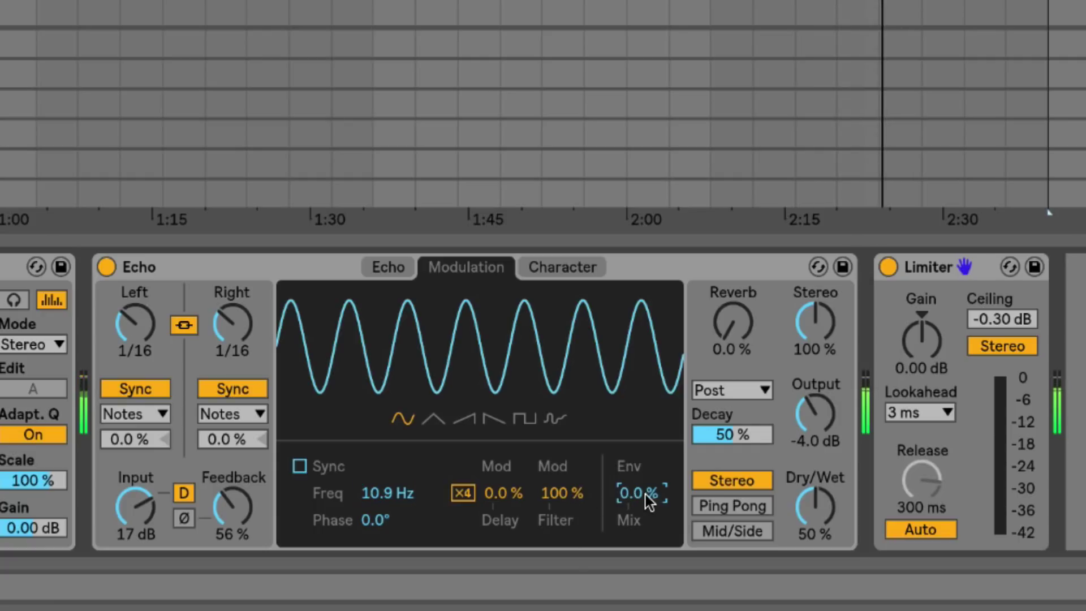
mouse_move(636, 495)
left_mouse_down()
mouse_move(636, 462)
mouse_move(625, 495)
mouse_move(646, 498)
mouse_move(646, 543)
mouse_move(634, 484)
left_mouse_up()
left_click_drag(234, 509, 235, 487)
Set feedback to 75%, left/right delay offsets to -1.0% and 2.6%, and LFO phase to 49°
left_click_drag(131, 439, 130, 447)
left_click_drag(226, 439, 227, 424)
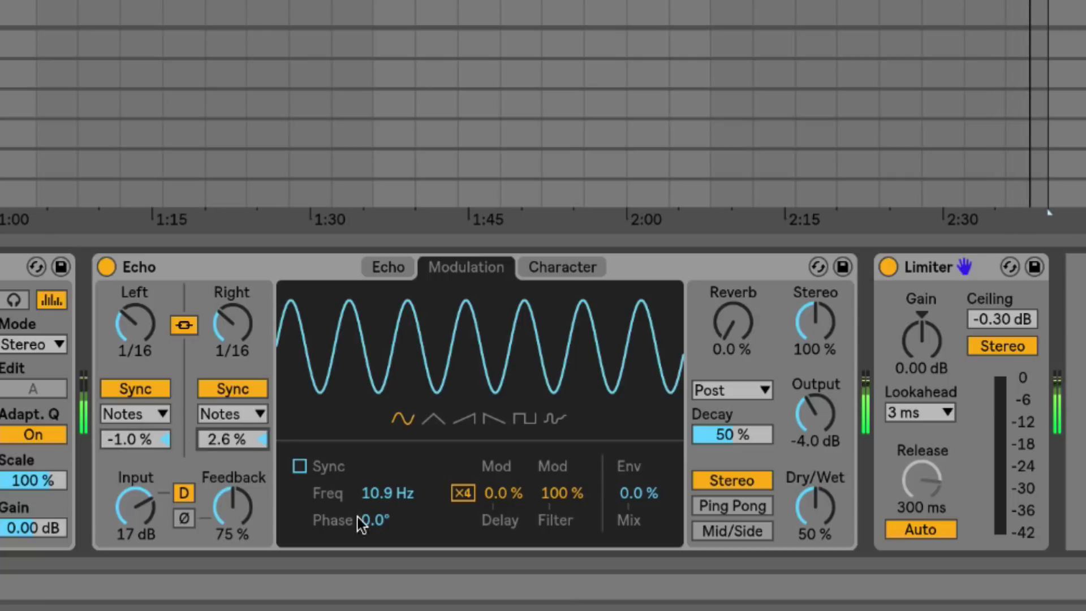
left_click_drag(370, 520, 370, 493)
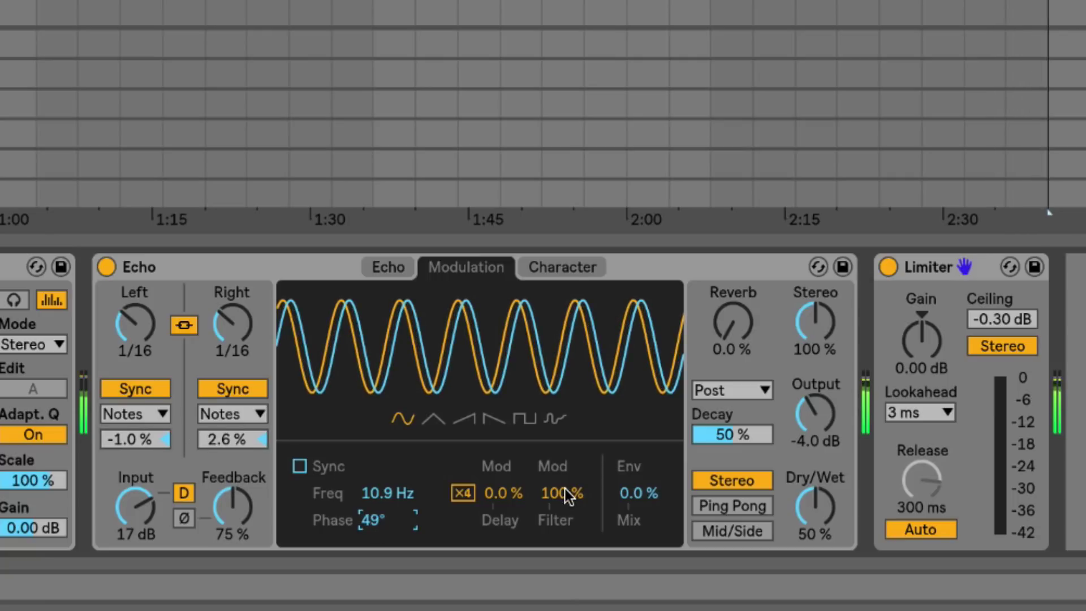
Open the filter band to 113 Hz–9.62 kHz and raise feedback to 85%
left_click(400, 271)
left_click_drag(473, 474, 383, 474)
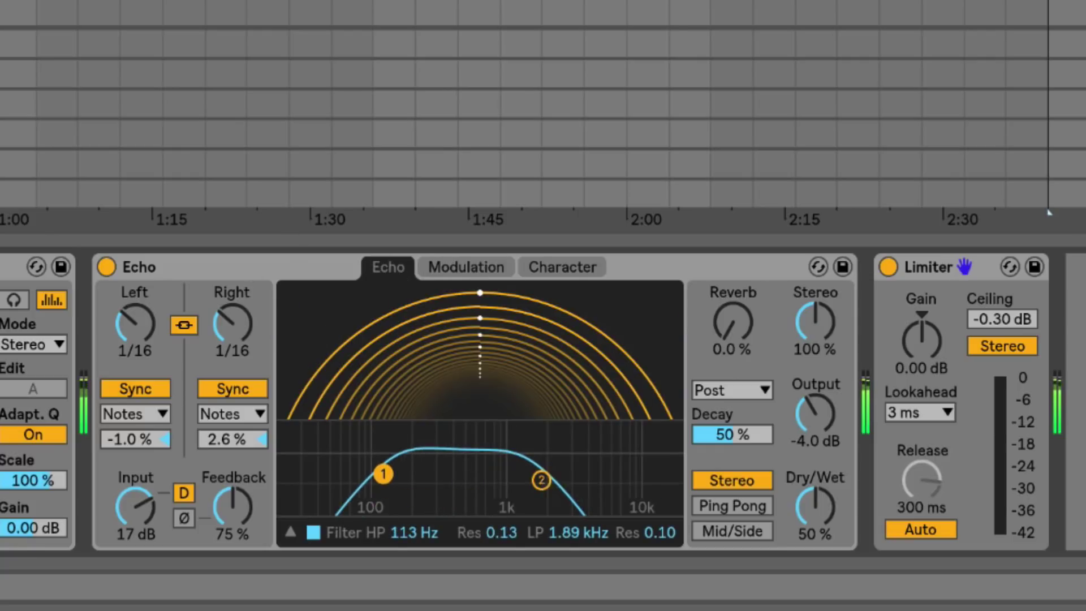
left_click_drag(541, 480, 630, 478)
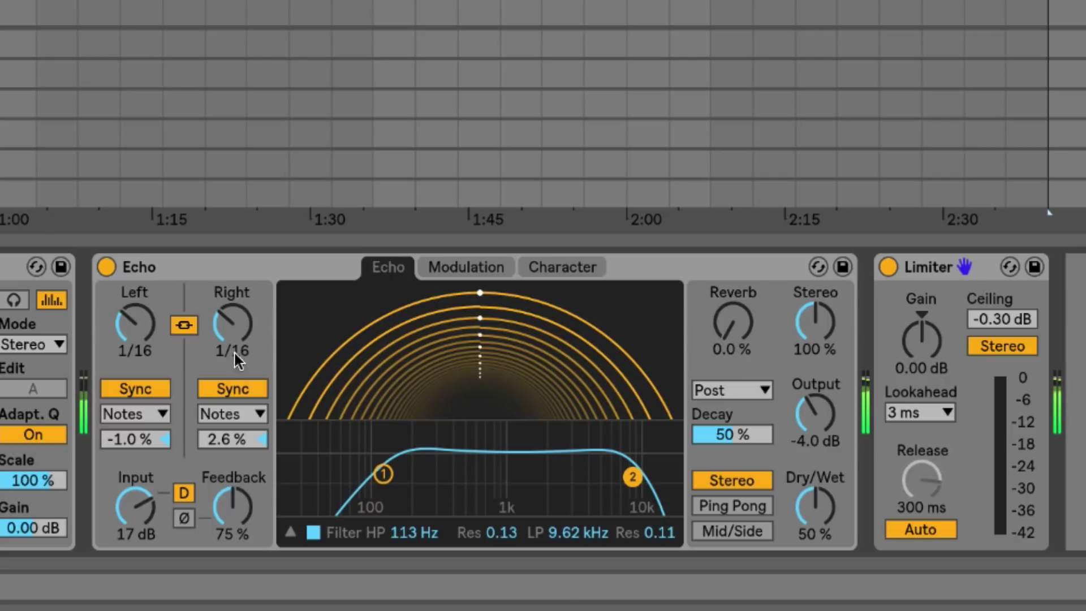
left_click_drag(233, 505, 232, 494)
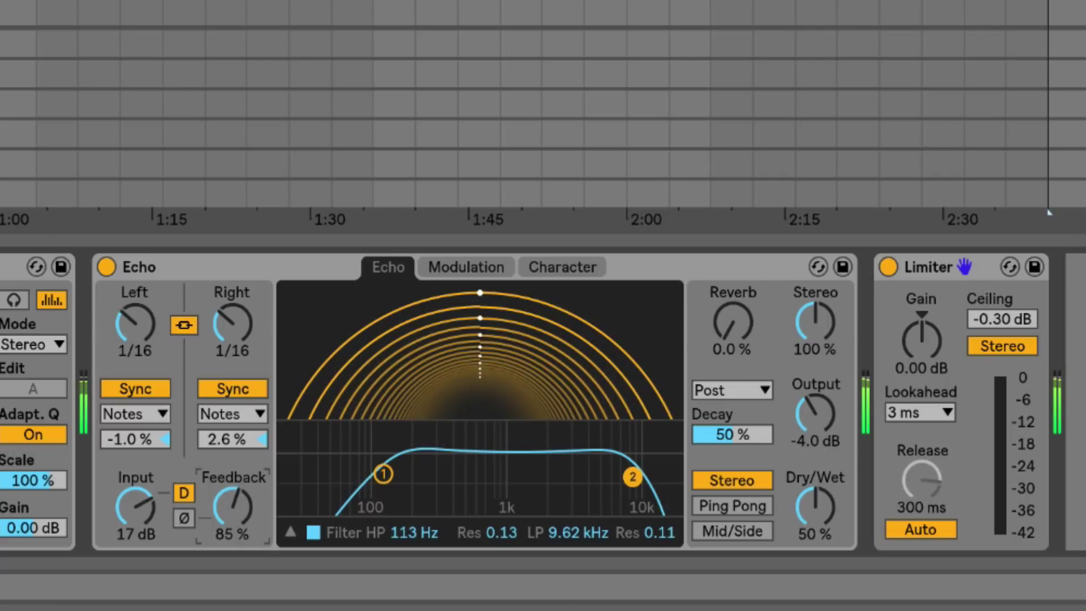
Slow the LFO to 3.64 Hz, push envelope mix to 100%, and reduce delay modulation
left_click(446, 267)
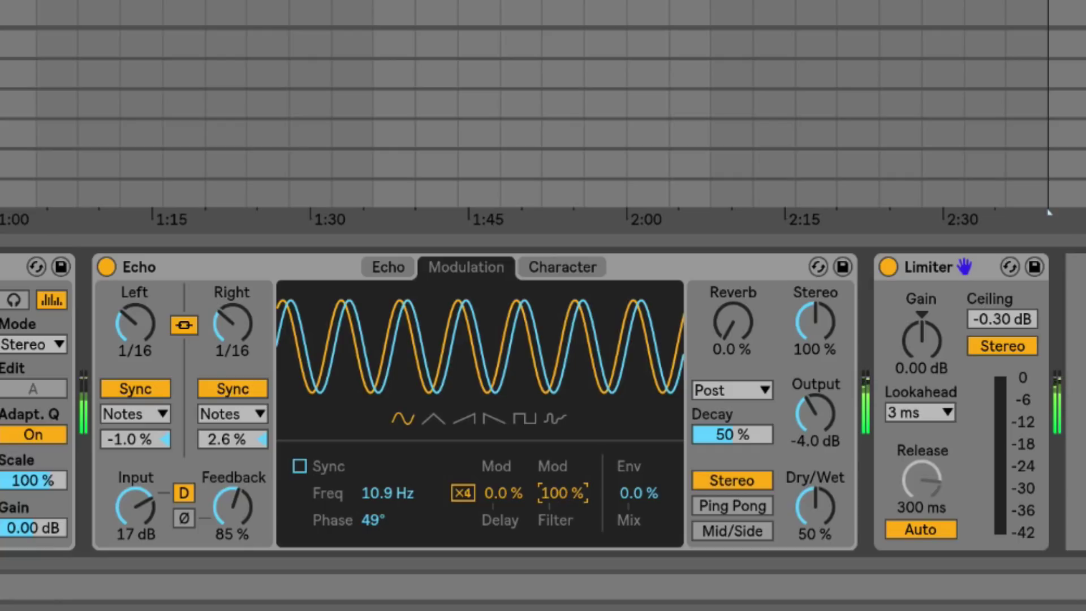
left_click_drag(388, 493, 388, 512)
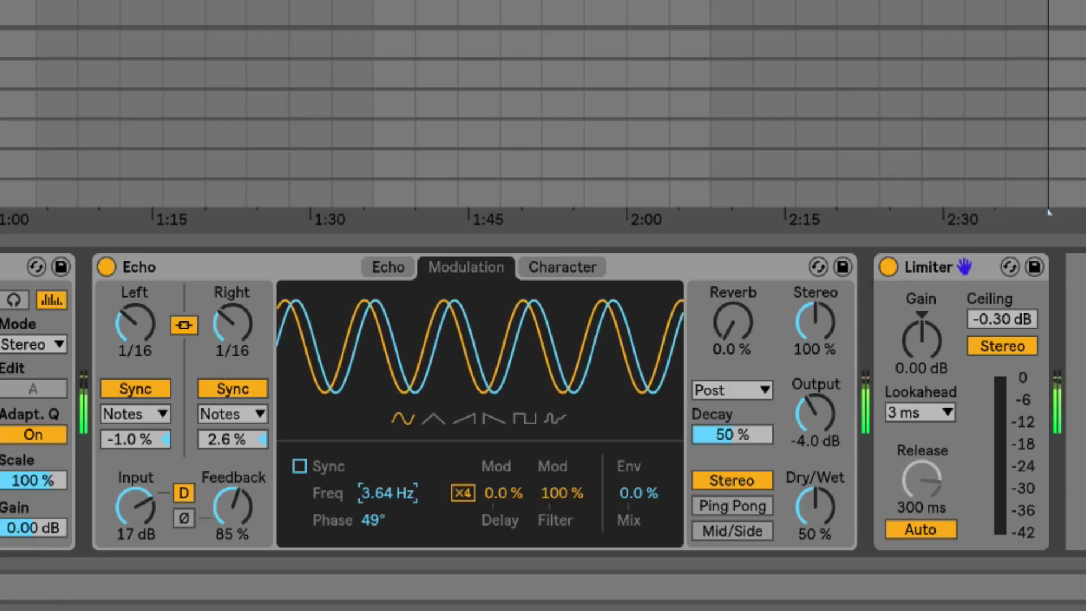
left_click_drag(633, 492, 633, 461)
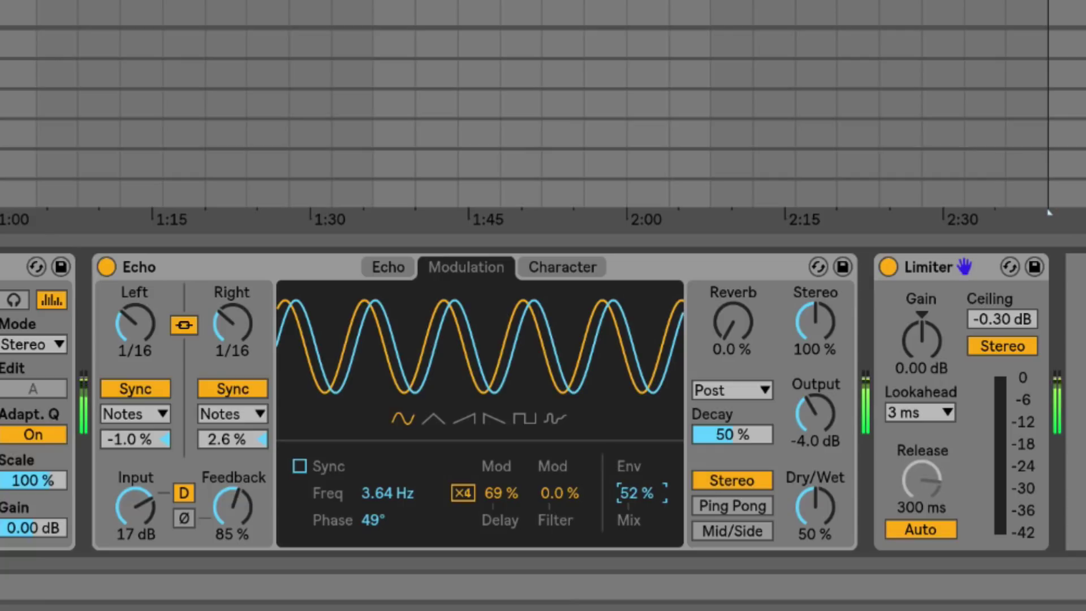
left_click_drag(616, 488, 633, 544)
left_click_drag(525, 488, 497, 509)
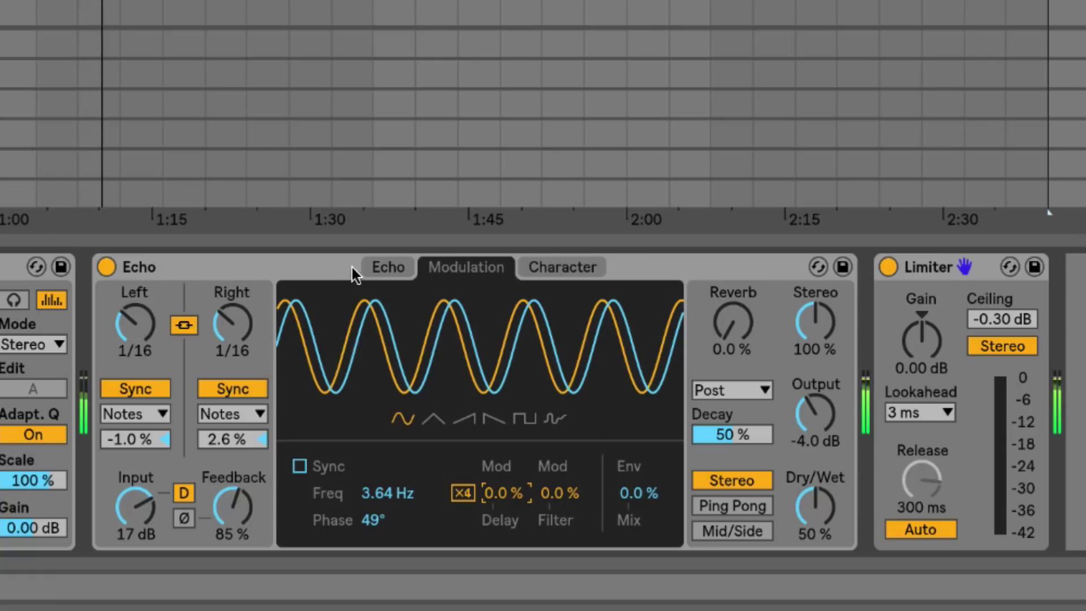
Set the filter to 175 Hz–11.0 kHz, adjust feedback toward 64%, and lengthen the delays to 1/8
left_click(385, 267)
left_click_drag(383, 474, 407, 481)
left_click(232, 507)
left_click_drag(232, 507, 232, 523)
left_click(134, 324)
left_click_drag(134, 324, 134, 314)
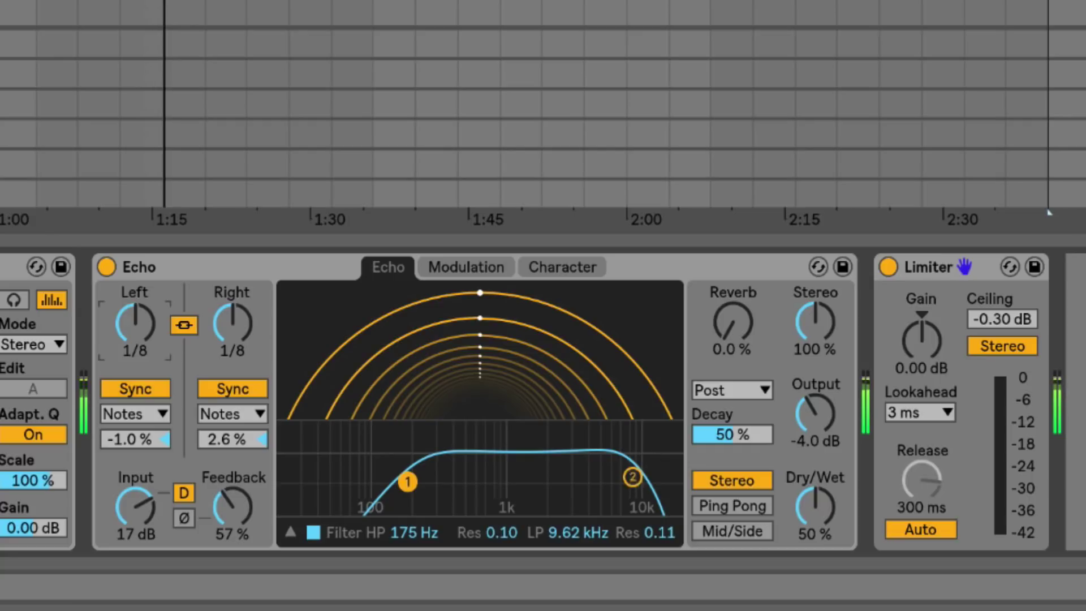
left_click_drag(632, 478, 641, 486)
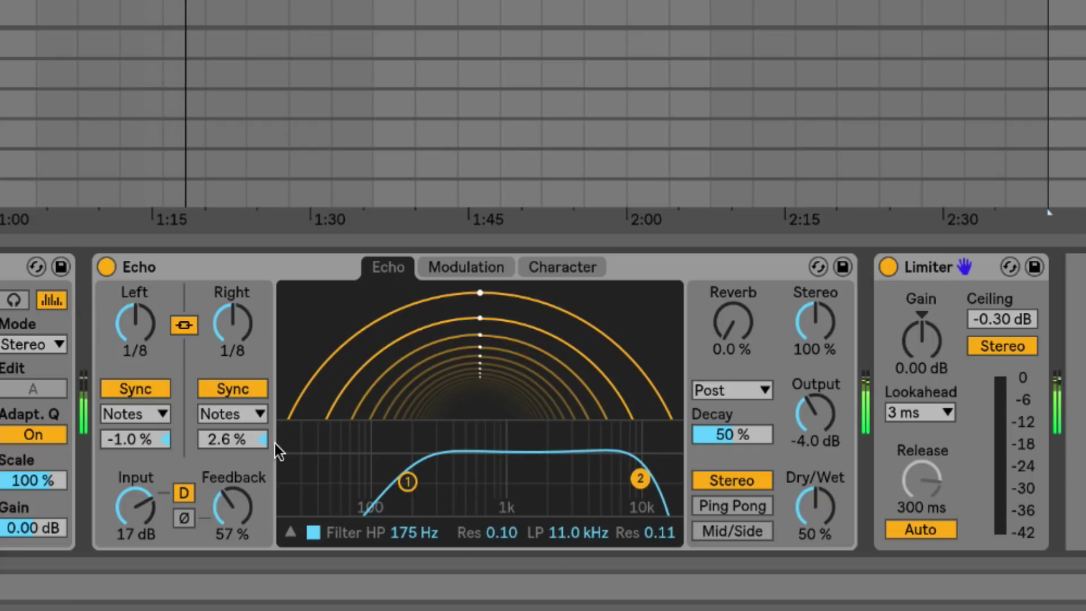
left_click_drag(252, 482, 252, 473)
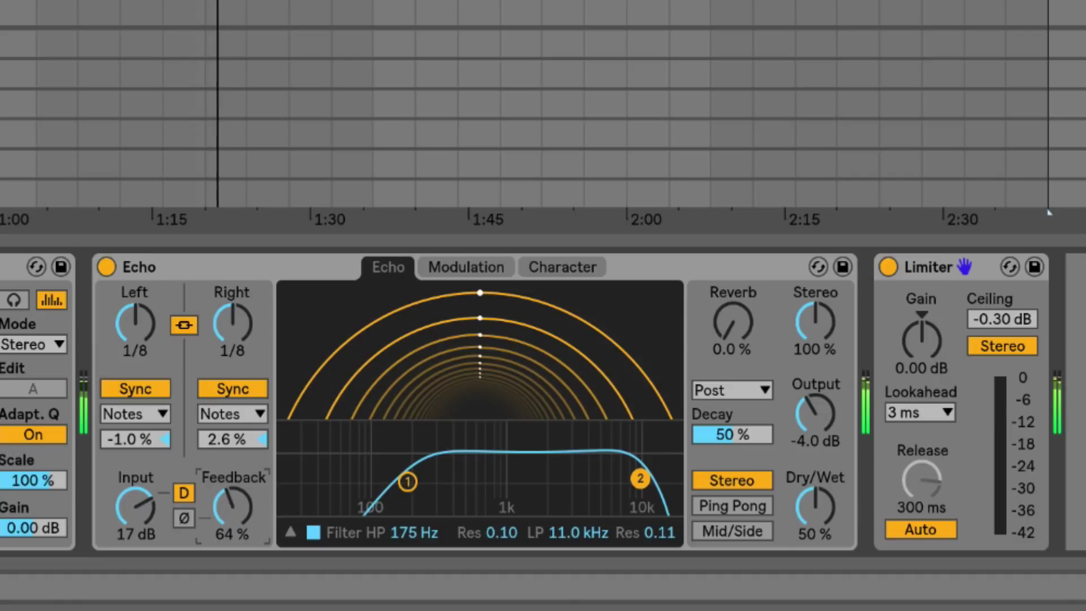
Switch both delays to Dotted timing and shorten them to 1/16
left_click(223, 413)
left_click(224, 484)
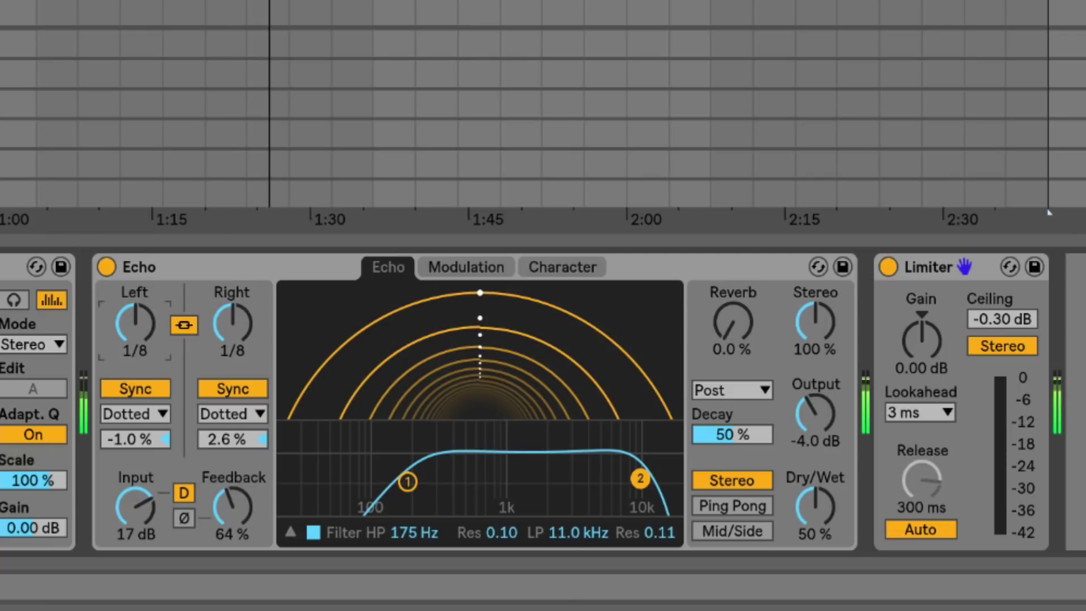
left_click_drag(135, 323, 135, 339)
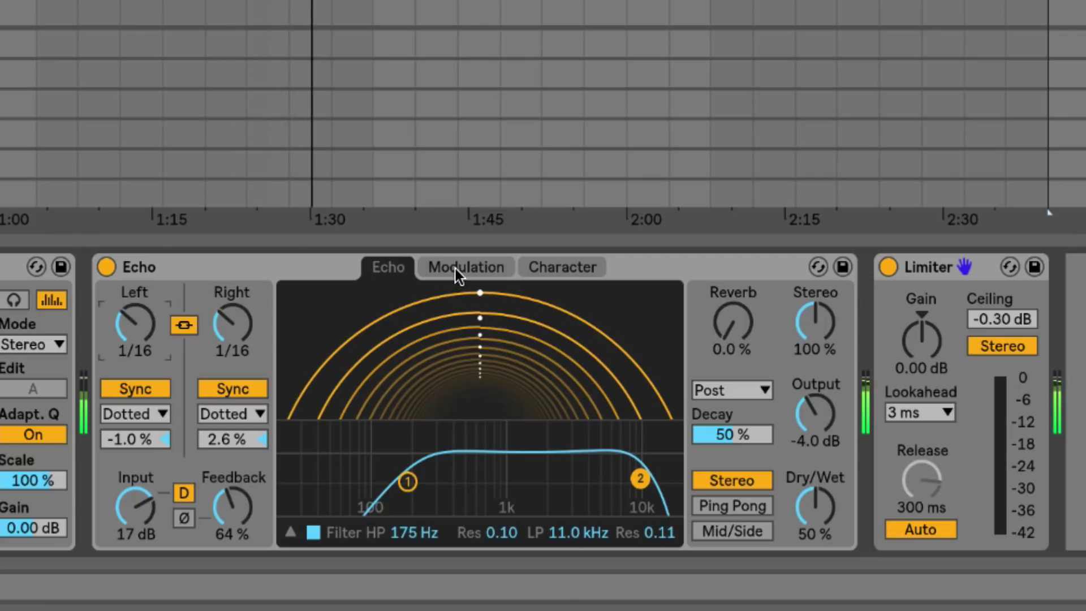
On the Character page, lower feedback to 37% and return the delays to plain Notes timing
left_click(549, 270)
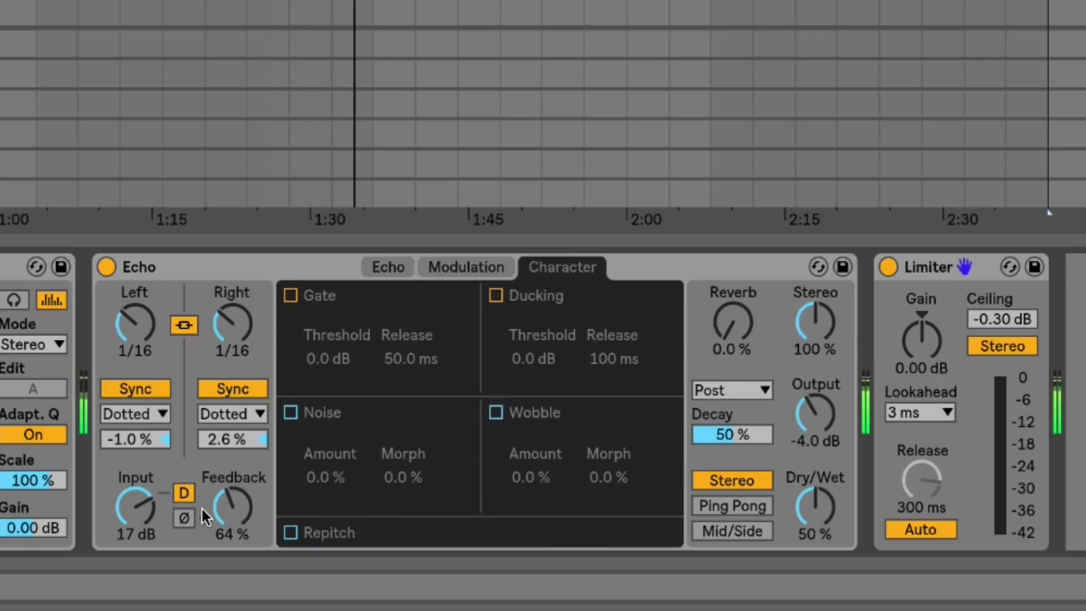
left_click_drag(209, 516, 210, 547)
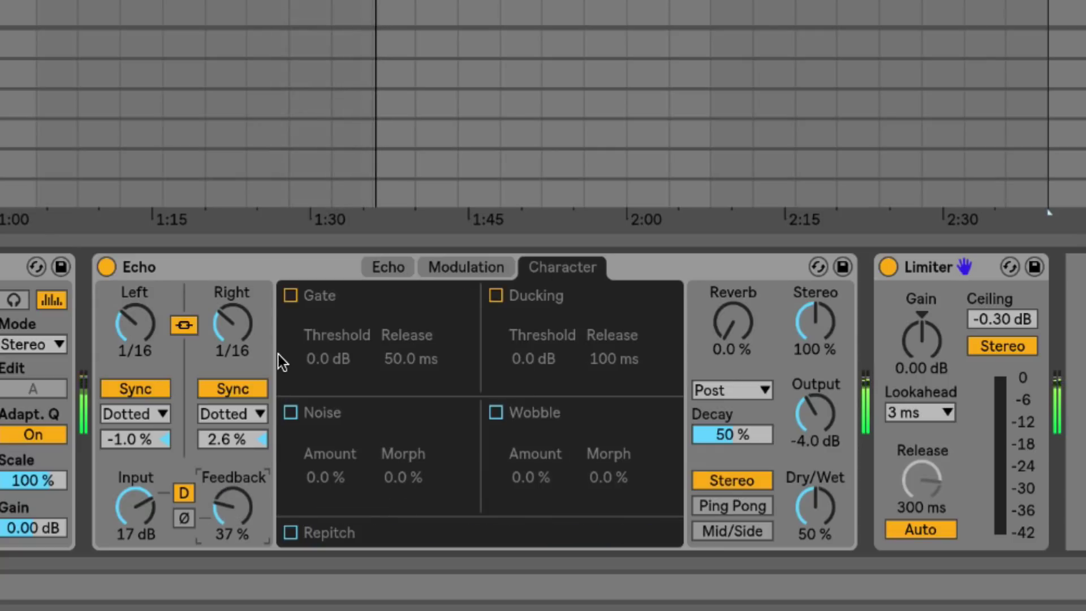
left_click(233, 417)
left_click(231, 435)
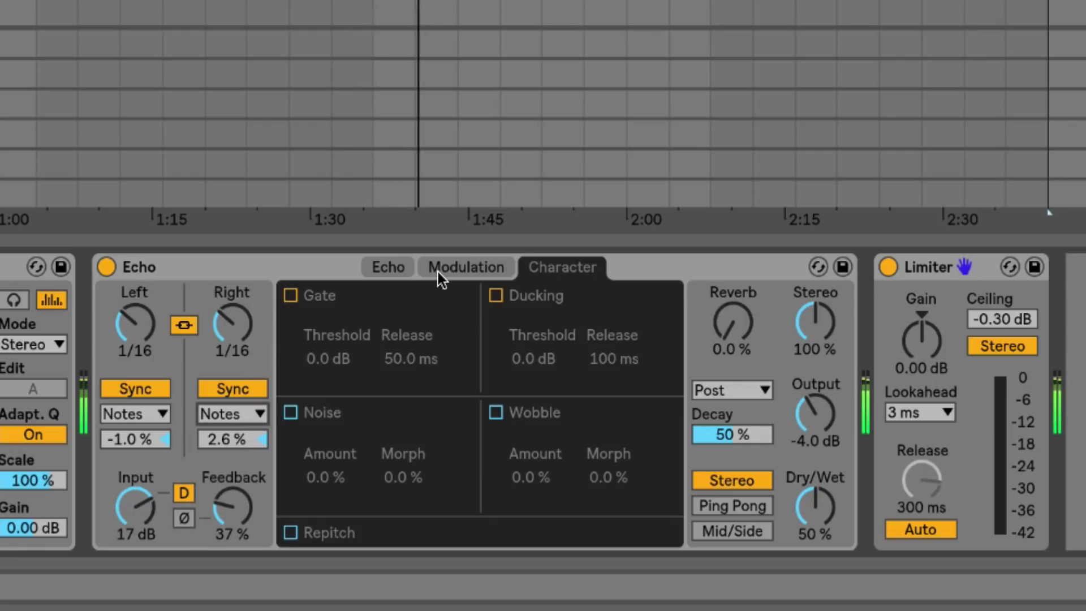
Test the Gate's threshold and release settings, then switch the Gate off again
left_click(290, 296)
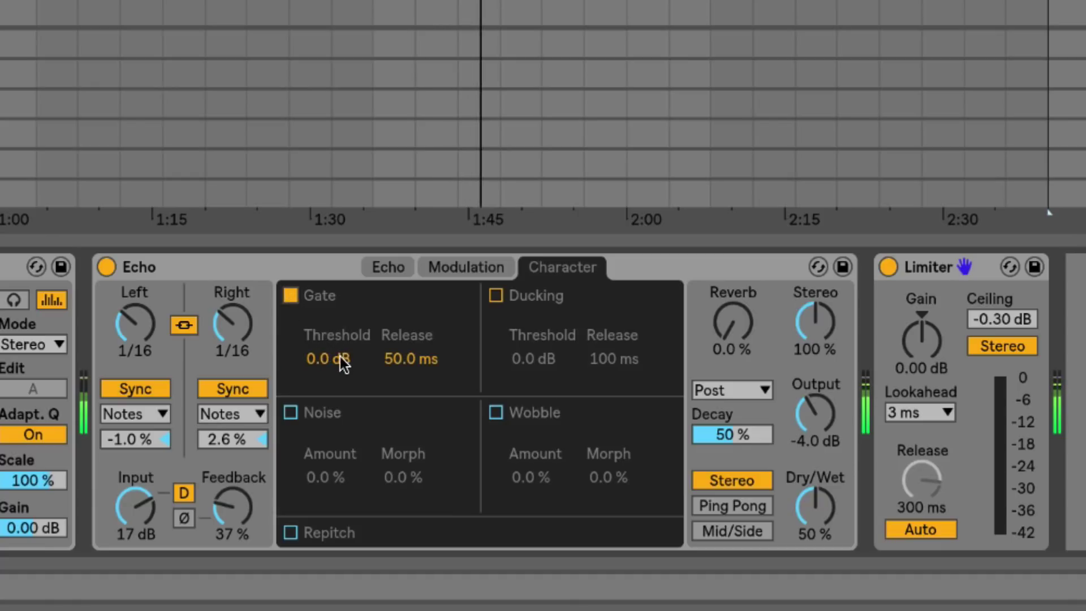
left_click_drag(335, 357, 335, 386)
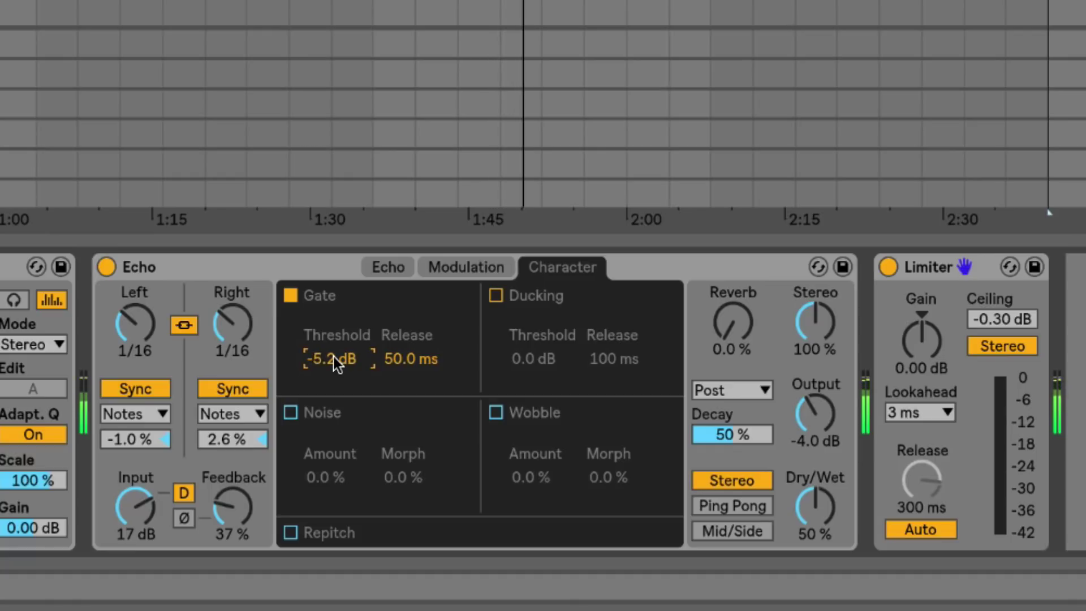
left_click_drag(399, 358, 398, 405)
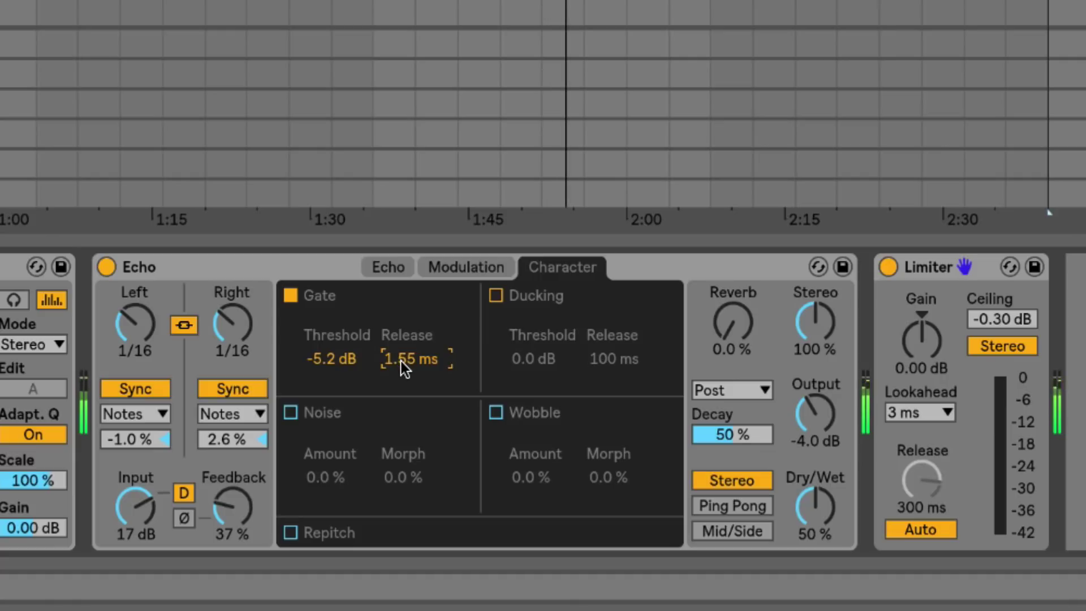
left_click_drag(401, 361, 400, 316)
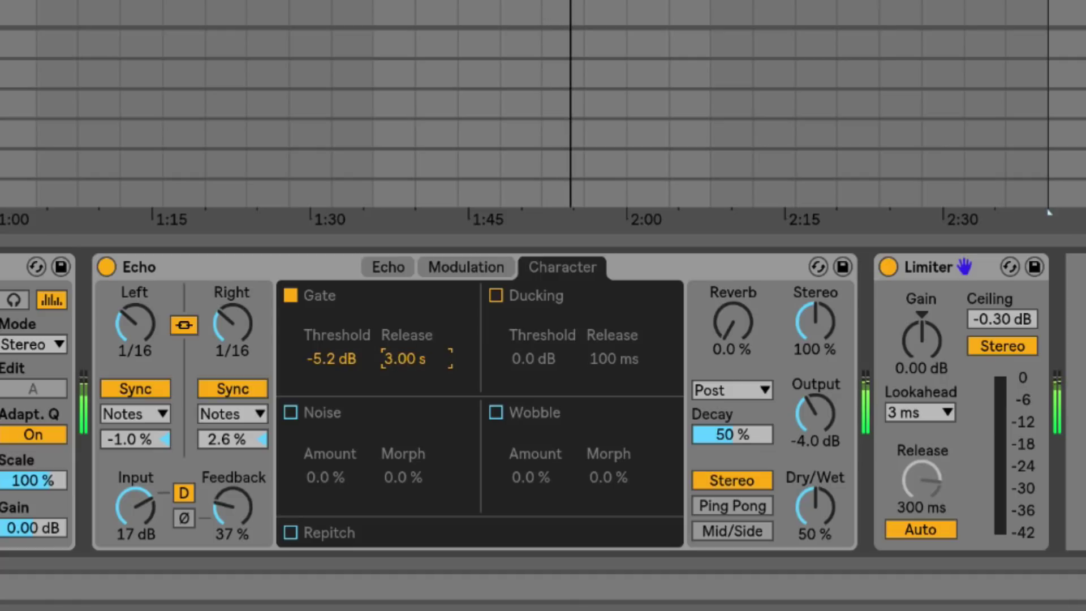
double_click(402, 363)
left_click_drag(335, 358, 335, 437)
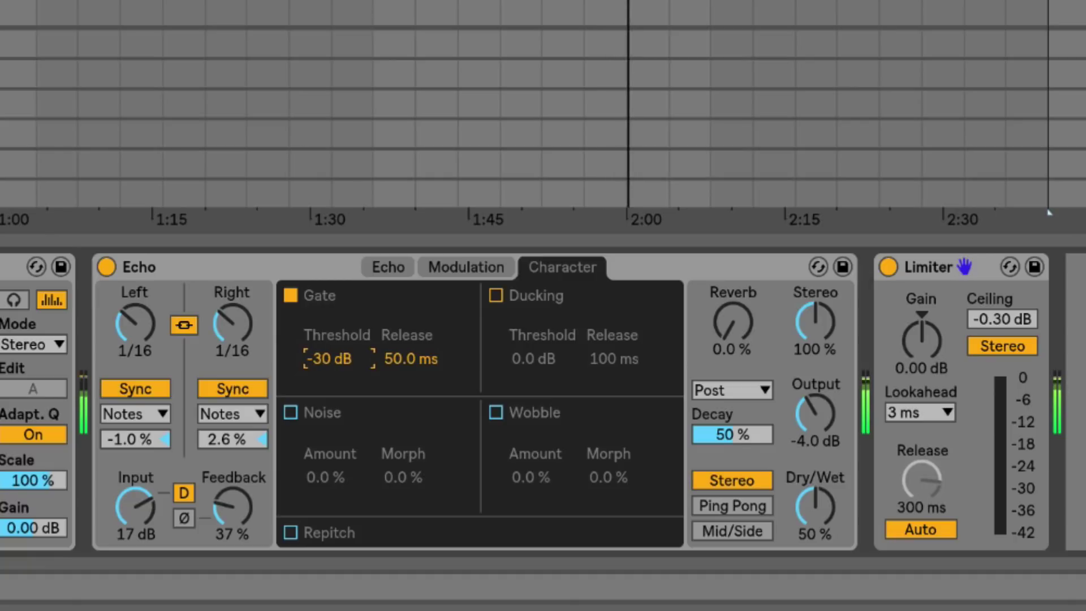
left_click_drag(331, 360, 331, 266)
left_click(291, 295)
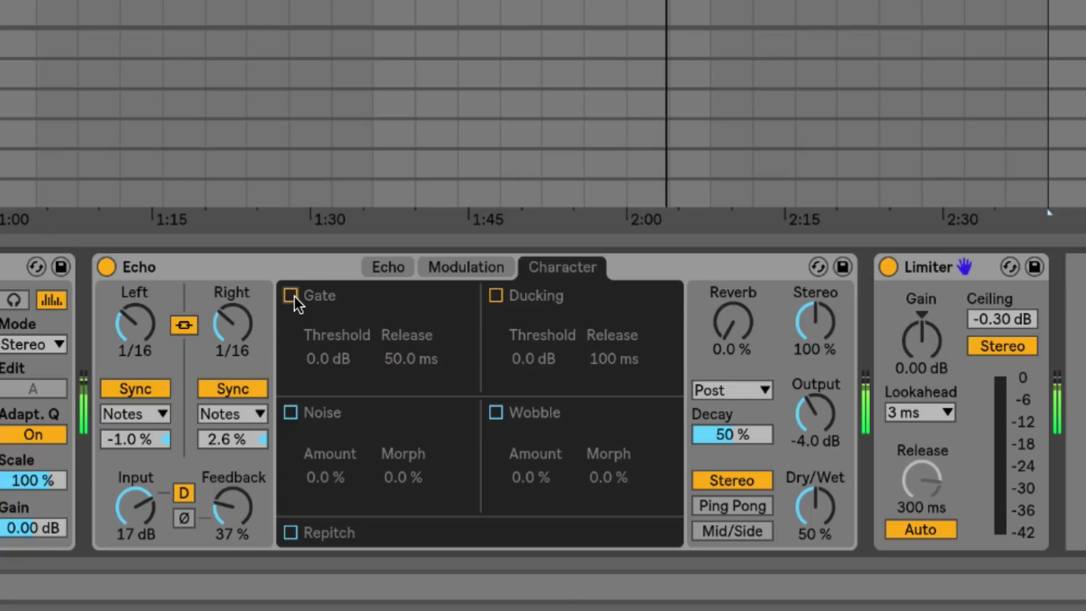
Turn on Ducking, try threshold values with a fully wet mix, then reset the threshold to 0 dB
left_click(496, 295)
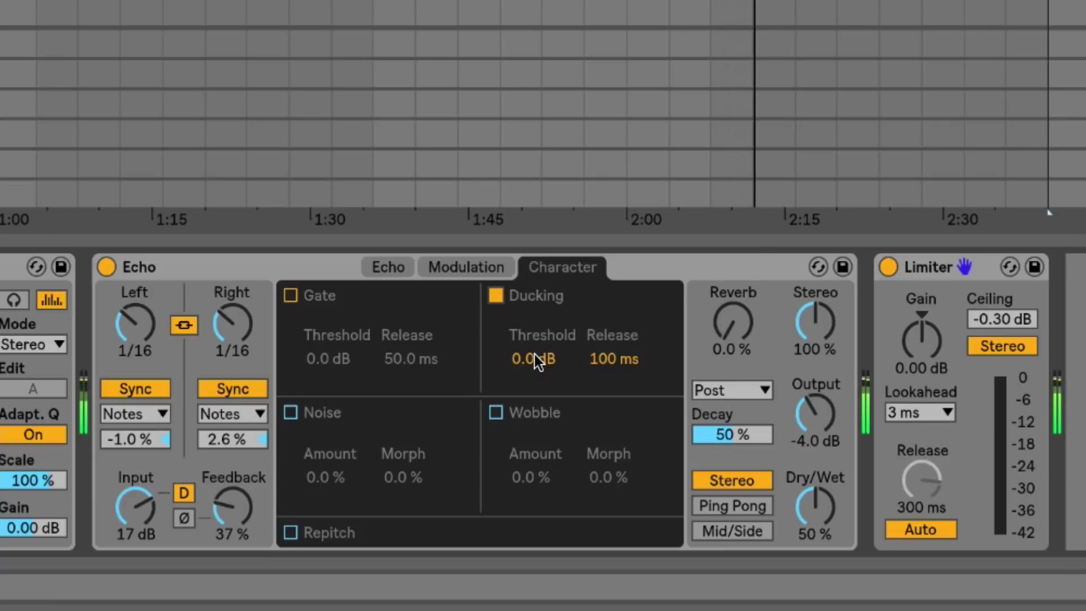
left_click_drag(534, 354, 535, 422)
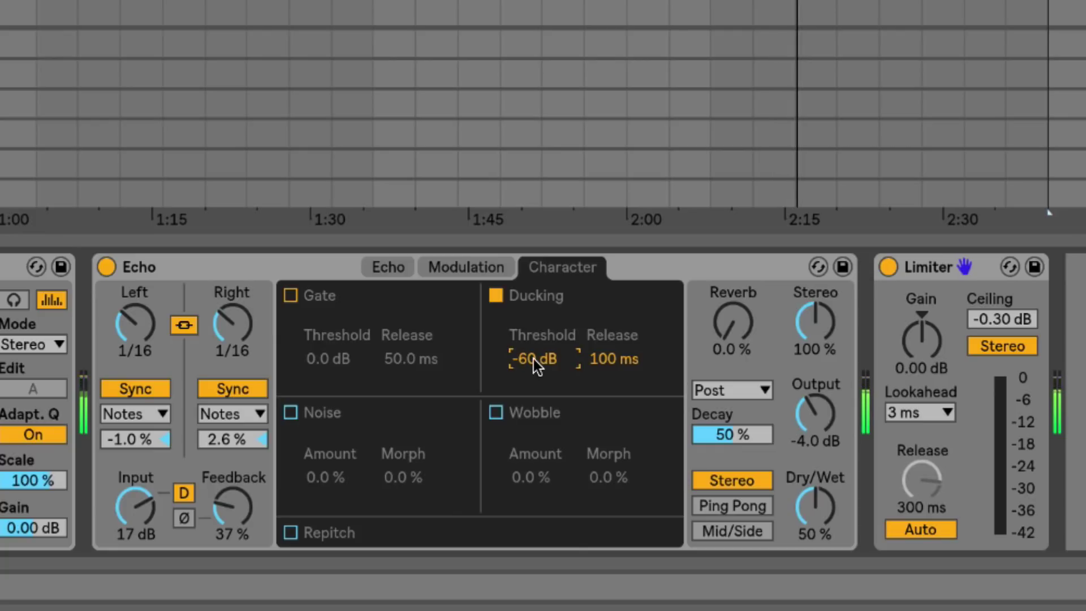
left_click_drag(537, 366, 536, 343)
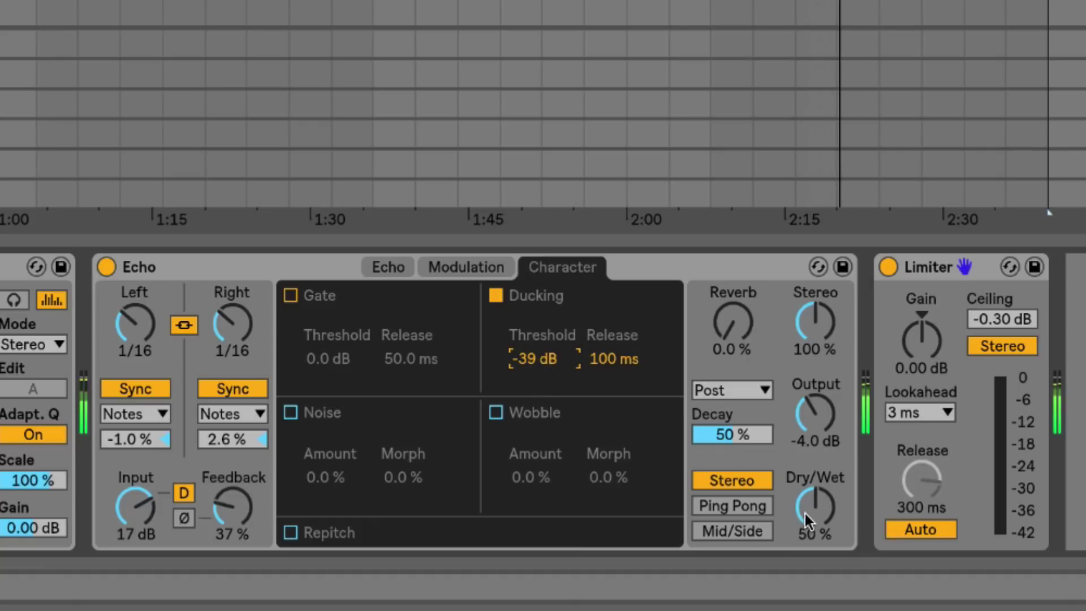
left_click_drag(809, 508, 809, 452)
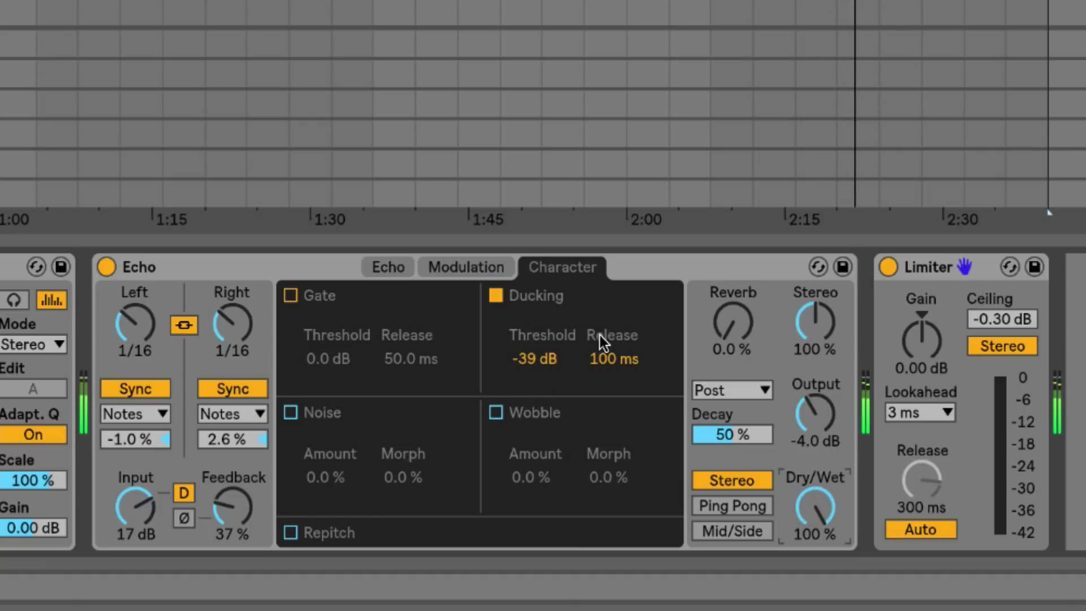
double_click(535, 359)
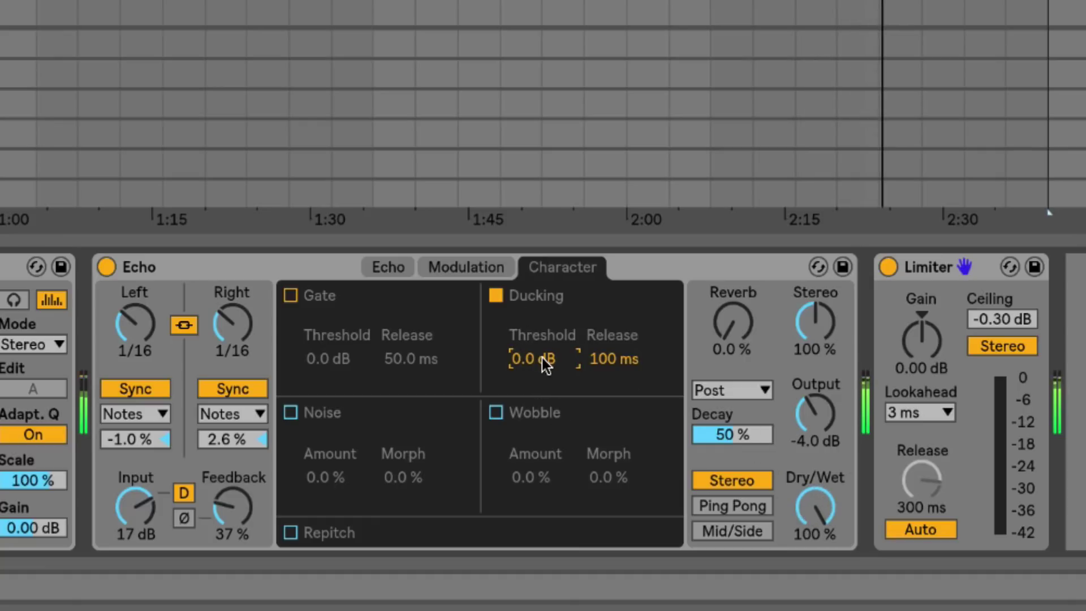
Switch the delays to free milliseconds at 36.1 ms and raise feedback to 74%
left_click_drag(241, 505, 233, 458)
left_click(145, 382)
mouse_move(134, 324)
left_mouse_down()
mouse_move(135, 294)
mouse_move(135, 316)
left_mouse_up()
left_click_drag(228, 508, 228, 500)
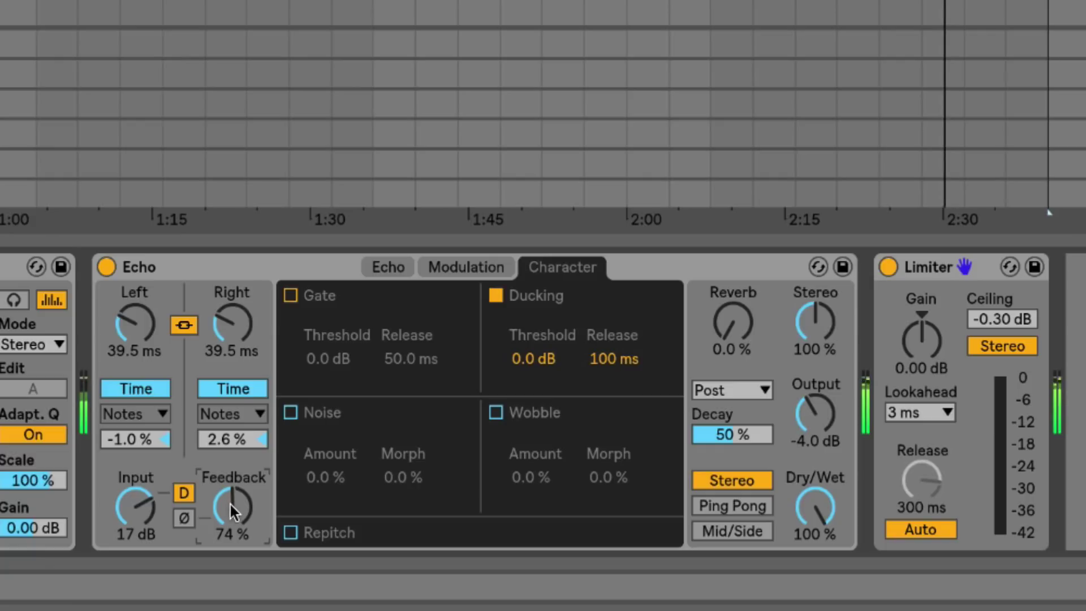
Set the ducking threshold to -25 dB, release to about 50 ms, and the mix to 51% wet
left_click(530, 359)
left_click_drag(531, 364, 531, 416)
left_click(601, 358)
left_click_drag(601, 359, 601, 385)
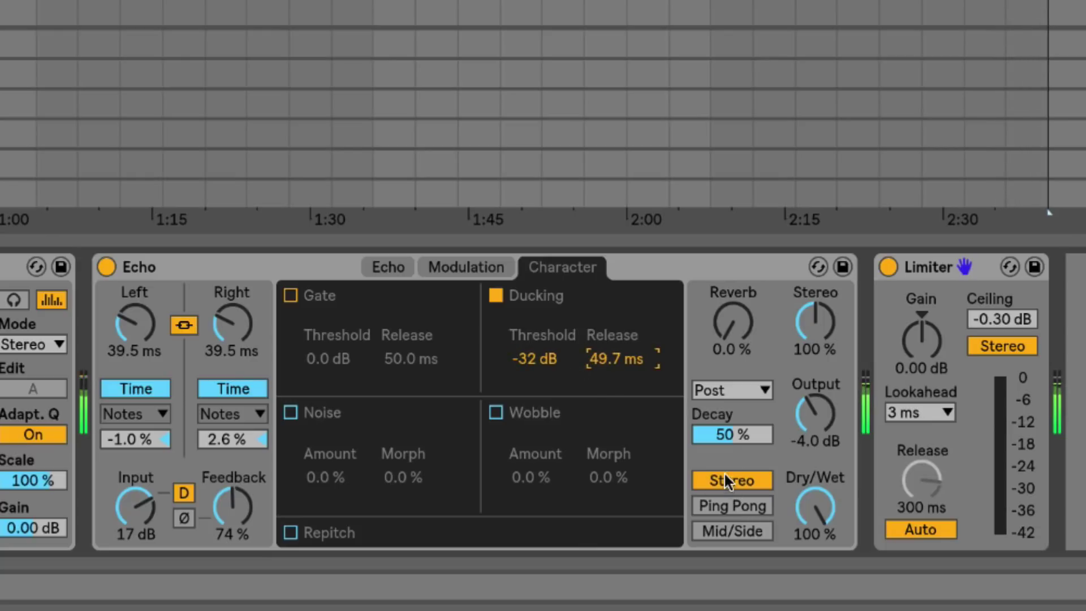
left_click_drag(815, 506, 815, 552)
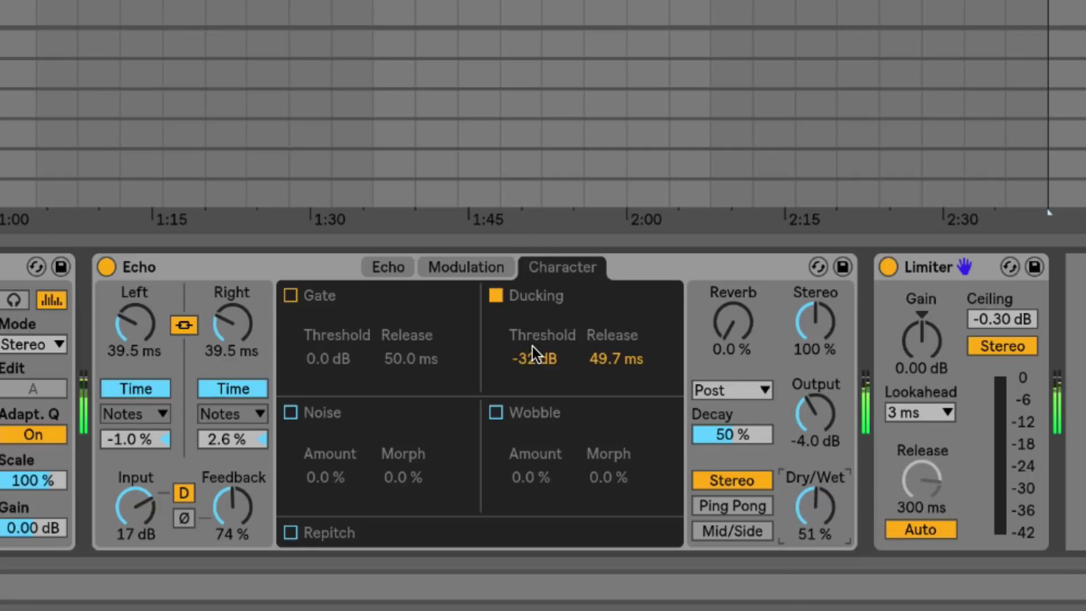
Set the linked delay times to 27.0 ms and feedback to 82%
left_click_drag(135, 323, 134, 291)
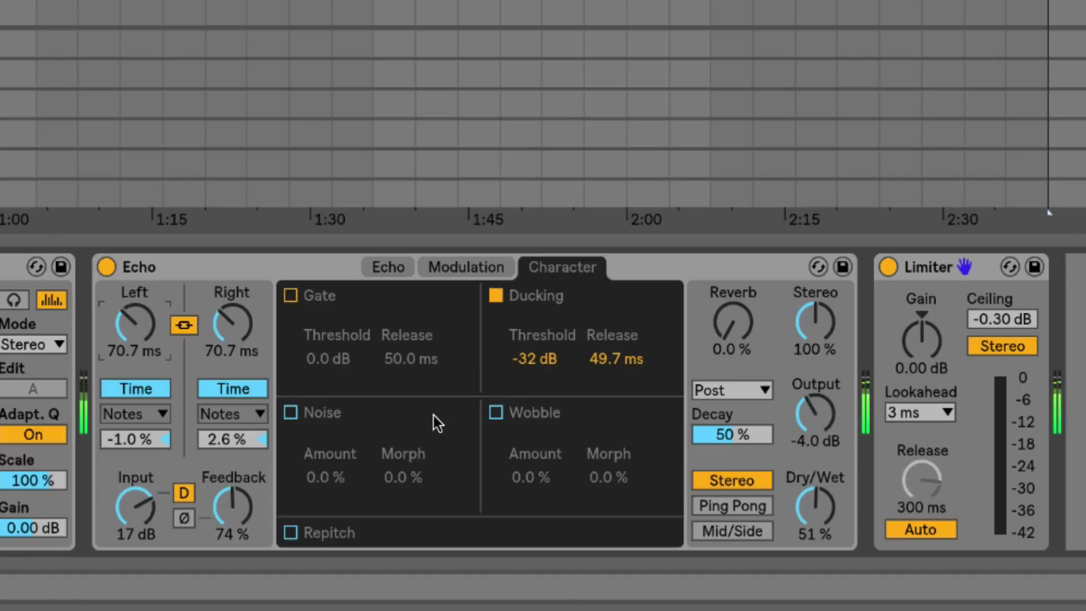
left_click_drag(142, 327, 142, 373)
left_click_drag(232, 507, 233, 498)
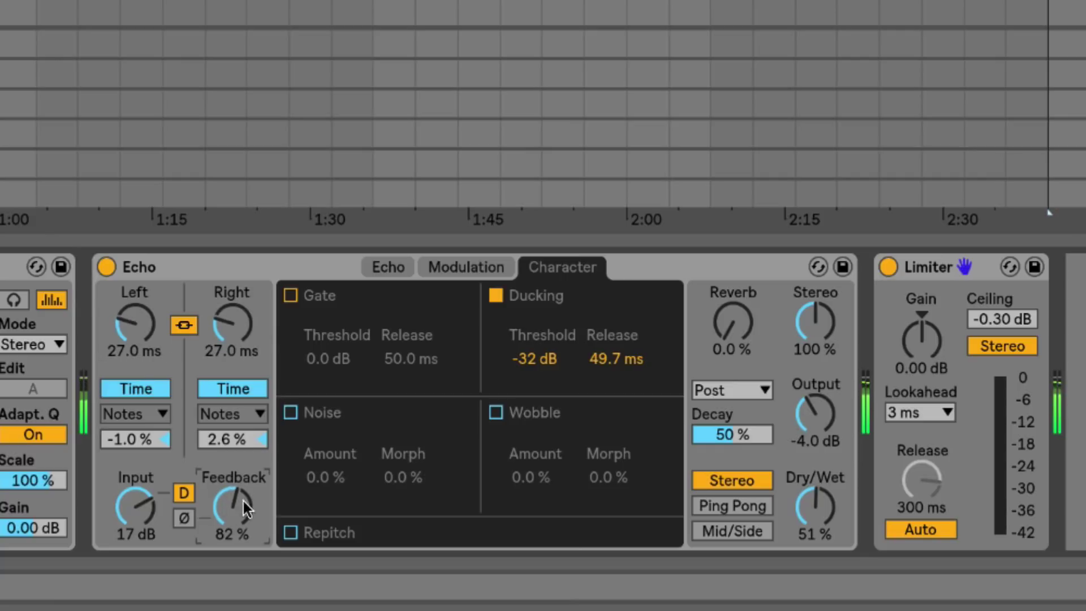
Turn off Ducking, enable the Noise character, and bypass the Echo filter
left_click(495, 296)
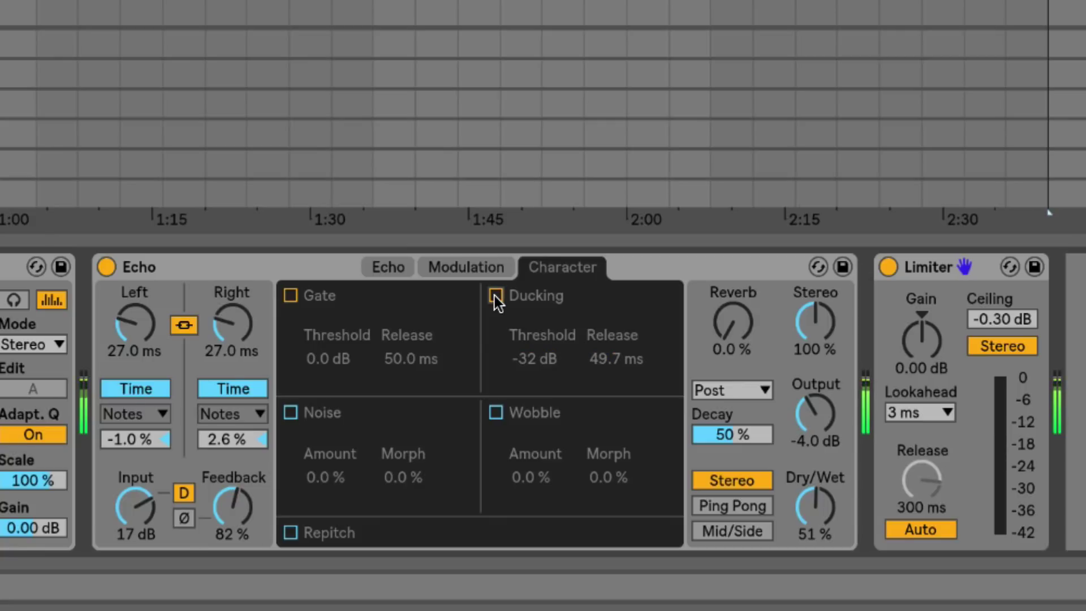
left_click(289, 412)
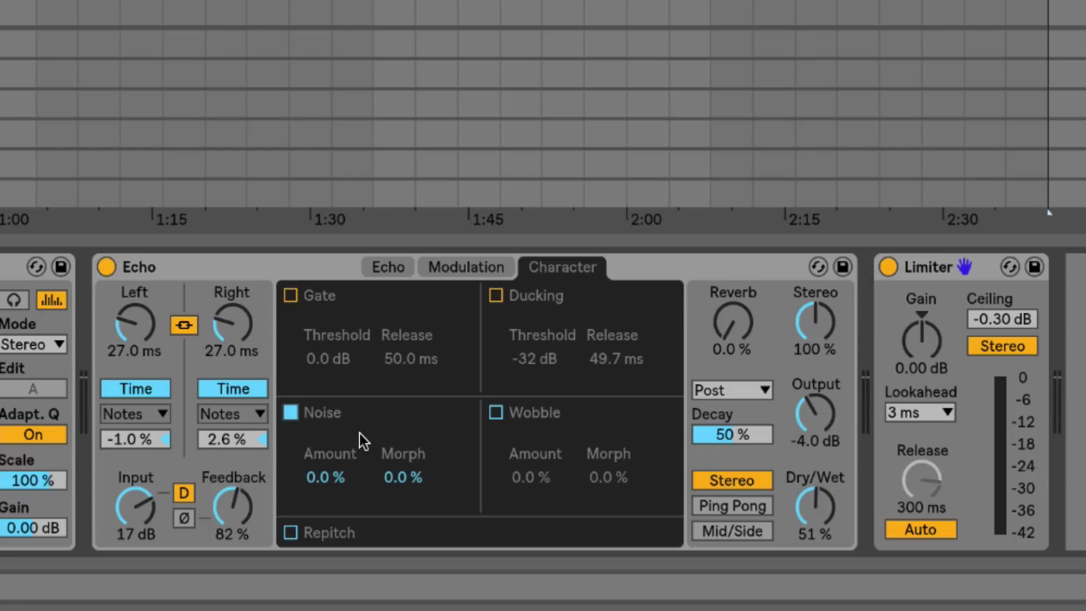
left_click(388, 267)
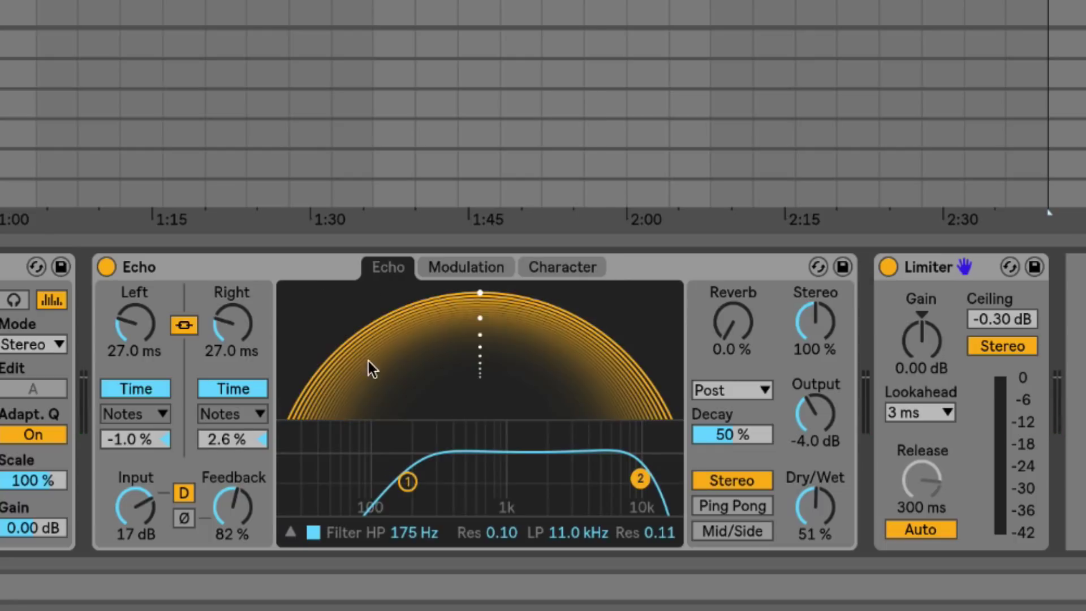
left_click(312, 533)
left_click(449, 267)
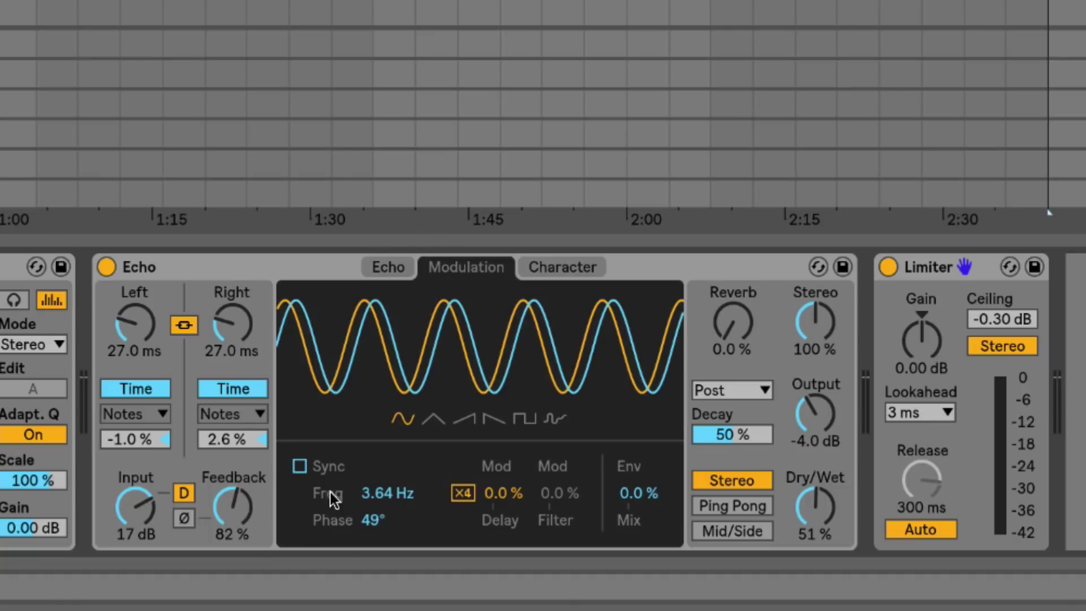
left_click(541, 269)
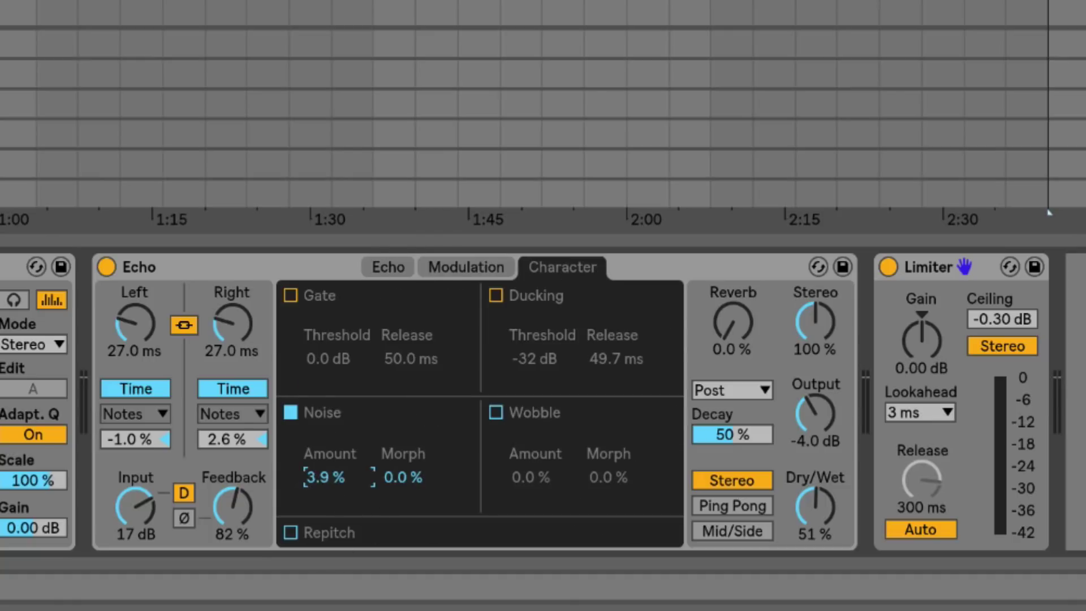
Set Noise amount to about 90% and Noise morph to 66%
mouse_move(324, 477)
left_mouse_down()
mouse_move(324, 453)
mouse_move(308, 464)
left_mouse_up()
left_click(402, 475)
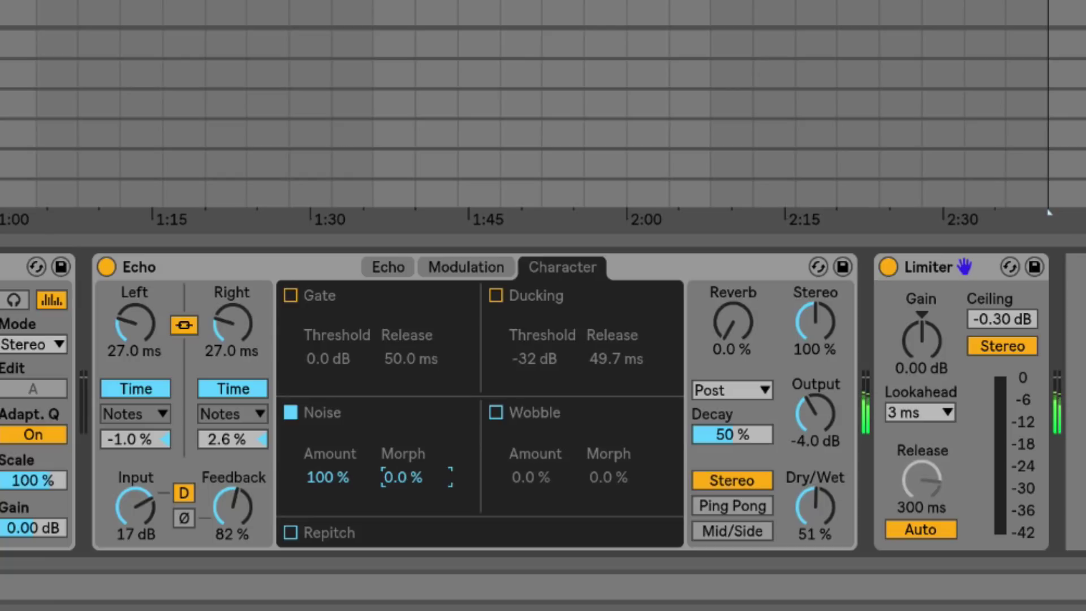
left_click_drag(402, 477, 402, 464)
key("Up")
key("Up")
left_click_drag(342, 478, 402, 505)
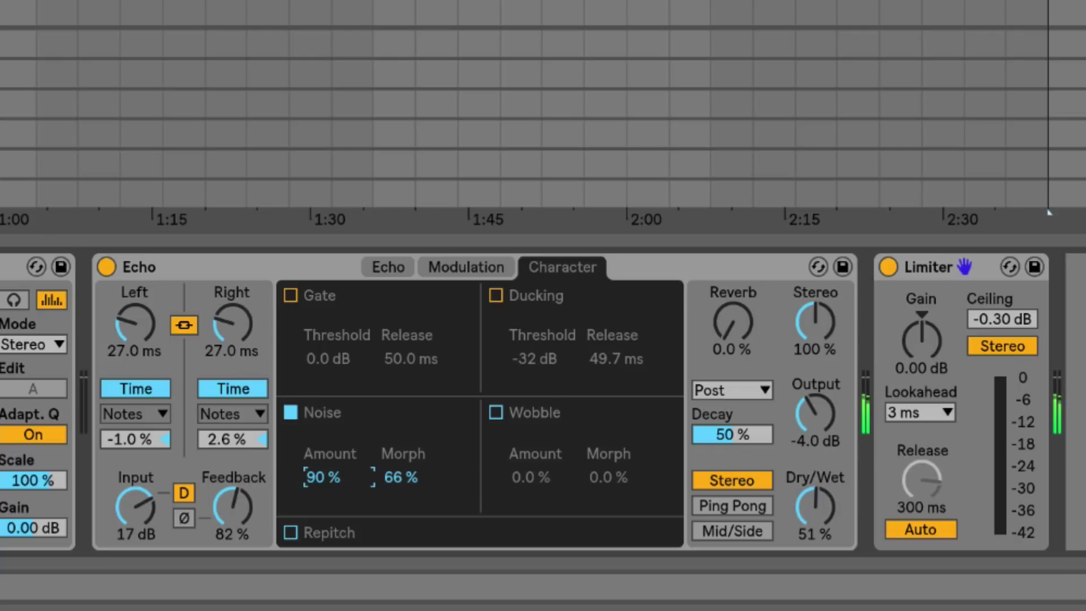
Turn the Echo filter back on and enable Wobble, keeping Noise at 91% amount
left_click(373, 276)
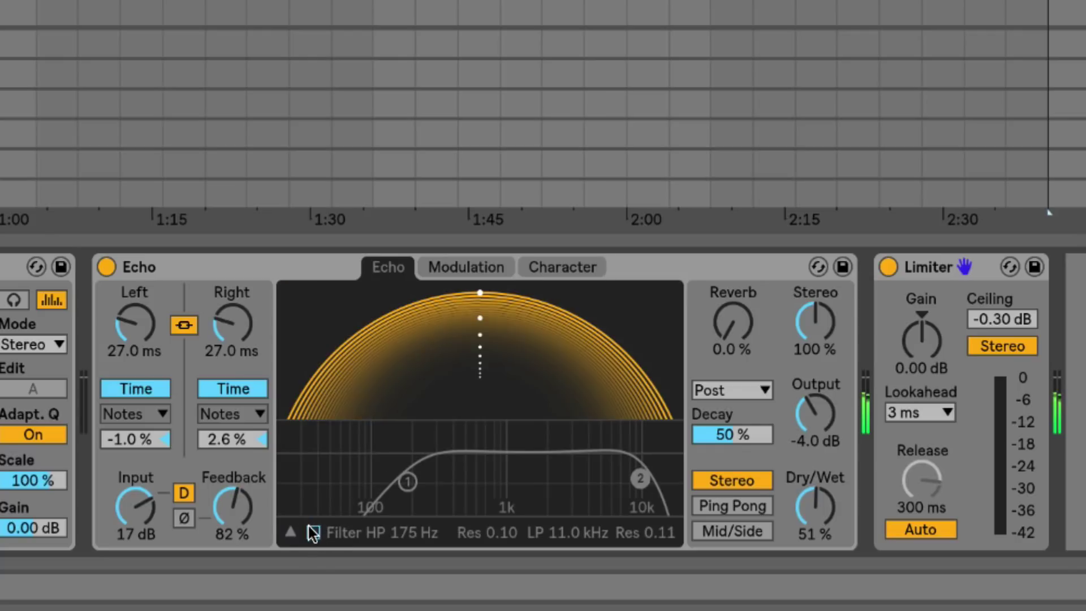
left_click(312, 532)
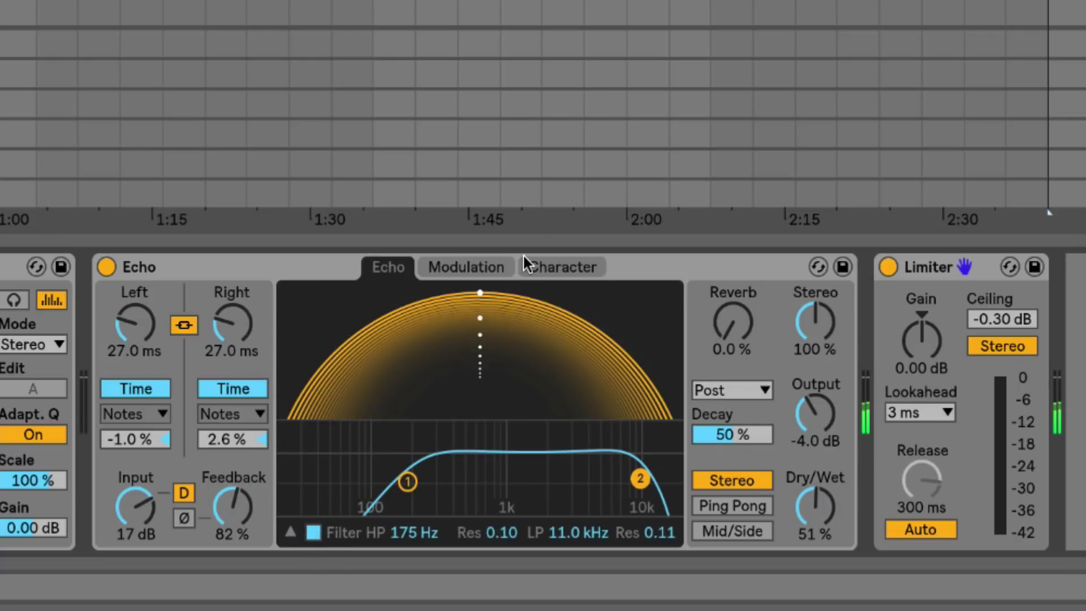
left_click(473, 264)
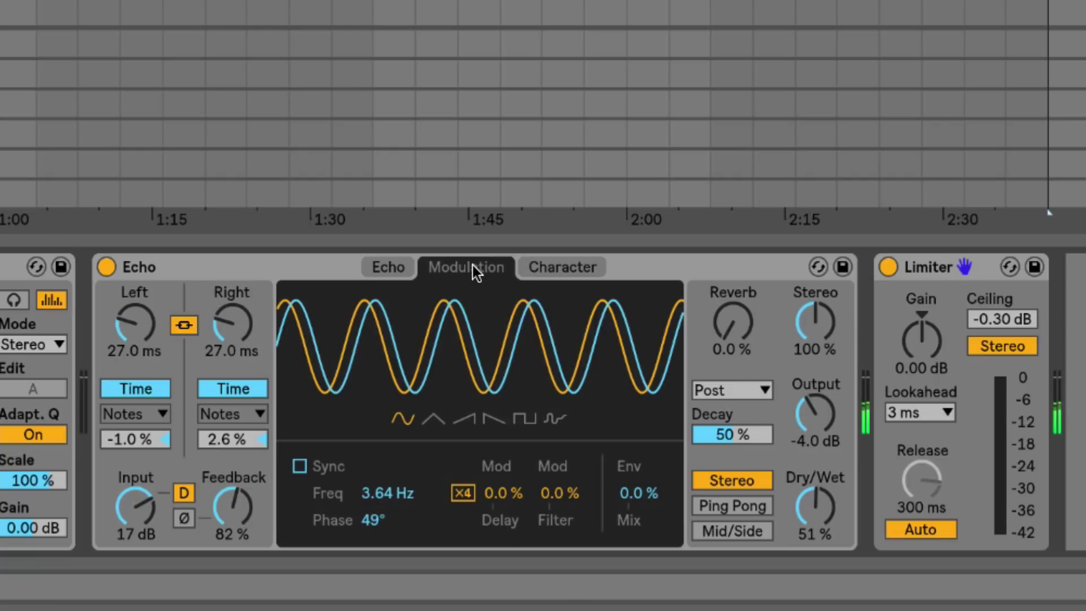
left_click(542, 266)
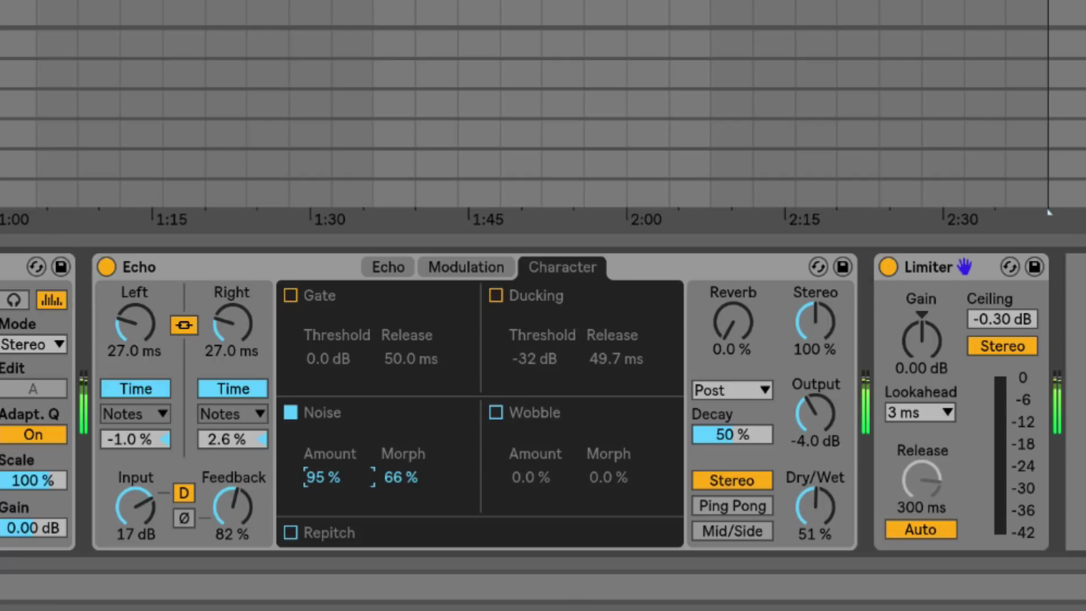
left_click(495, 412)
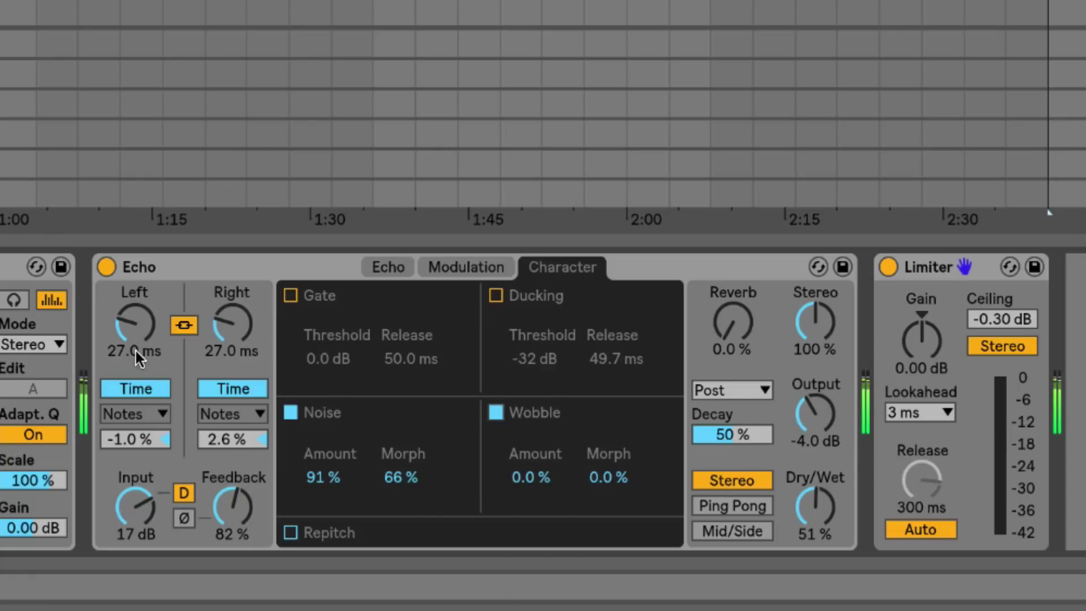
Sync the delay times to 1/16 notes and raise the Wobble amount and morph
left_click(120, 387)
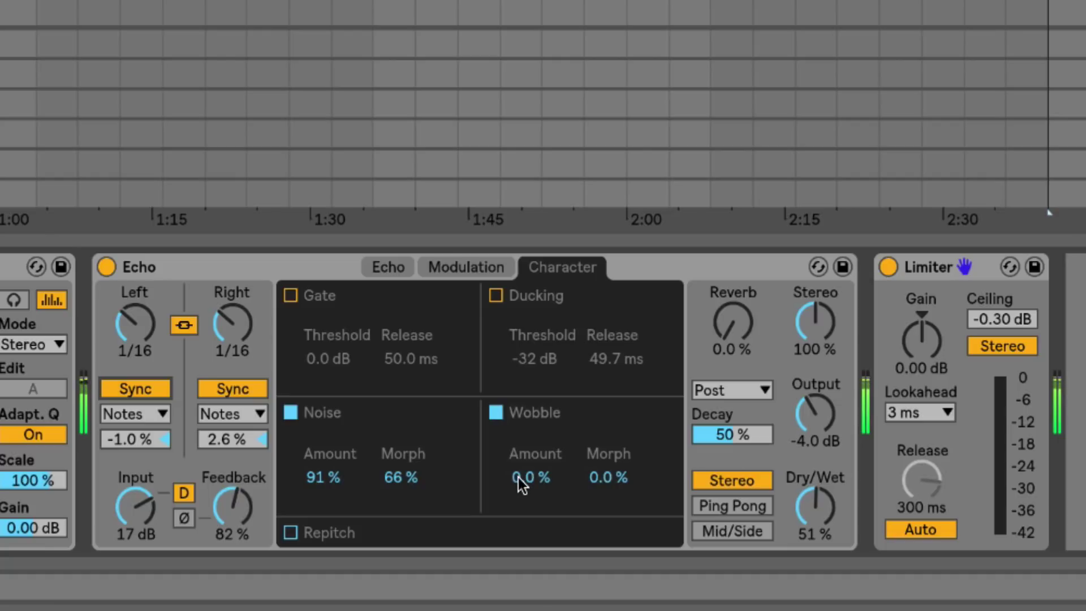
left_click_drag(531, 483, 531, 467)
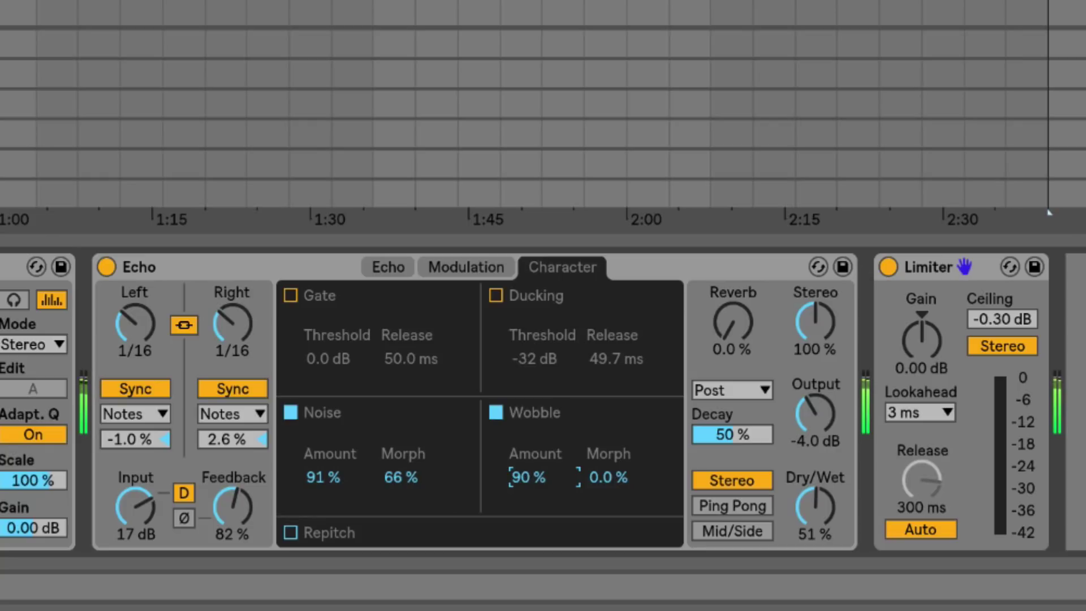
left_click_drag(531, 477, 531, 500)
mouse_move(606, 485)
left_mouse_down()
mouse_move(594, 453)
mouse_move(601, 476)
left_mouse_up()
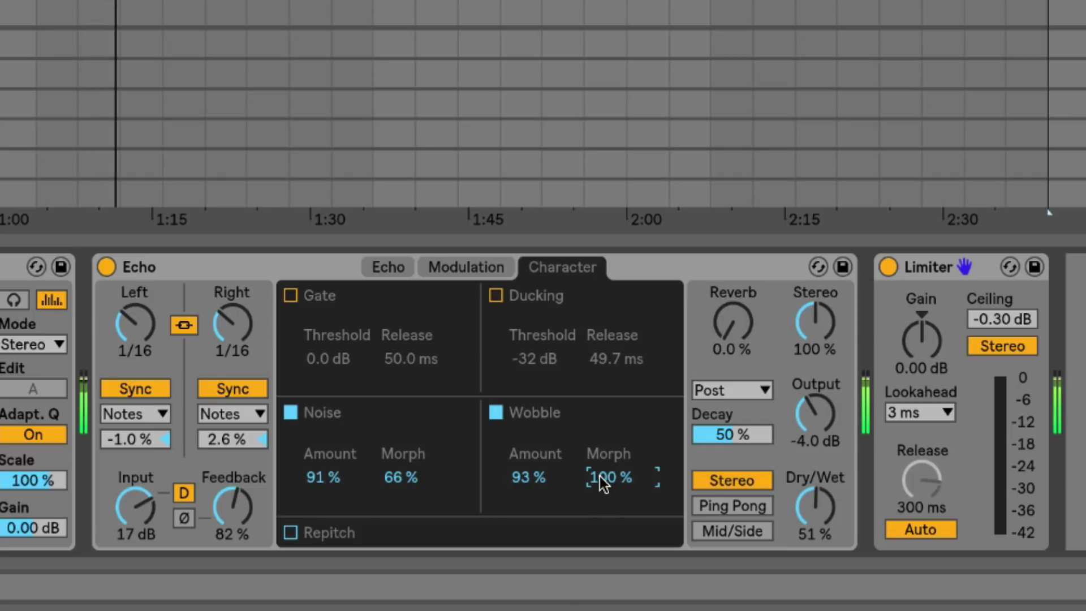
Compare Wobble bypassed, settle it at 10% amount and 63% morph, and lower feedback to 50%
left_click(496, 412)
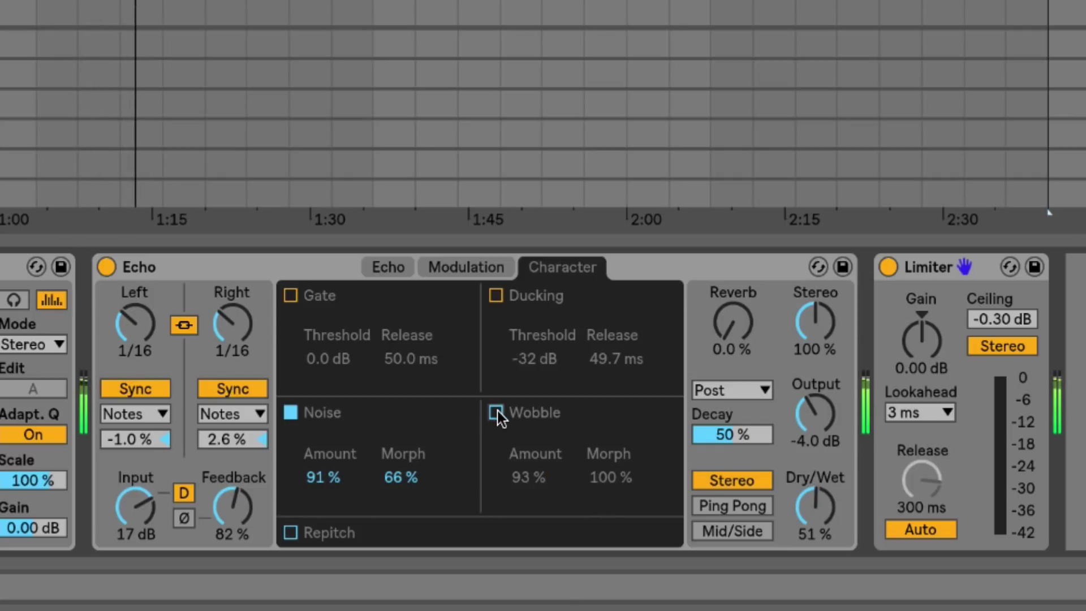
mouse_move(515, 463)
left_mouse_down()
mouse_move(515, 442)
mouse_move(515, 482)
left_mouse_up()
left_click_drag(591, 475, 541, 429)
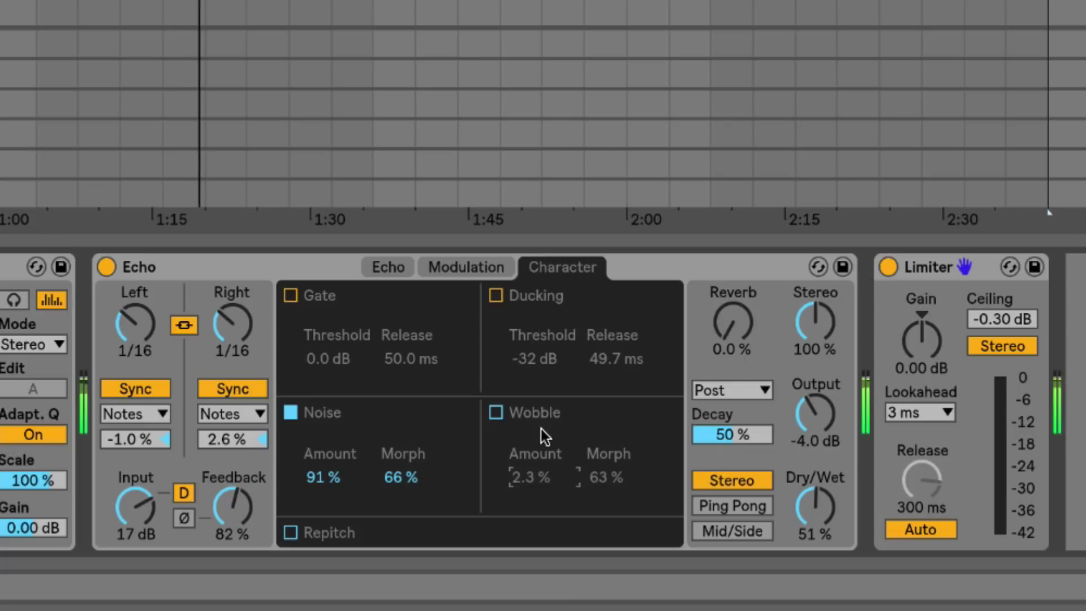
left_click(498, 414)
left_click_drag(513, 459, 514, 473)
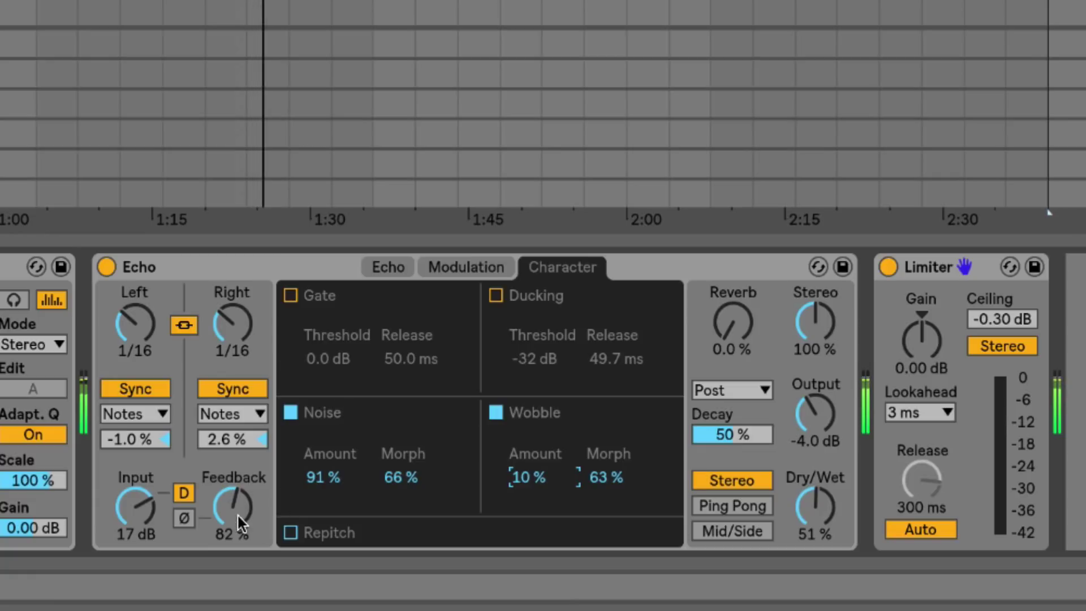
left_click_drag(233, 507, 233, 532)
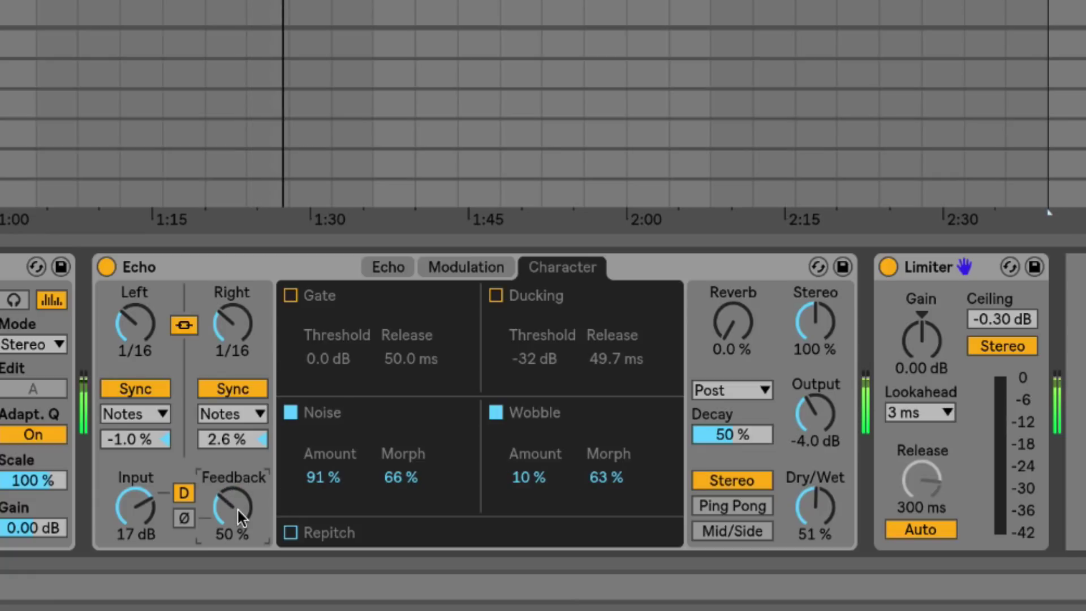
Enable Repitch, set the synced delays to 1/8, and lower feedback to 12%
left_click(295, 532)
mouse_move(232, 322)
left_mouse_down()
mouse_move(232, 334)
mouse_move(232, 311)
mouse_move(232, 323)
left_mouse_up()
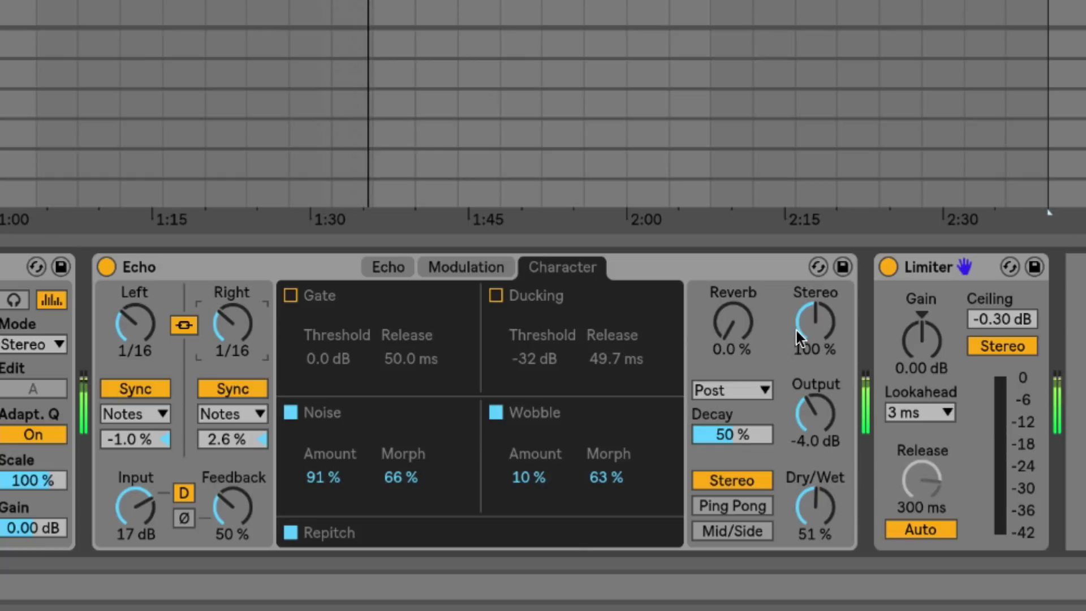
mouse_move(815, 321)
left_mouse_down()
mouse_move(814, 297)
mouse_move(814, 322)
left_mouse_up()
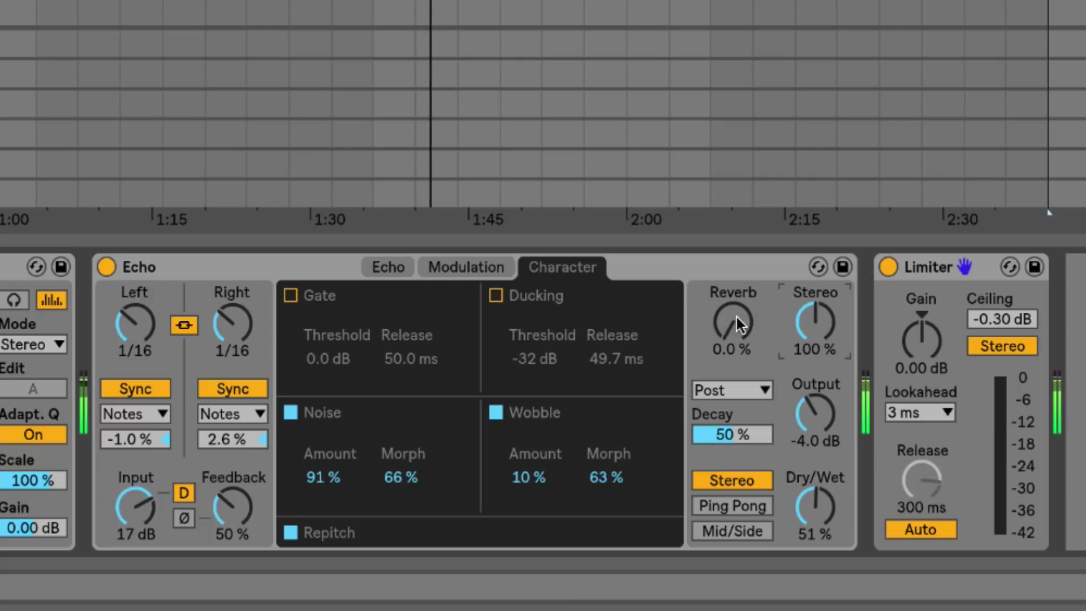
left_click_drag(735, 327, 728, 297)
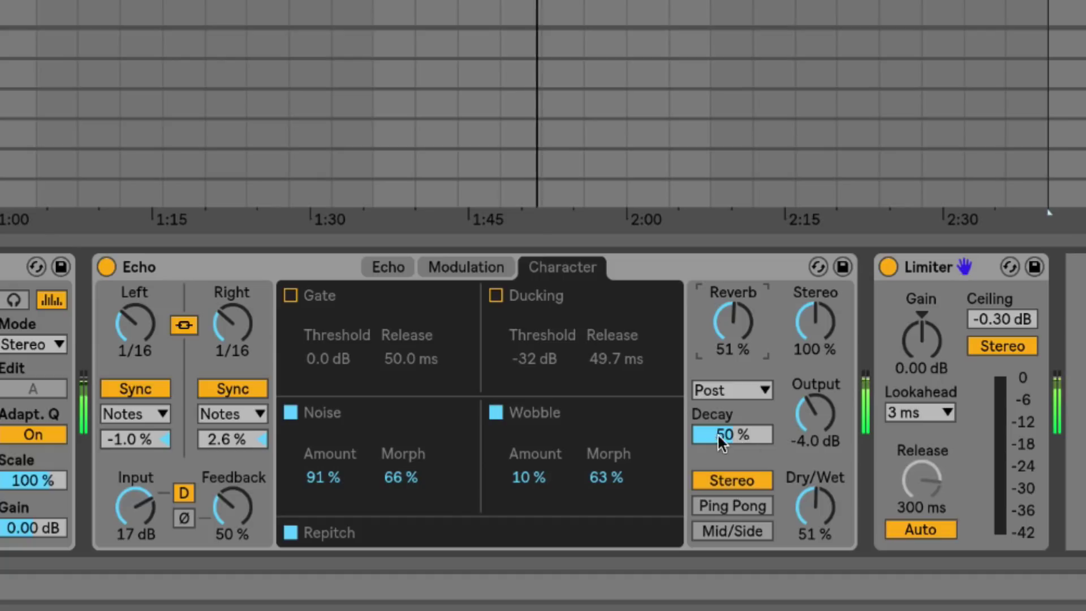
left_click_drag(741, 427, 741, 486)
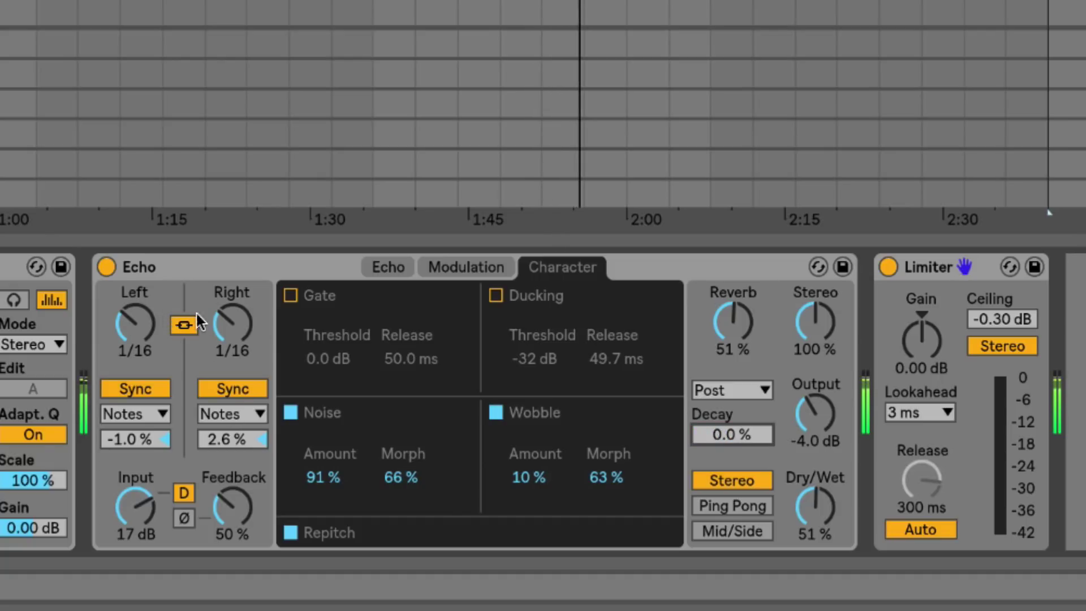
left_click_drag(203, 317, 203, 300)
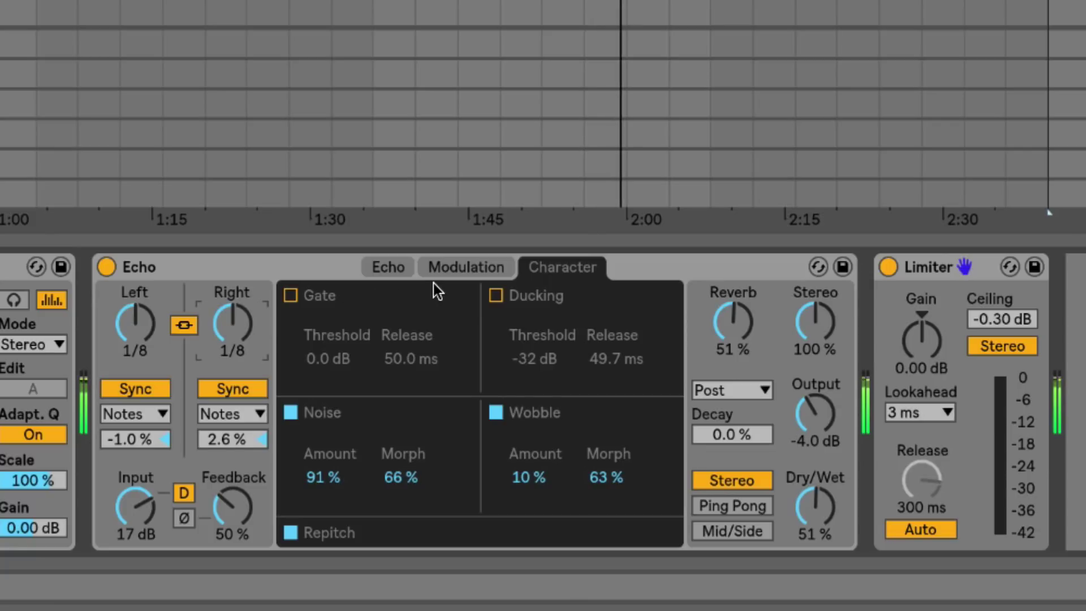
left_click_drag(238, 474, 238, 528)
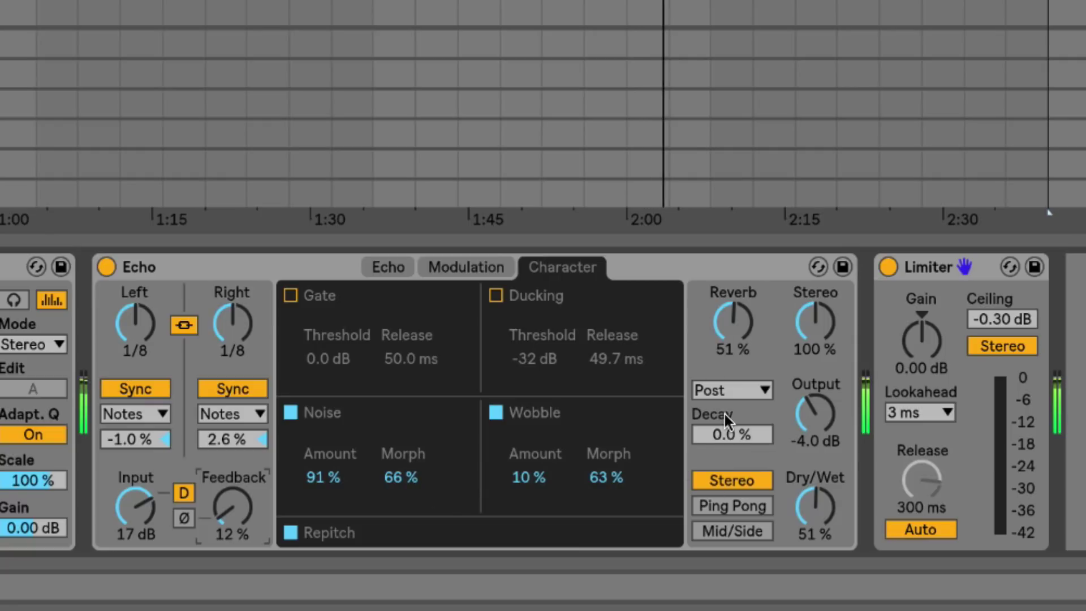
Set the Echo reverb to 33% with 14% decay
left_click_drag(726, 435, 725, 379)
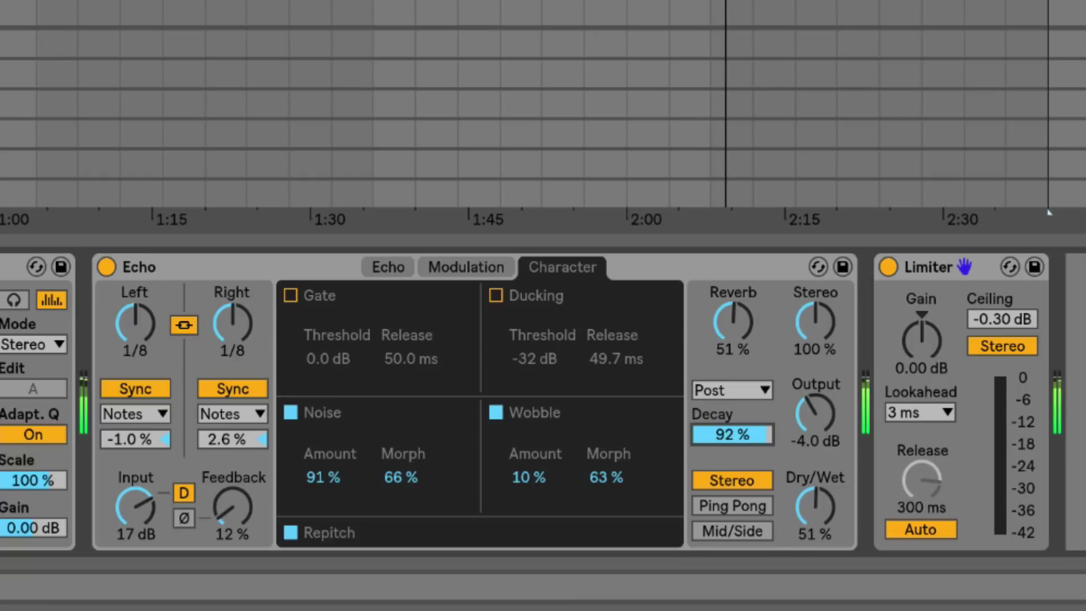
left_click_drag(733, 435, 733, 433)
left_click_drag(733, 322, 734, 281)
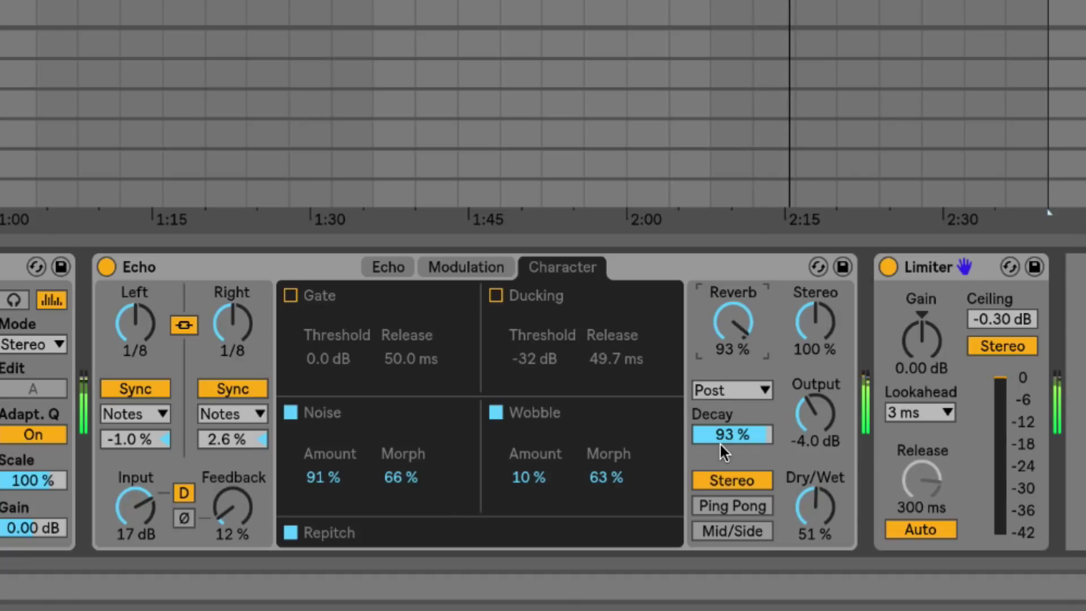
left_click_drag(722, 443, 721, 487)
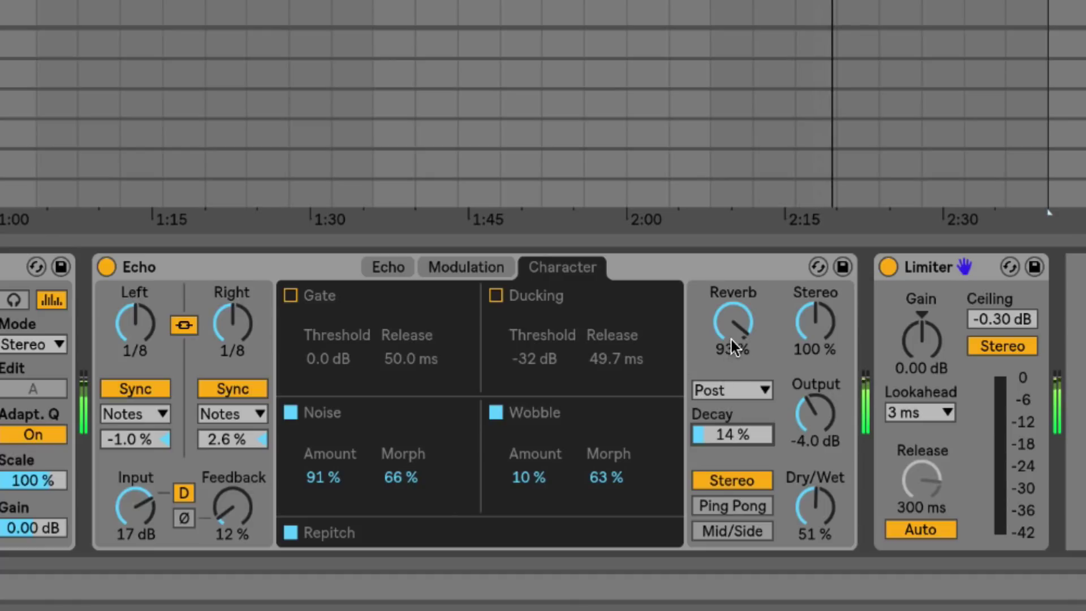
left_click_drag(730, 340, 729, 397)
Try the reverb placement at Post, Pre, and inside the feedback loop
left_click(723, 388)
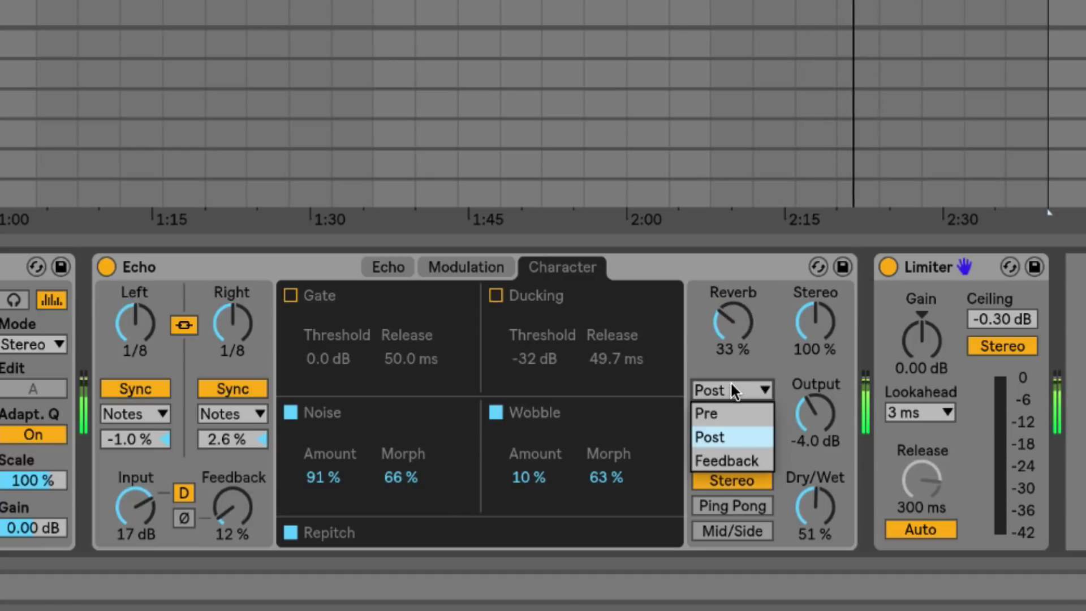
left_click(731, 436)
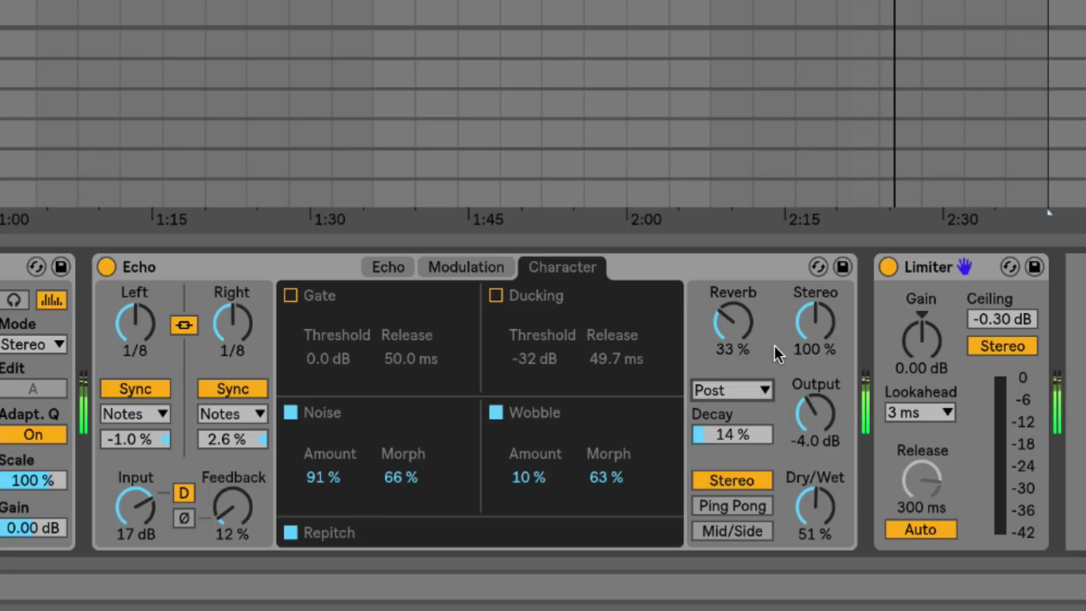
left_click(727, 394)
left_click(718, 414)
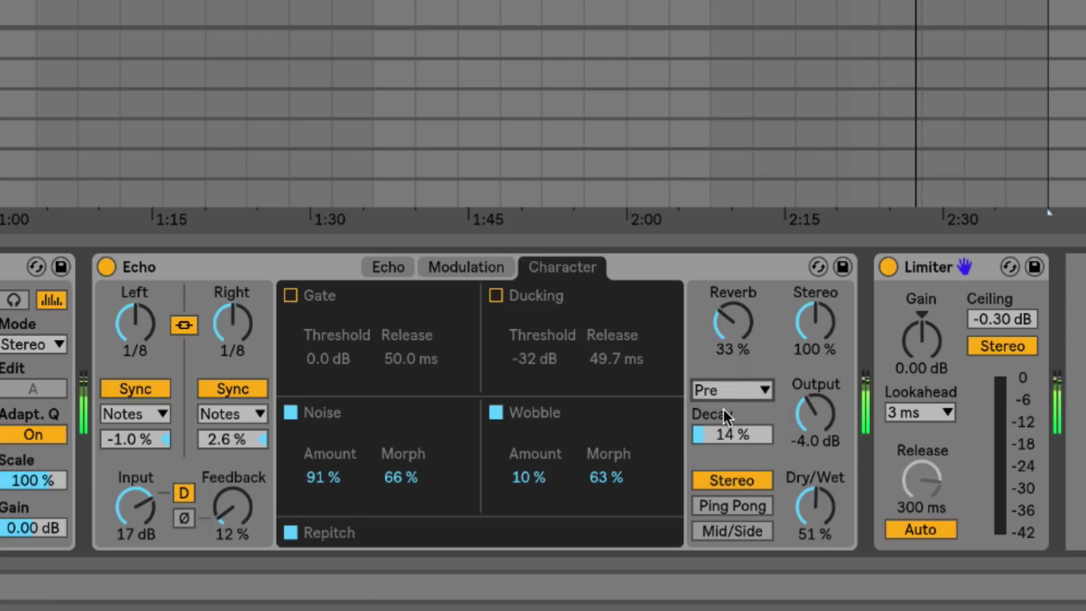
left_click(730, 389)
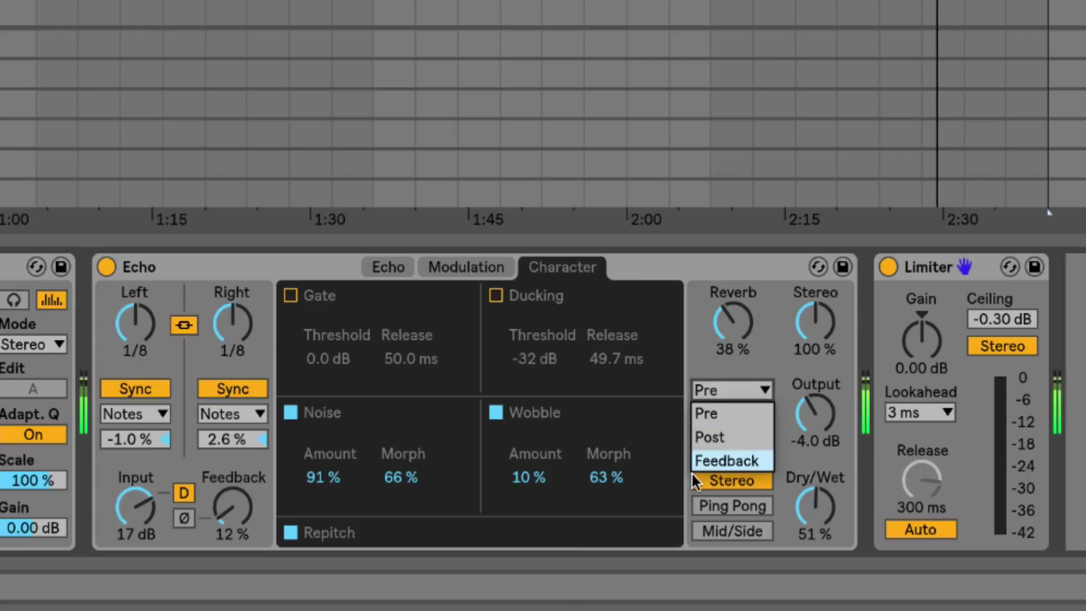
left_click(733, 463)
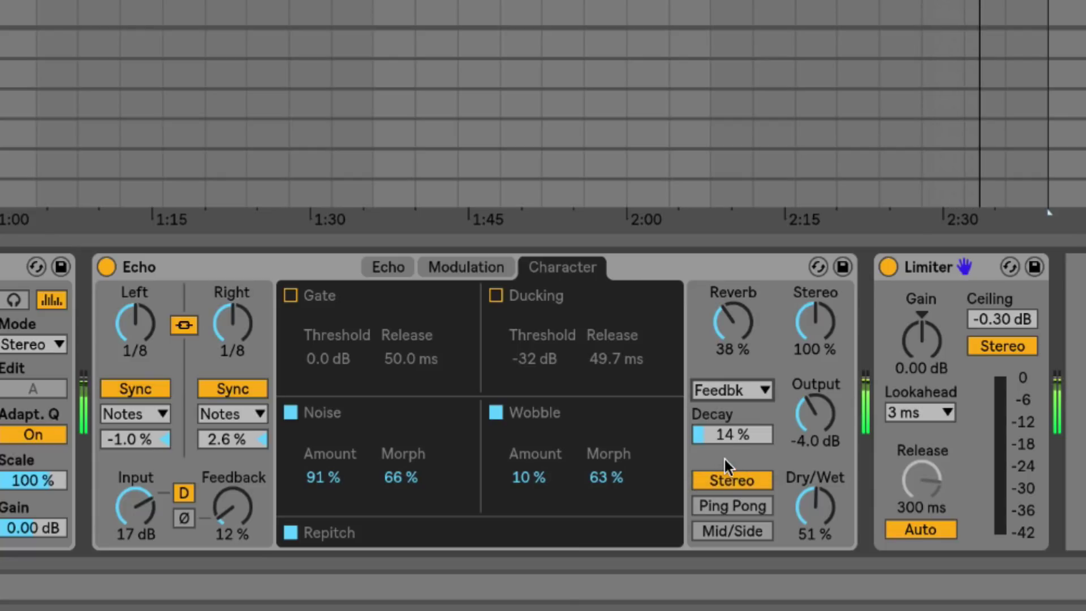
Switch delays to free time at 9.67 ms and return the reverb to Post with 3.9% decay
left_click(221, 349)
left_click(222, 389)
mouse_move(245, 326)
left_mouse_down()
mouse_move(245, 349)
mouse_move(245, 341)
left_mouse_up()
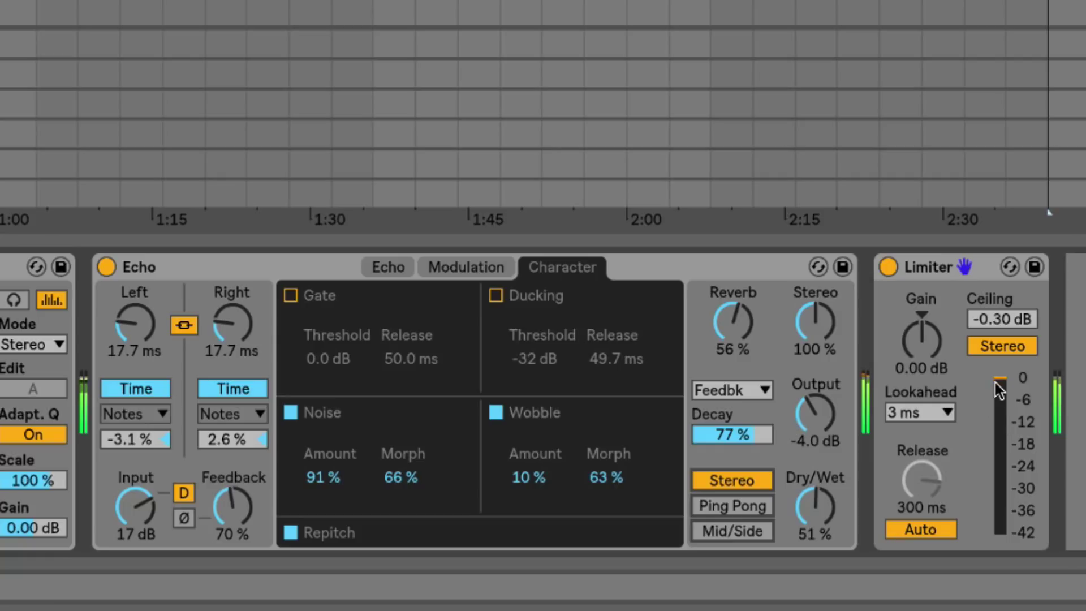
left_click_drag(748, 437, 749, 444)
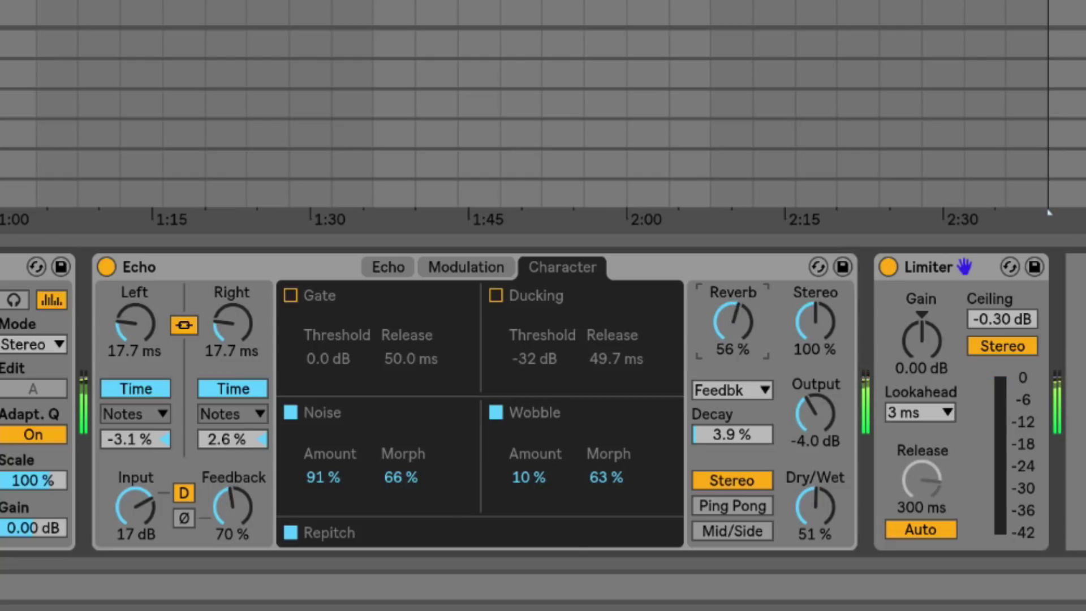
left_click(731, 390)
left_click(706, 432)
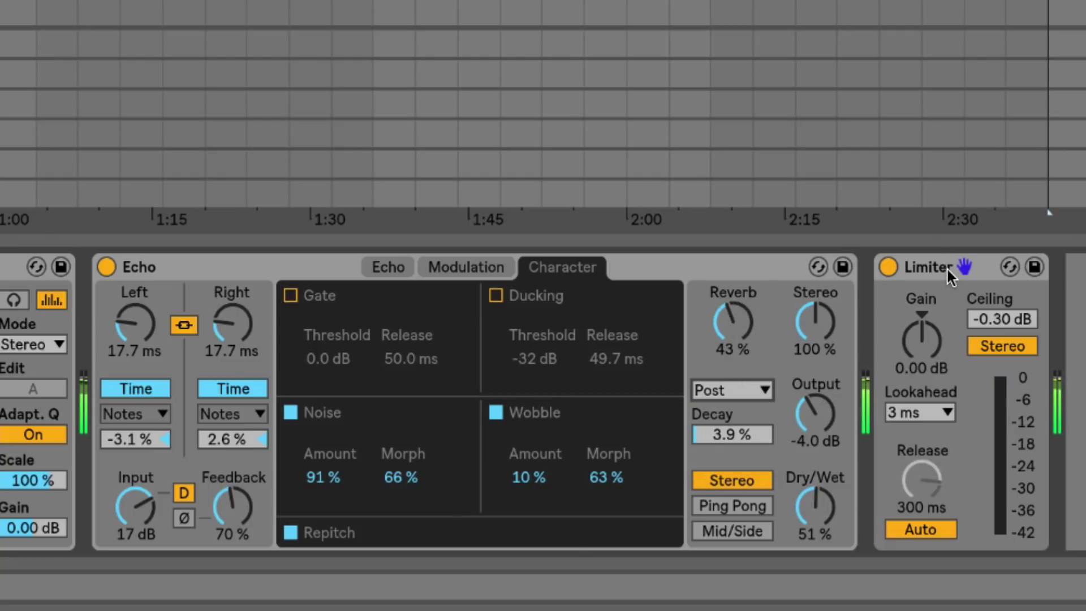
left_click_drag(129, 337, 129, 368)
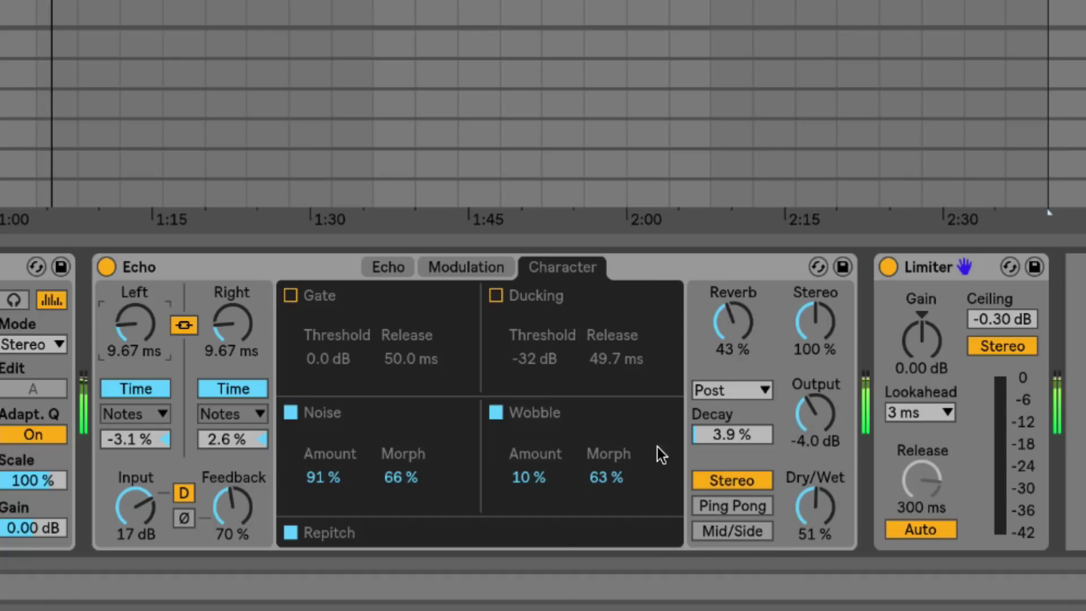
Turn off the Wobble and Noise character effects
left_click(386, 266)
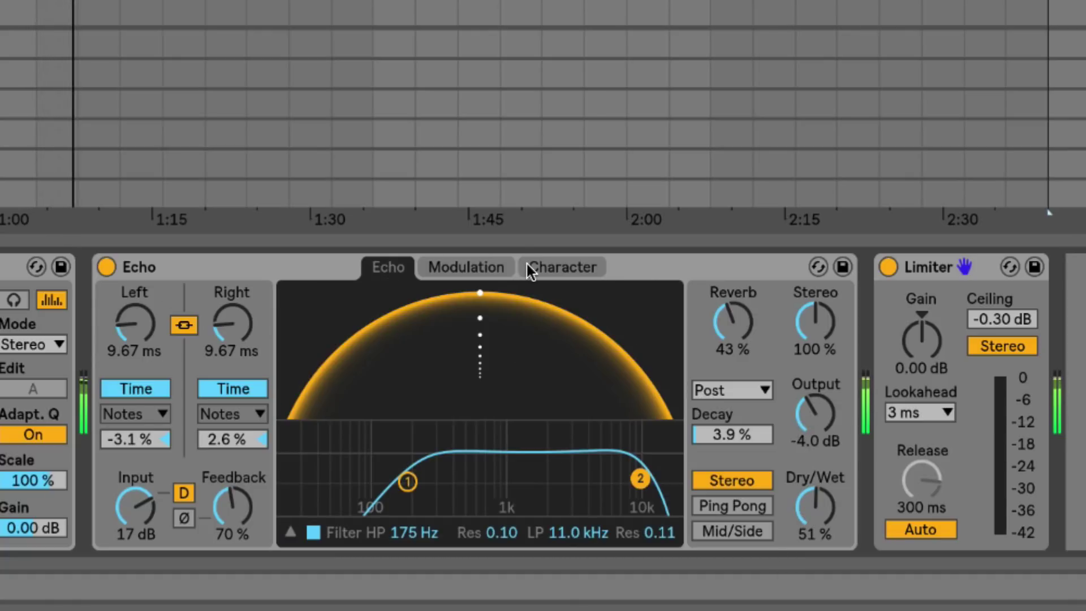
left_click(550, 264)
left_click(494, 413)
left_click(290, 413)
left_click(383, 263)
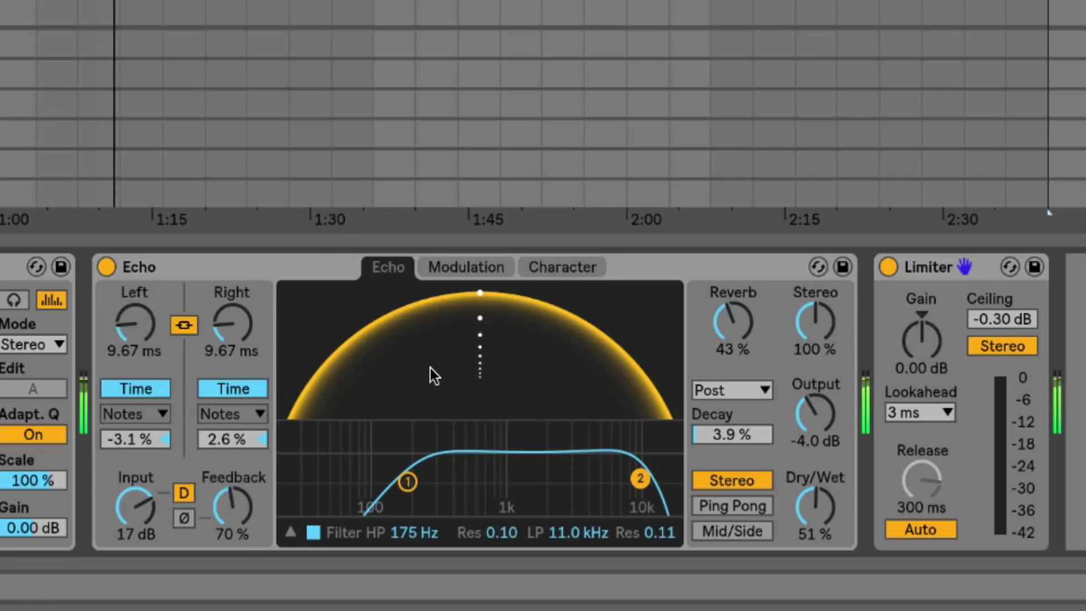
Try Ping Pong and Stereo, sync the delays to 1/8, and settle on Mid/Side mode
left_click(732, 507)
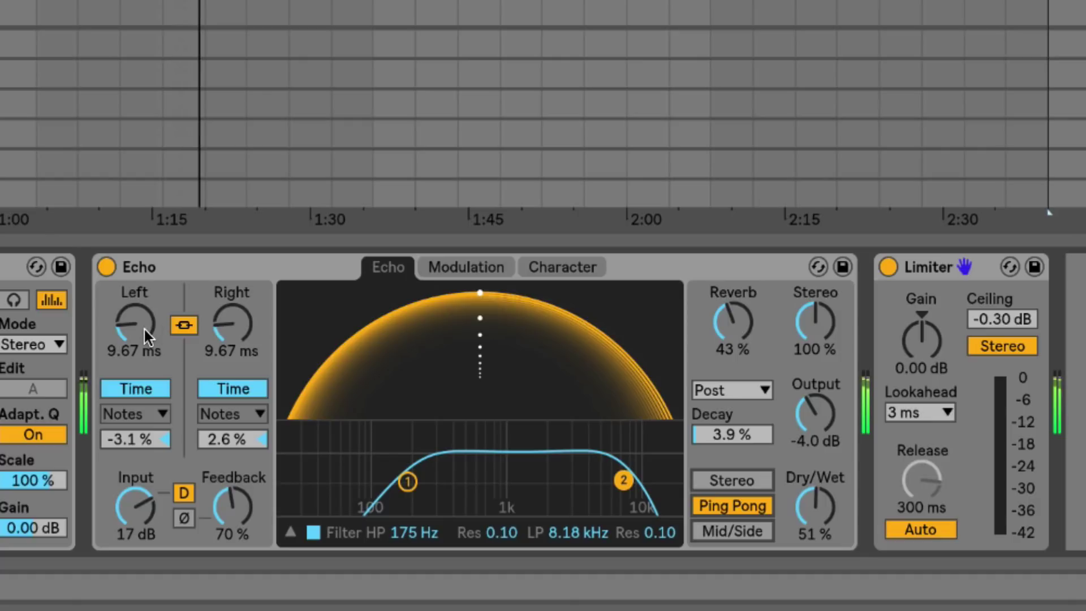
left_click(130, 389)
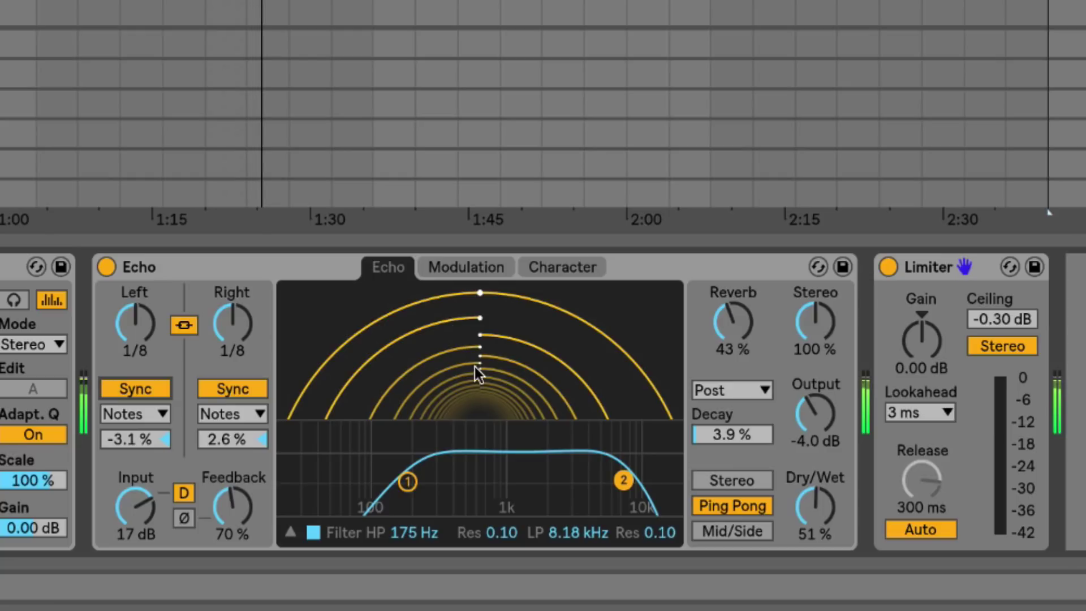
left_click(731, 480)
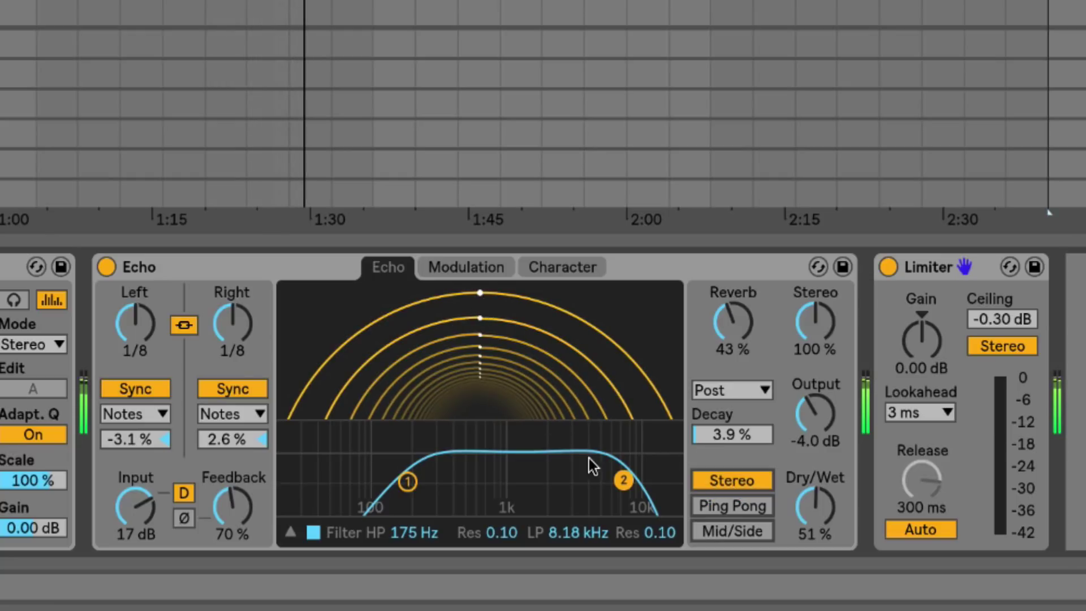
left_click(718, 531)
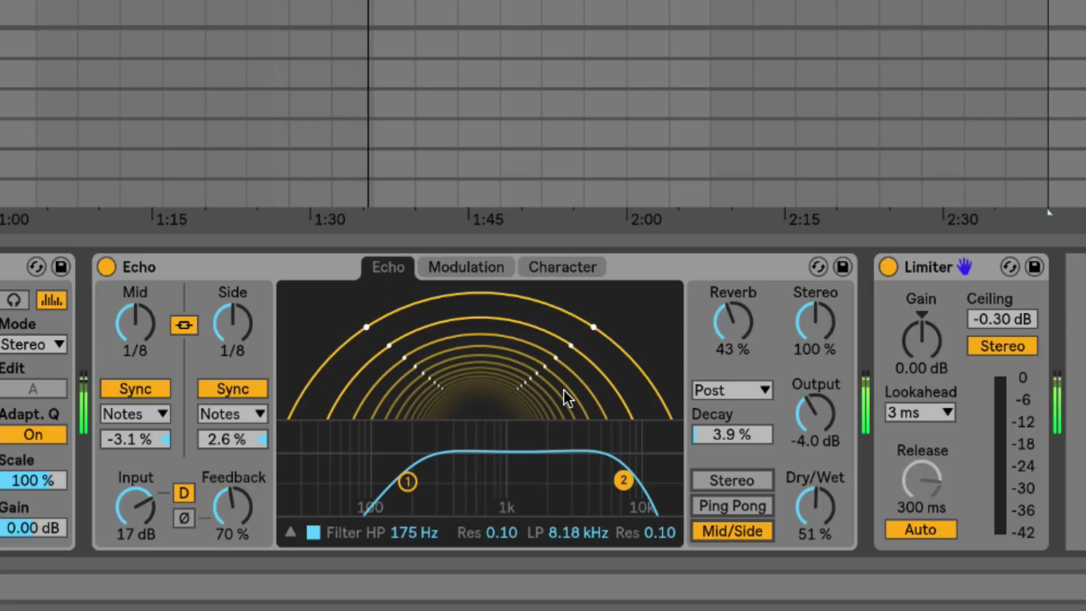
Unlink the Mid and Side delays and set the Mid delay to 1/16
left_click(184, 323)
left_click_drag(141, 328, 140, 375)
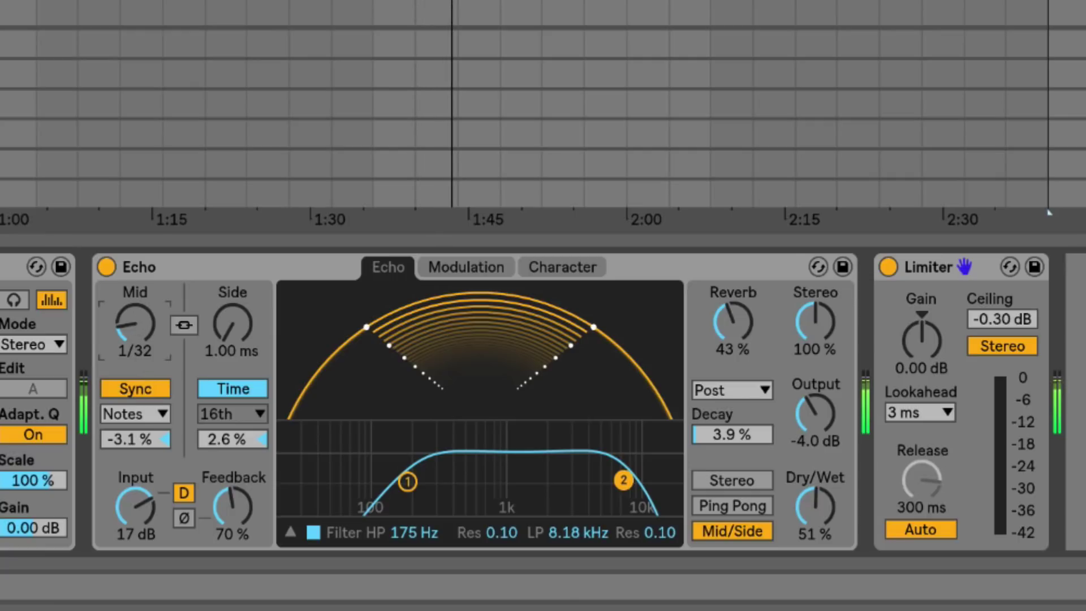
left_click_drag(232, 323, 232, 259)
left_click_drag(134, 321, 135, 314)
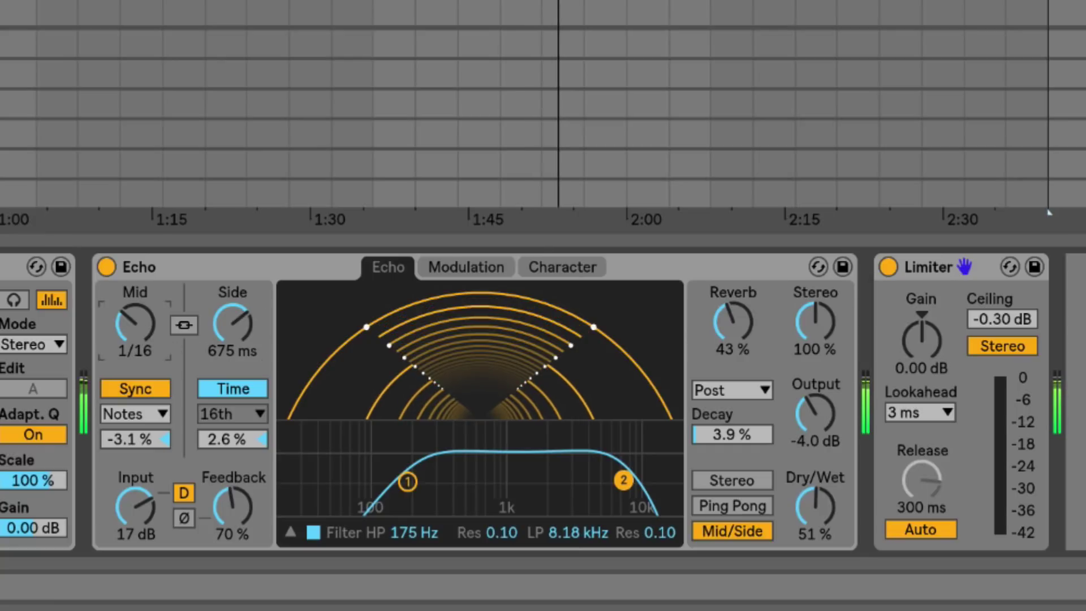
mouse_move(223, 328)
left_mouse_down()
mouse_move(224, 300)
mouse_move(224, 346)
left_mouse_up()
left_click_drag(232, 506, 232, 500)
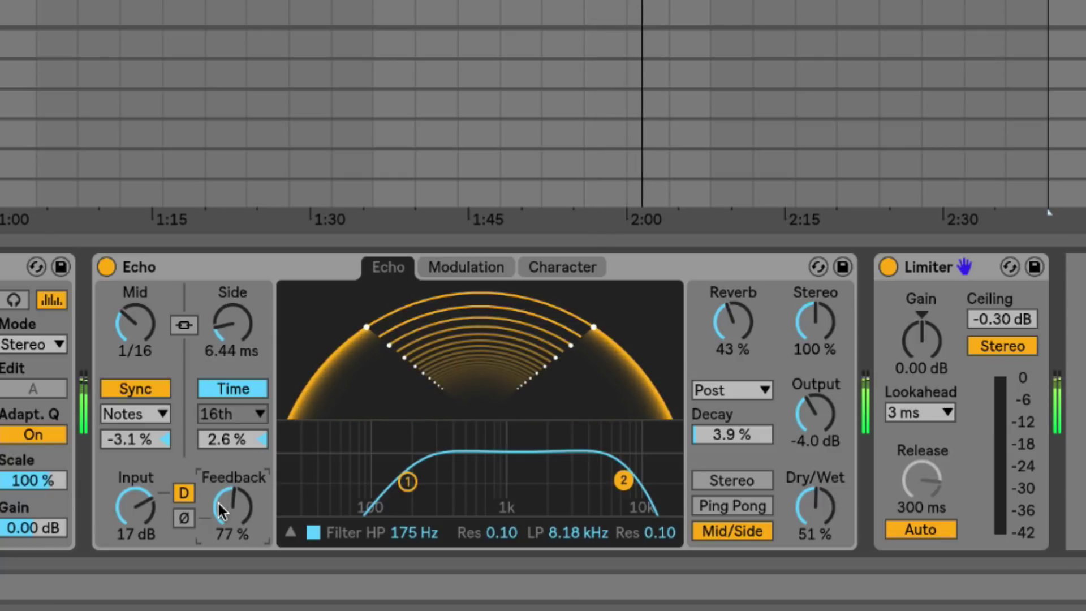
Remove the reverb, raise feedback to 95%, set Side to 42.1 ms, and dry/wet to 29%
left_click_drag(729, 331, 705, 344)
left_click_drag(224, 507, 224, 495)
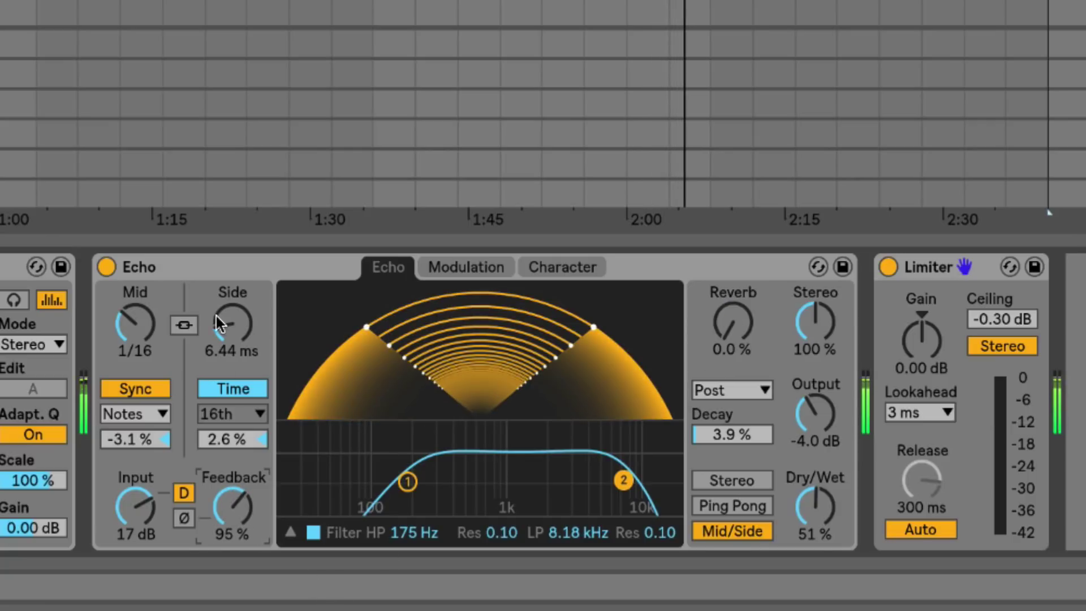
left_click_drag(216, 340, 216, 362)
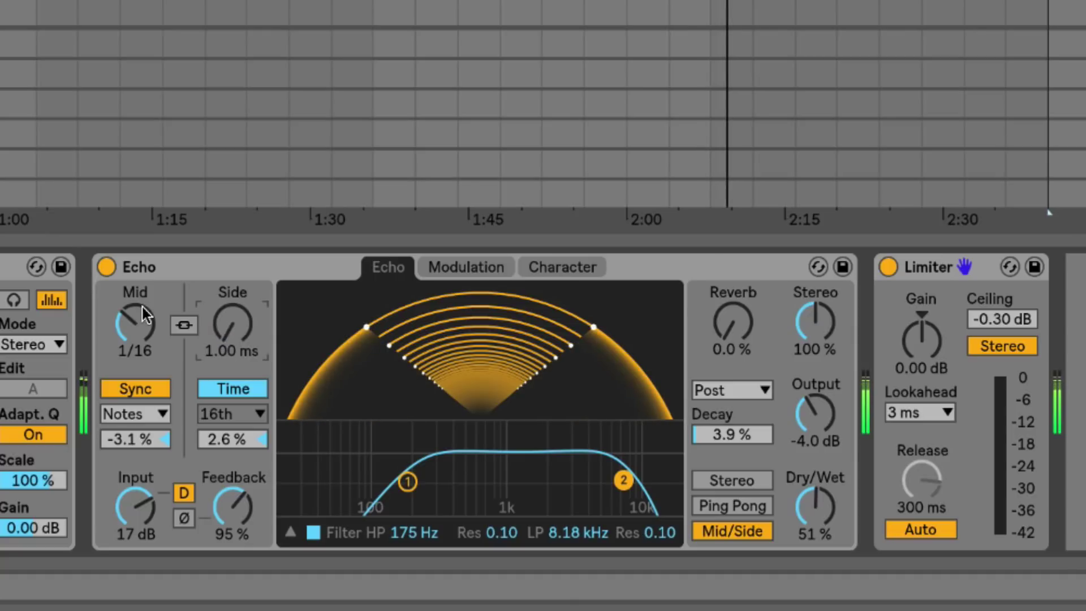
left_click_drag(141, 308, 141, 300)
left_click_drag(230, 331, 229, 294)
left_click_drag(358, 387, 358, 395)
left_click_drag(504, 314, 504, 320)
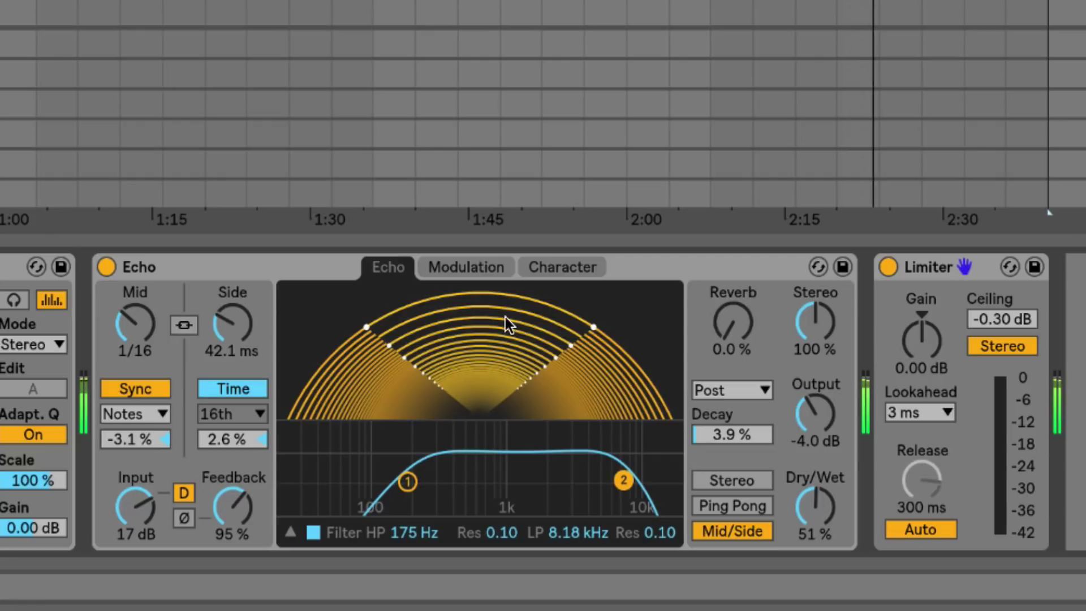
left_click_drag(815, 507, 815, 522)
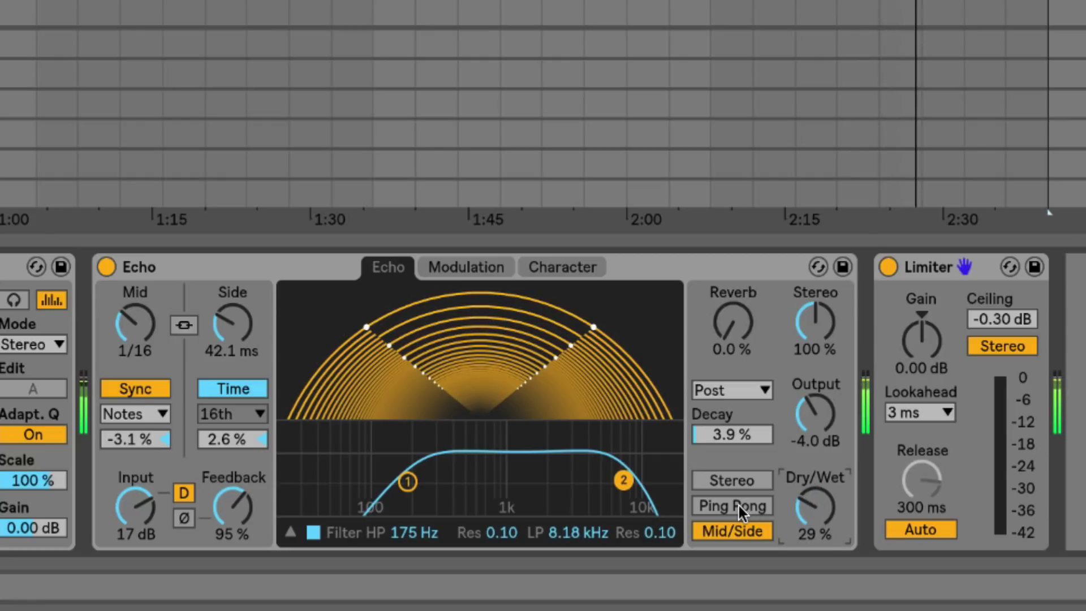
Switch to Ping Pong mode and make both synced delays dotted
left_click(739, 506)
left_click(135, 414)
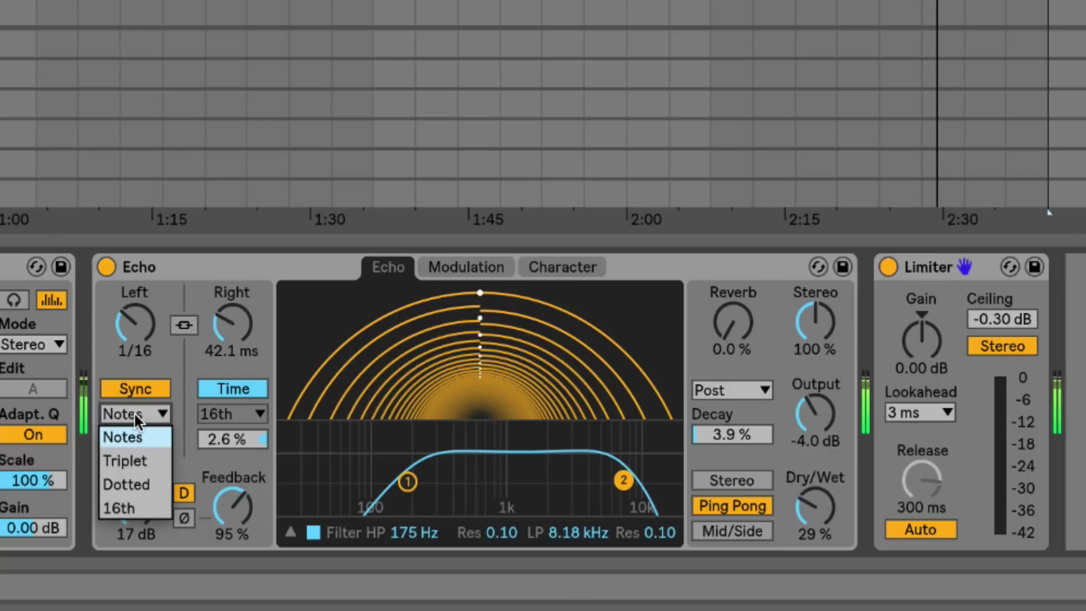
left_click(137, 478)
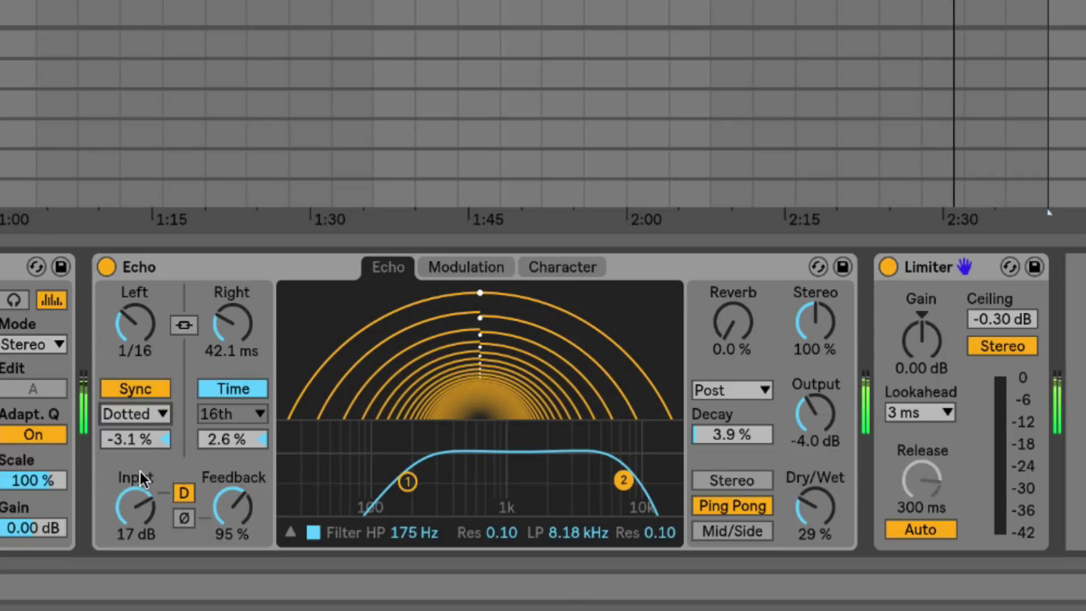
left_click(227, 418)
left_click(232, 413)
left_click(233, 389)
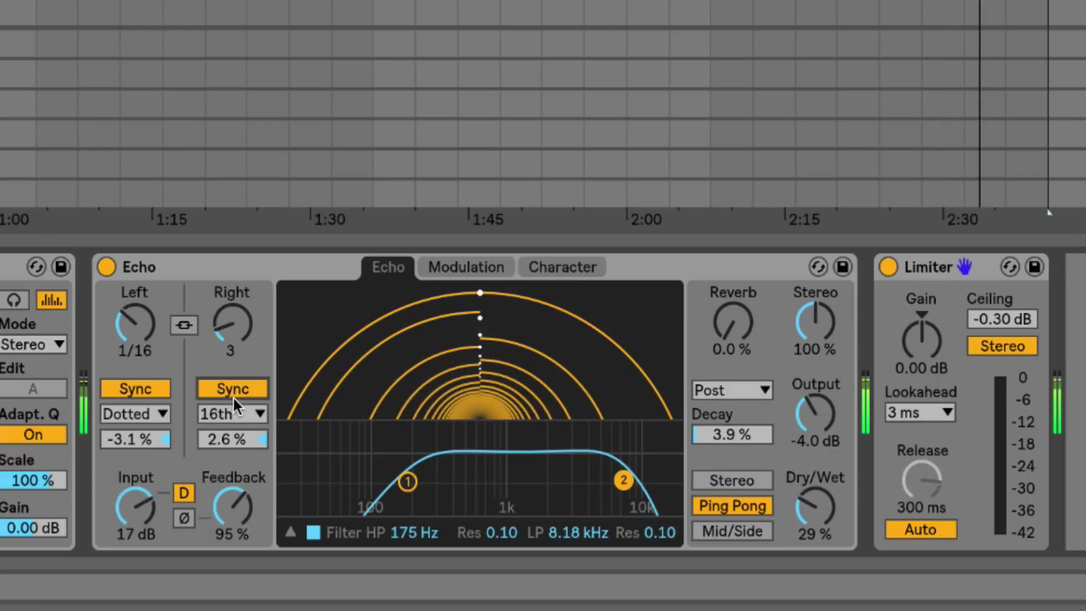
left_click(232, 414)
left_click(225, 484)
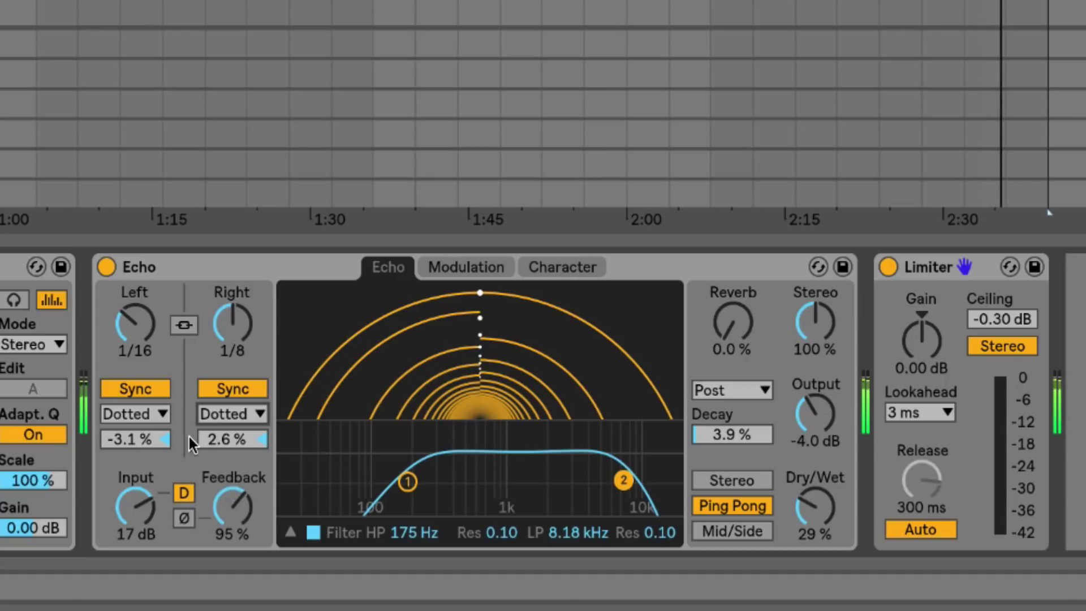
Set Left to 1/8 and Right to 1/4, turn on Repitch, and lower dry/wet to 13%
left_click_drag(132, 439, 131, 430)
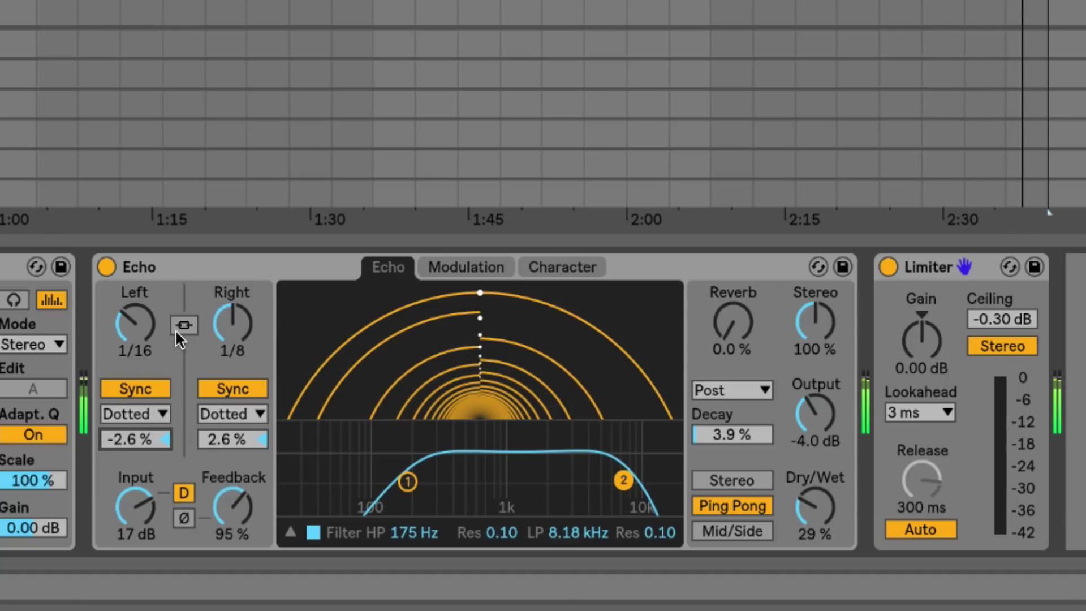
left_click_drag(232, 323, 233, 311)
left_click_drag(132, 325, 132, 318)
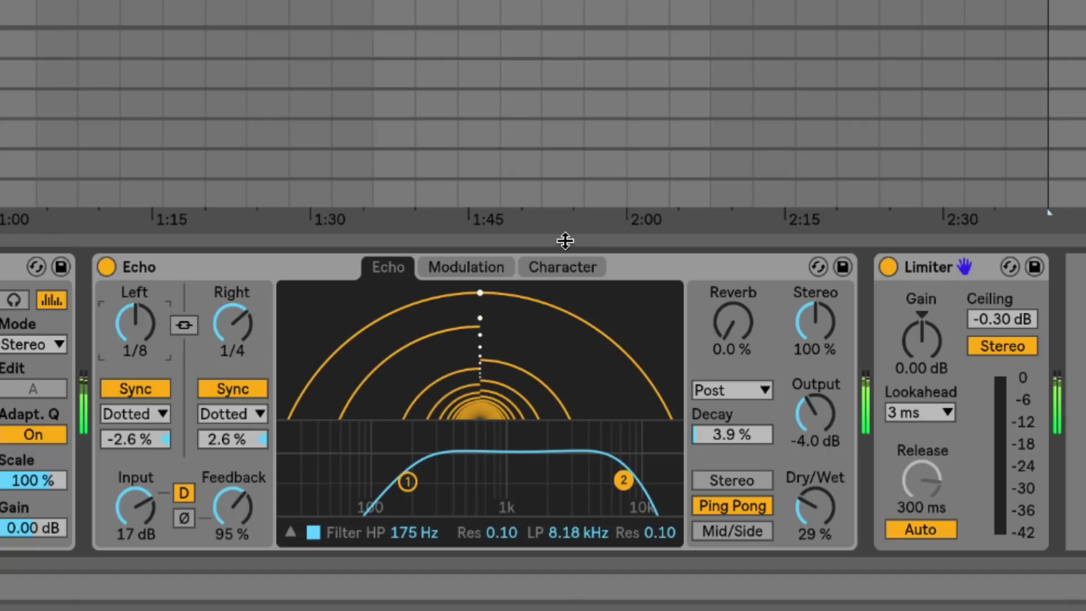
left_click(560, 266)
left_click(291, 532)
left_click(387, 268)
left_click_drag(825, 487, 825, 509)
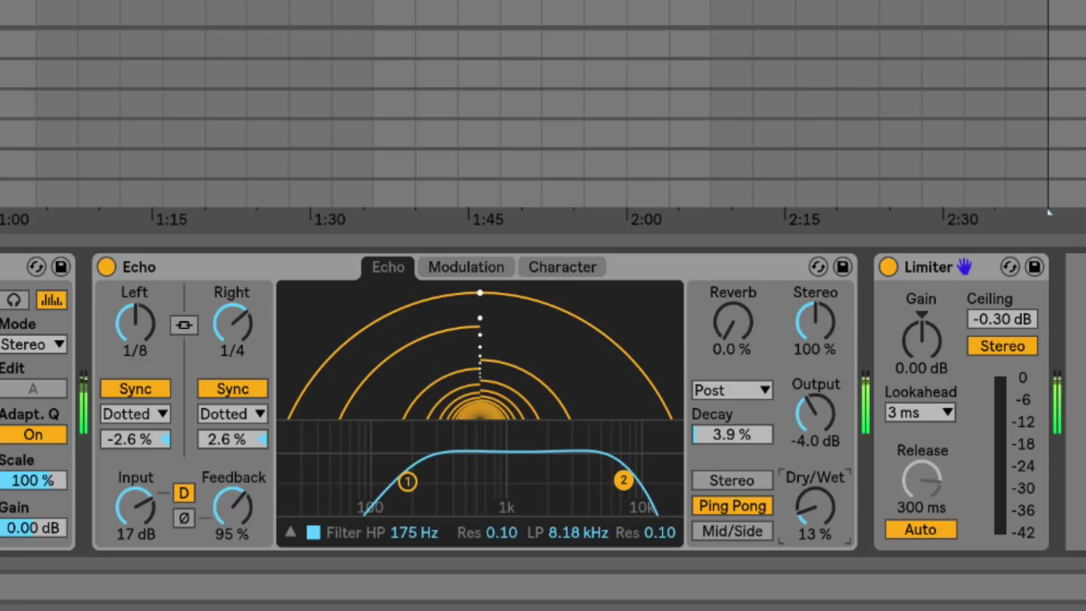